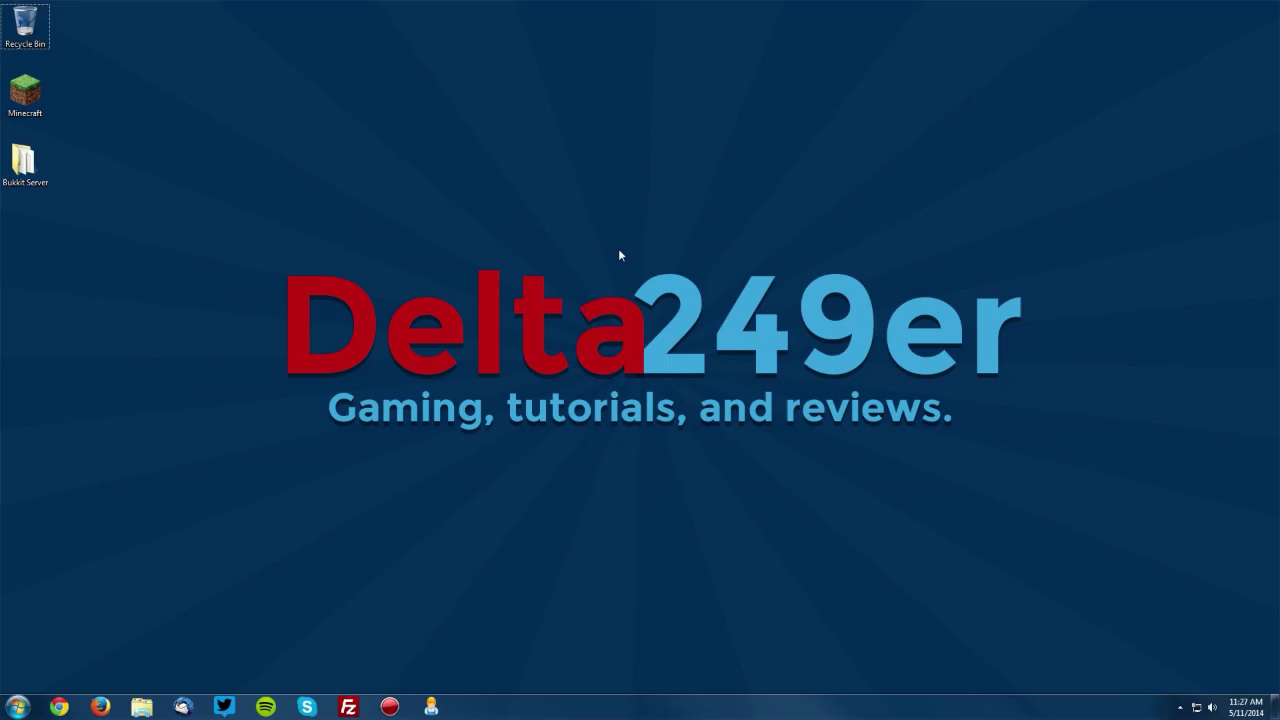
# Start the server with the run batch file in the Bukkit Server folder and op Delta249er from its console.
pyautogui.doubleClick(24, 162)
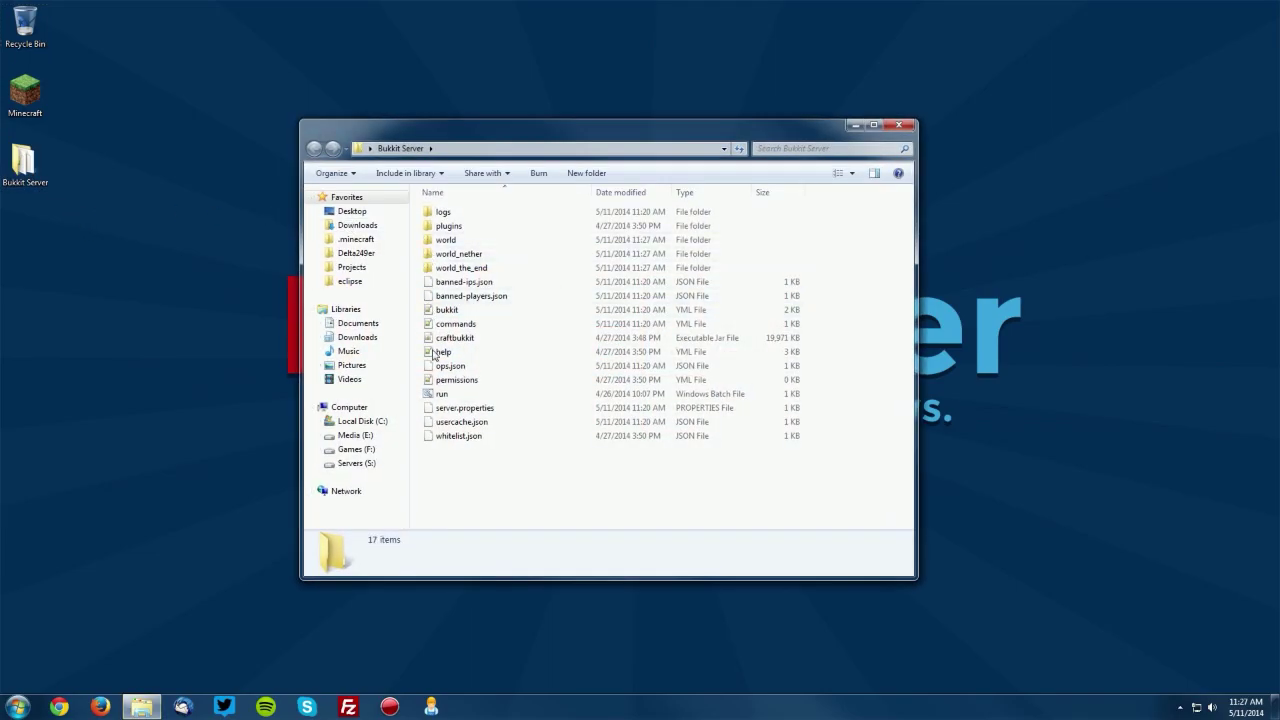
pyautogui.doubleClick(441, 393)
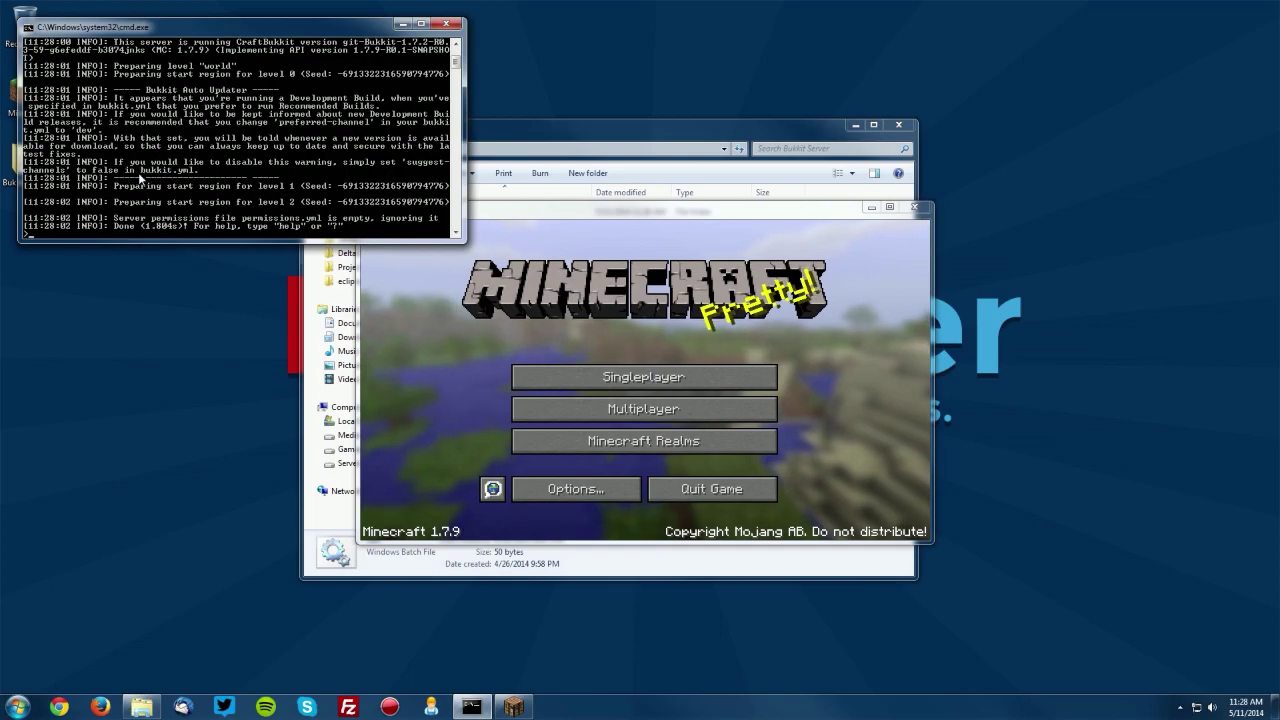
pyautogui.write('op')
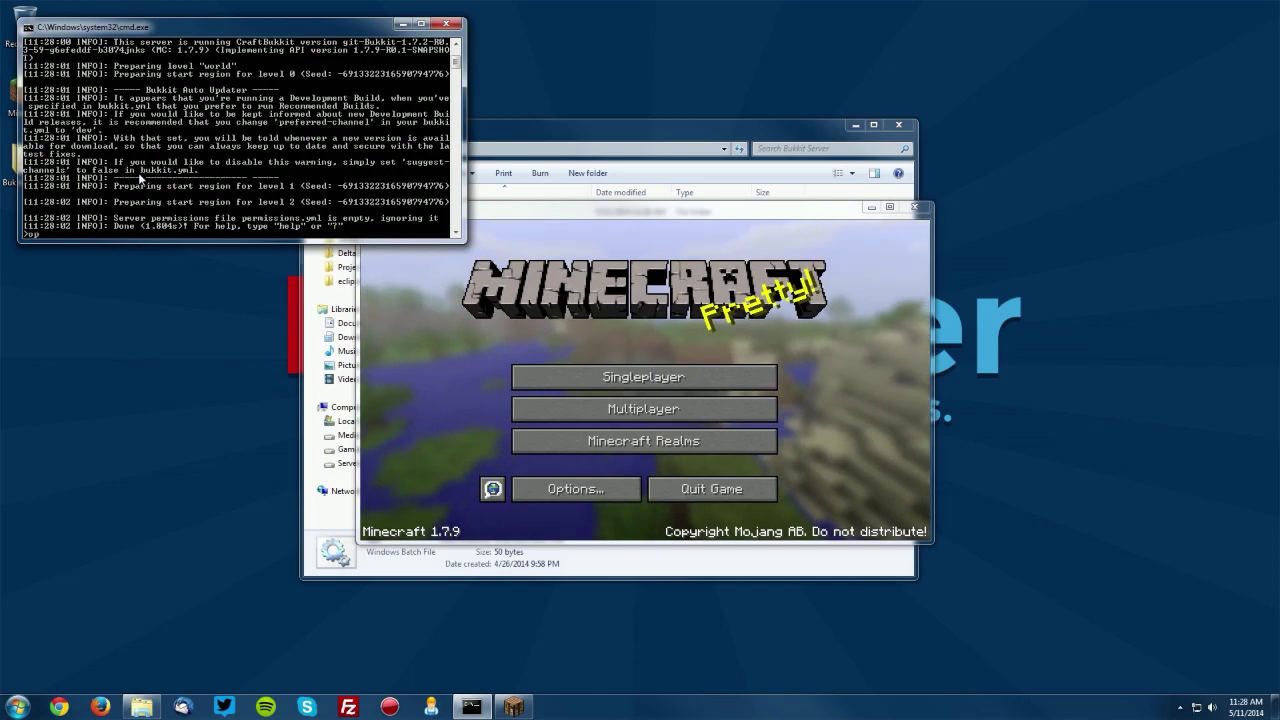
pyautogui.write(' D')
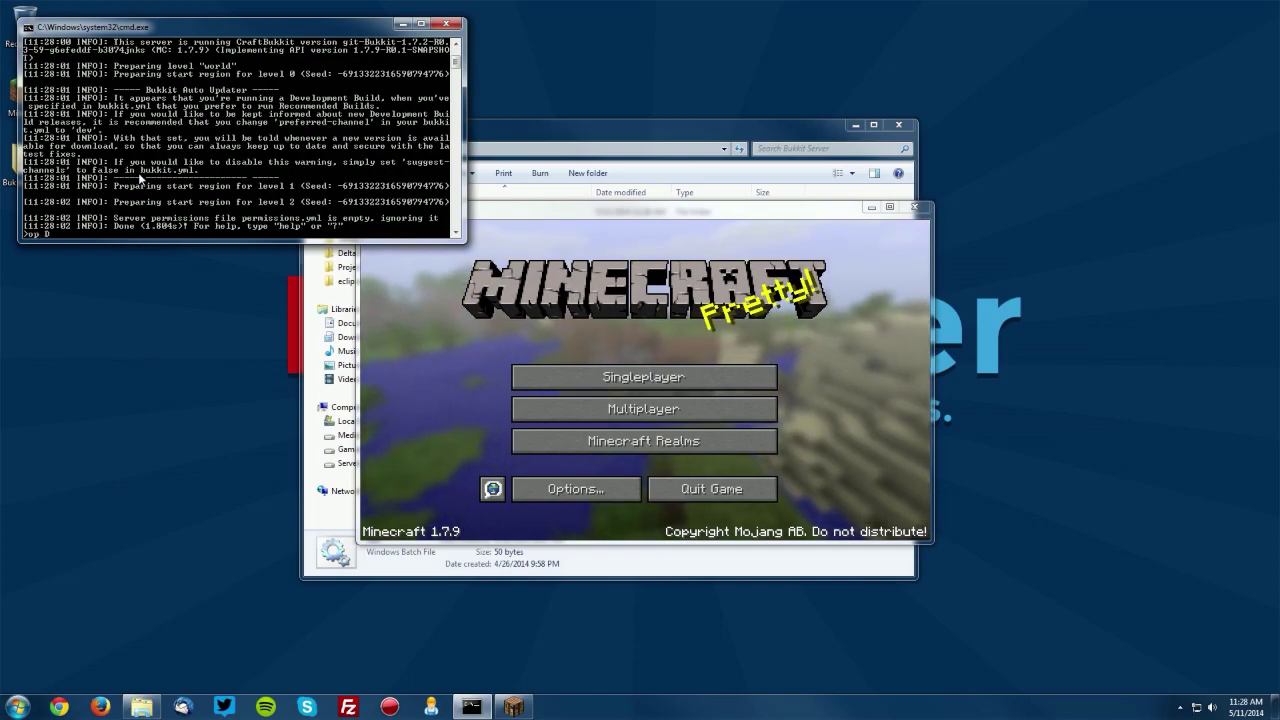
pyautogui.write('e')
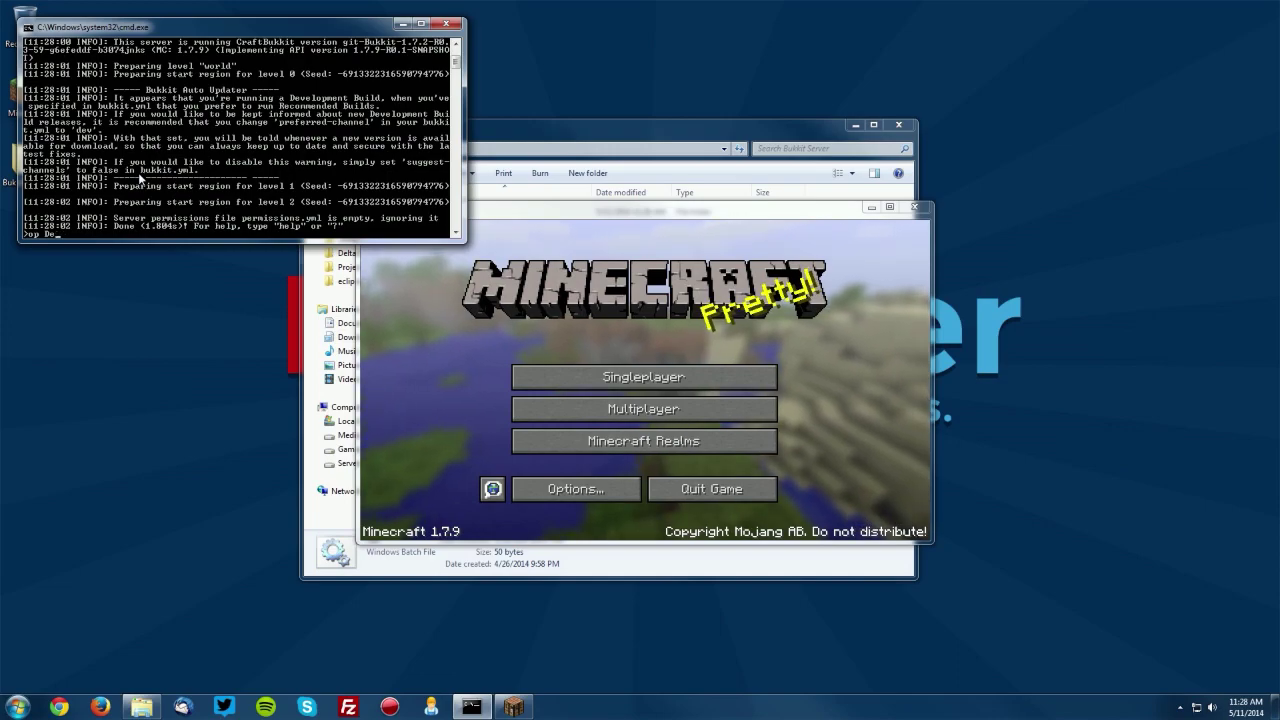
pyautogui.write('lta249er')
pyautogui.press('Return')
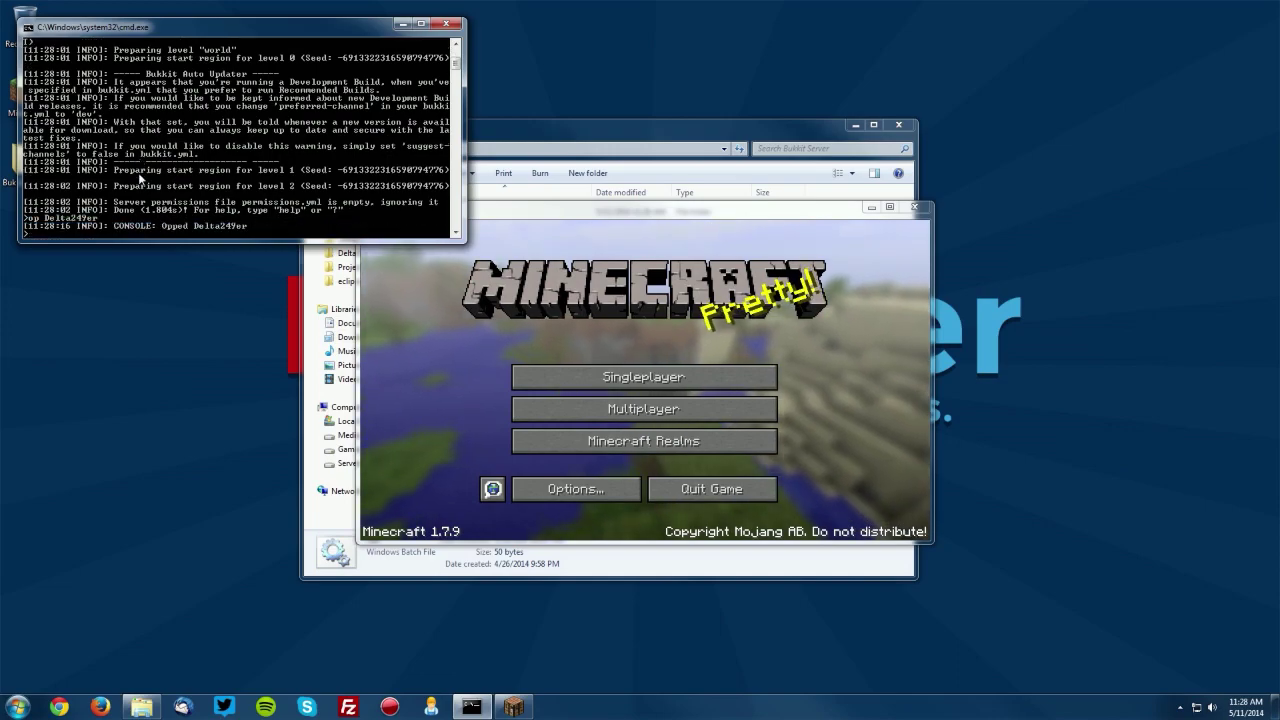
# Join the local Bukkit server from Minecraft's multiplayer list.
pyautogui.click(702, 416)
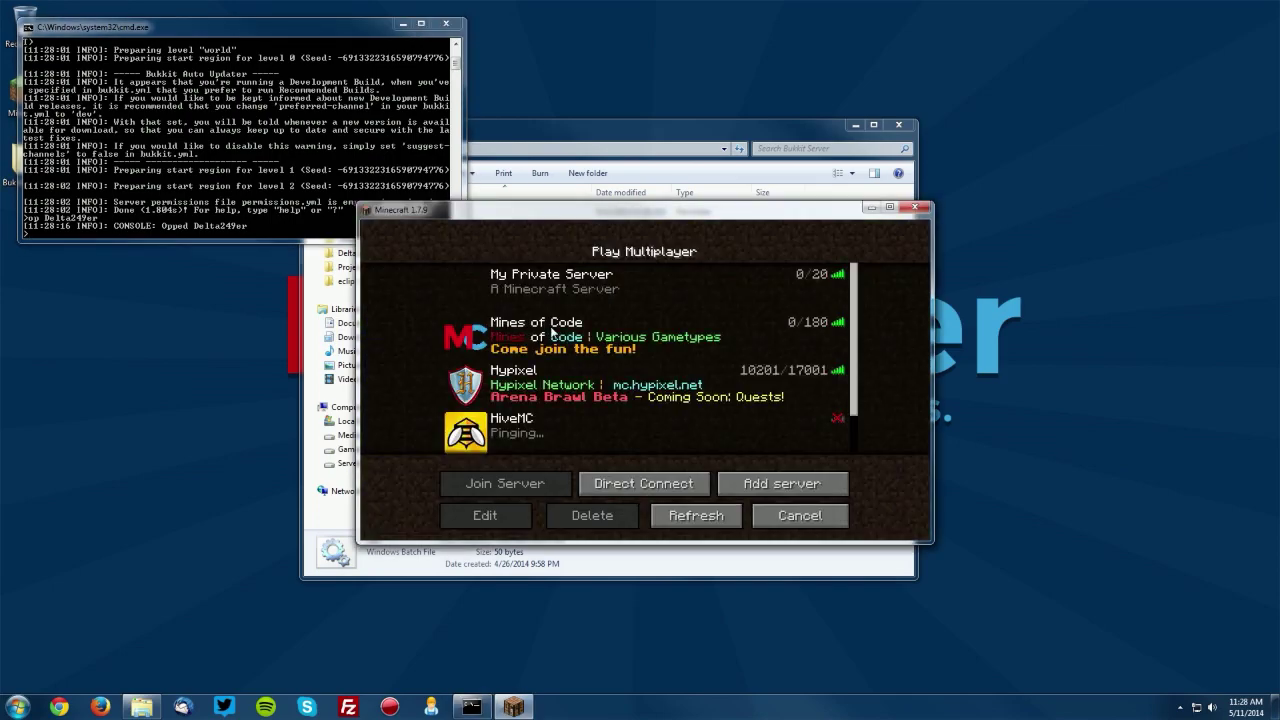
pyautogui.click(524, 440)
pyautogui.click(516, 486)
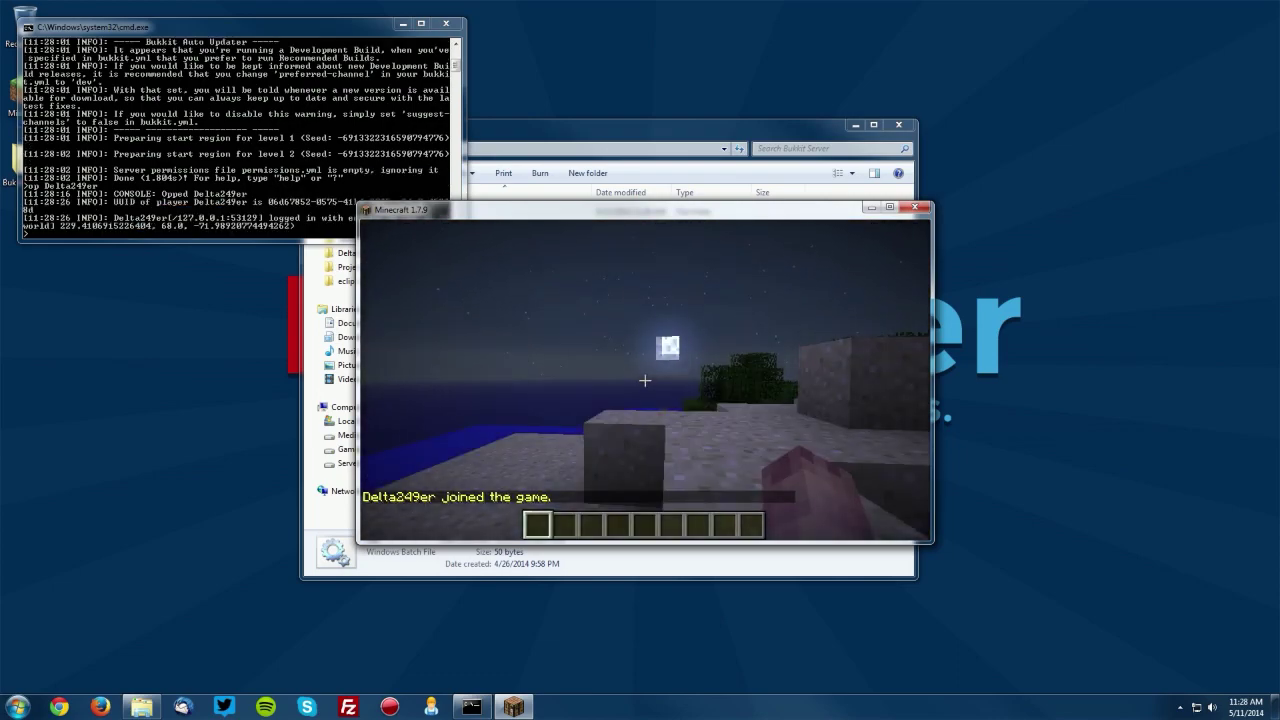
pyautogui.press('w')
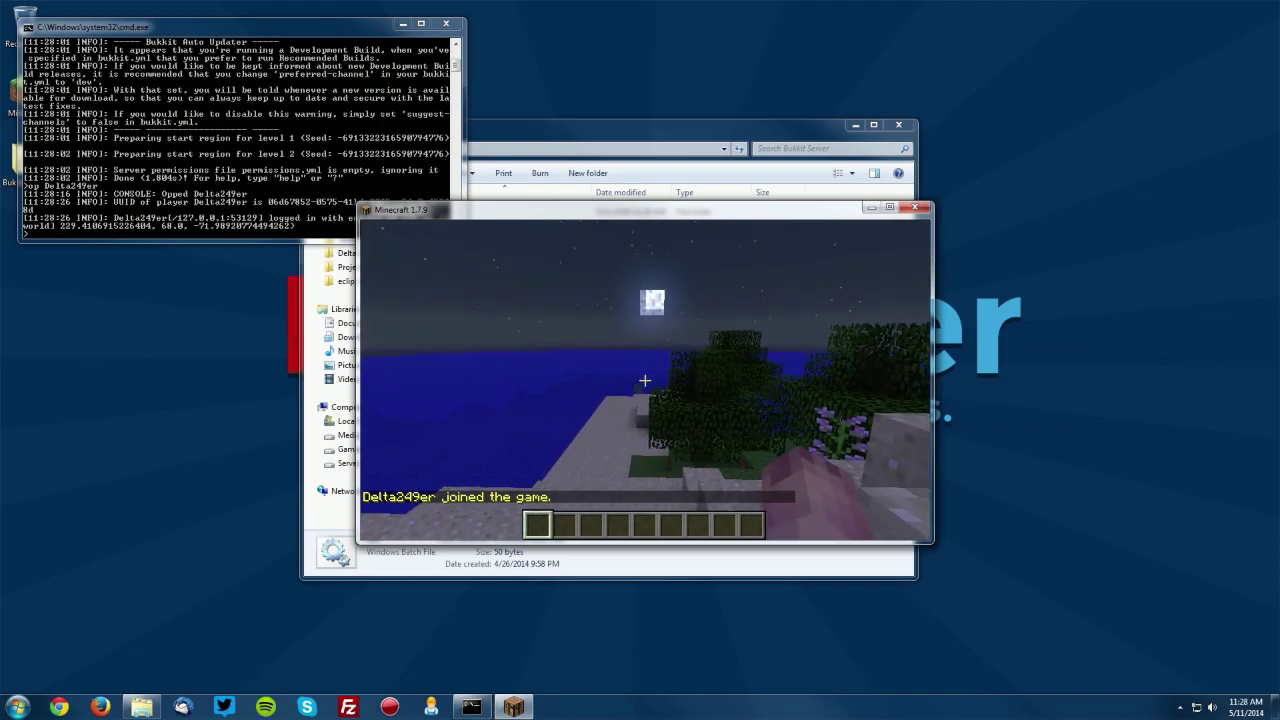
# Pause the game and open ops.json from the Bukkit Server folder in Notepad++.
pyautogui.press('Escape')
pyautogui.click(321, 205)
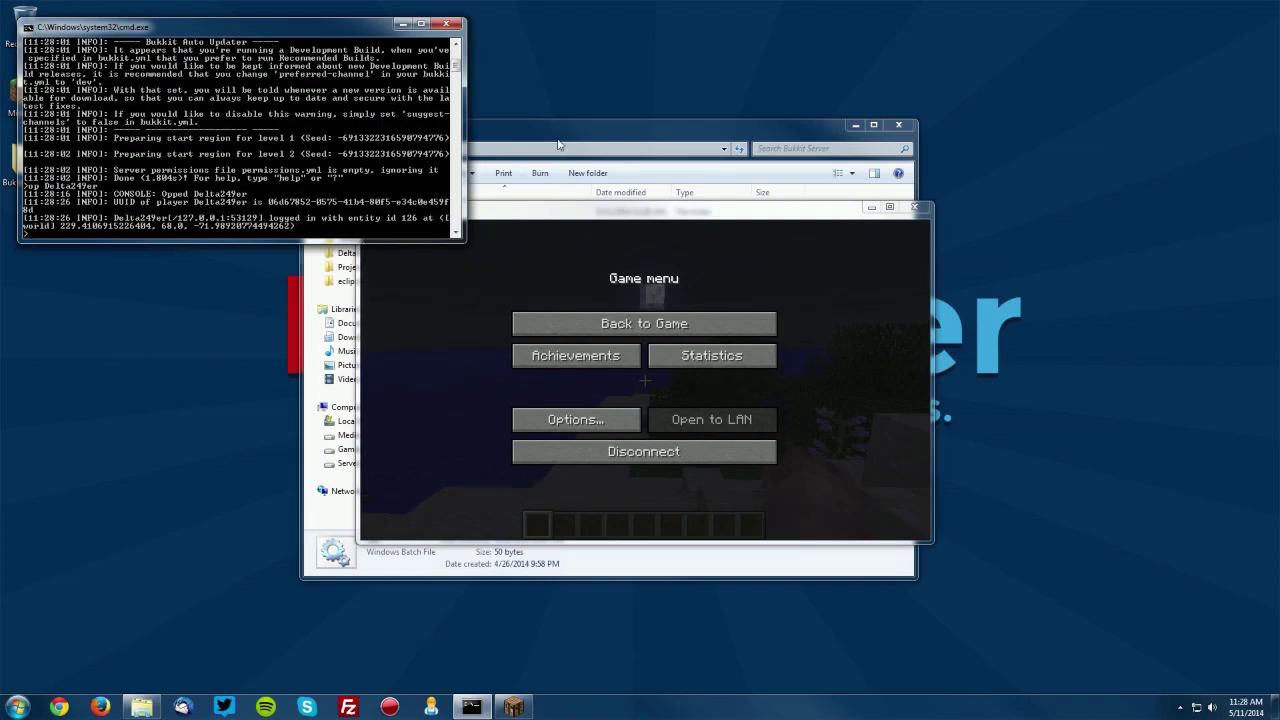
pyautogui.click(620, 130)
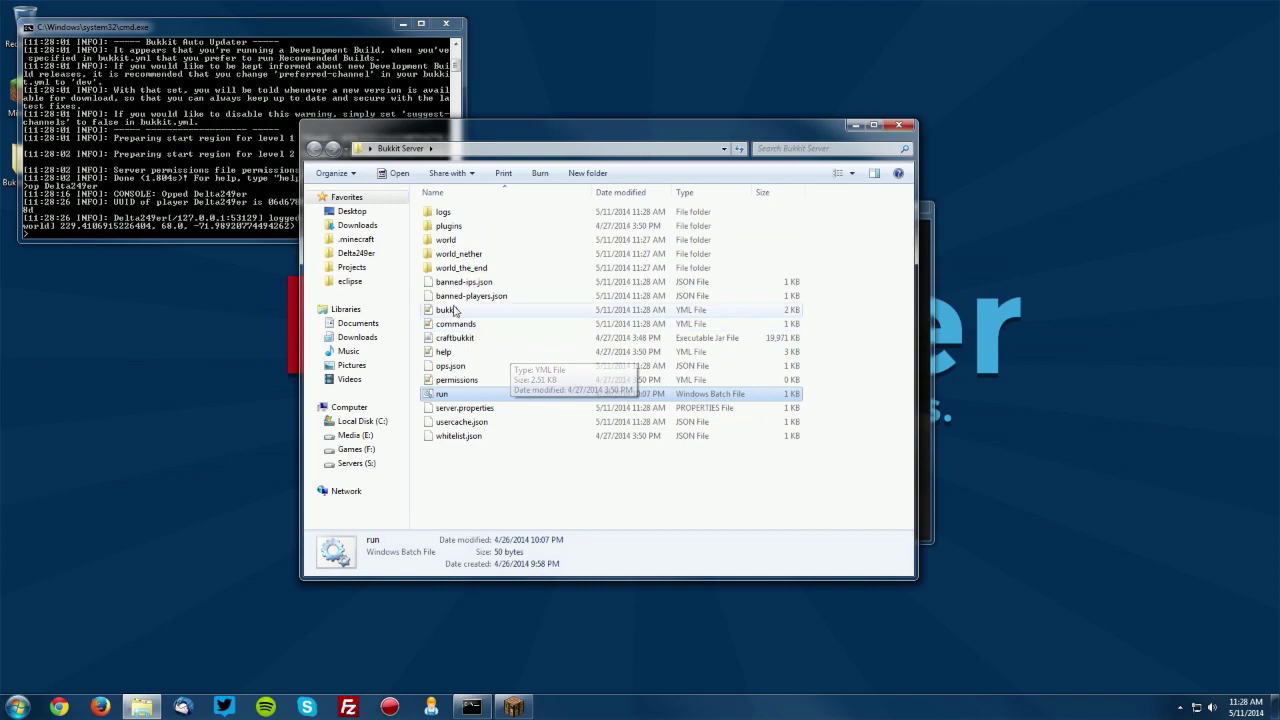
pyautogui.click(455, 368)
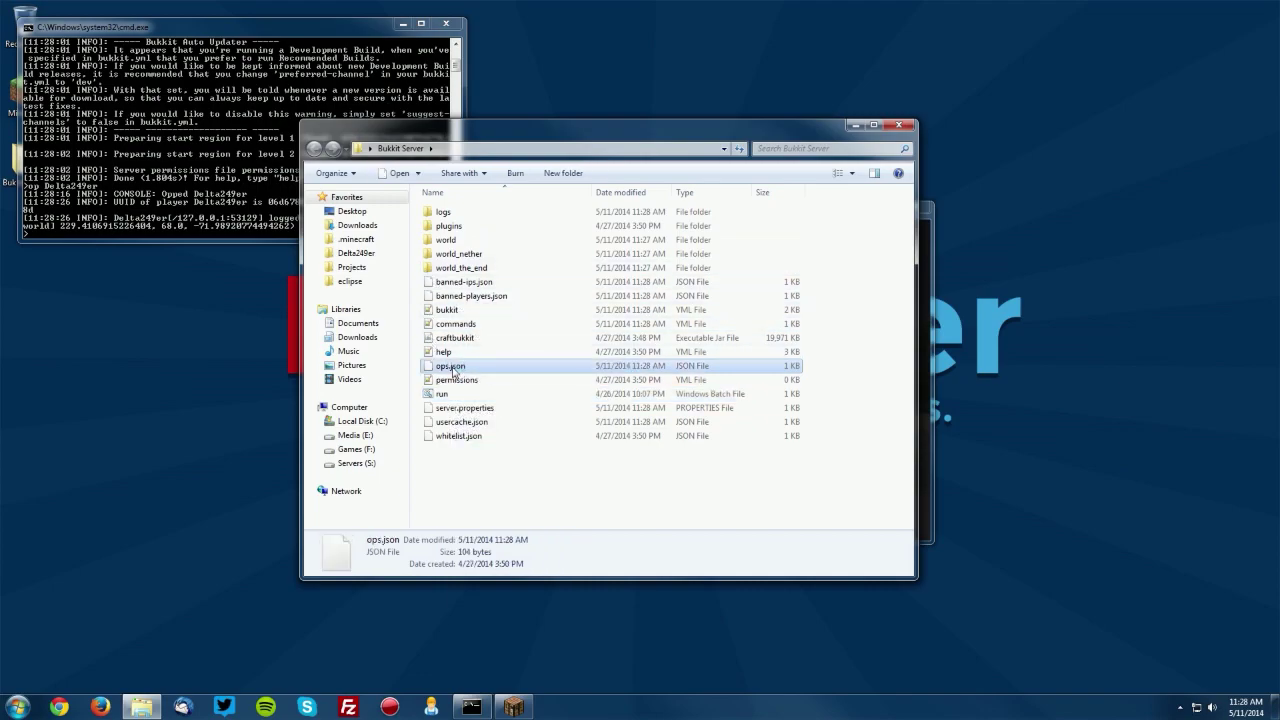
pyautogui.rightClick(453, 367)
pyautogui.click(492, 421)
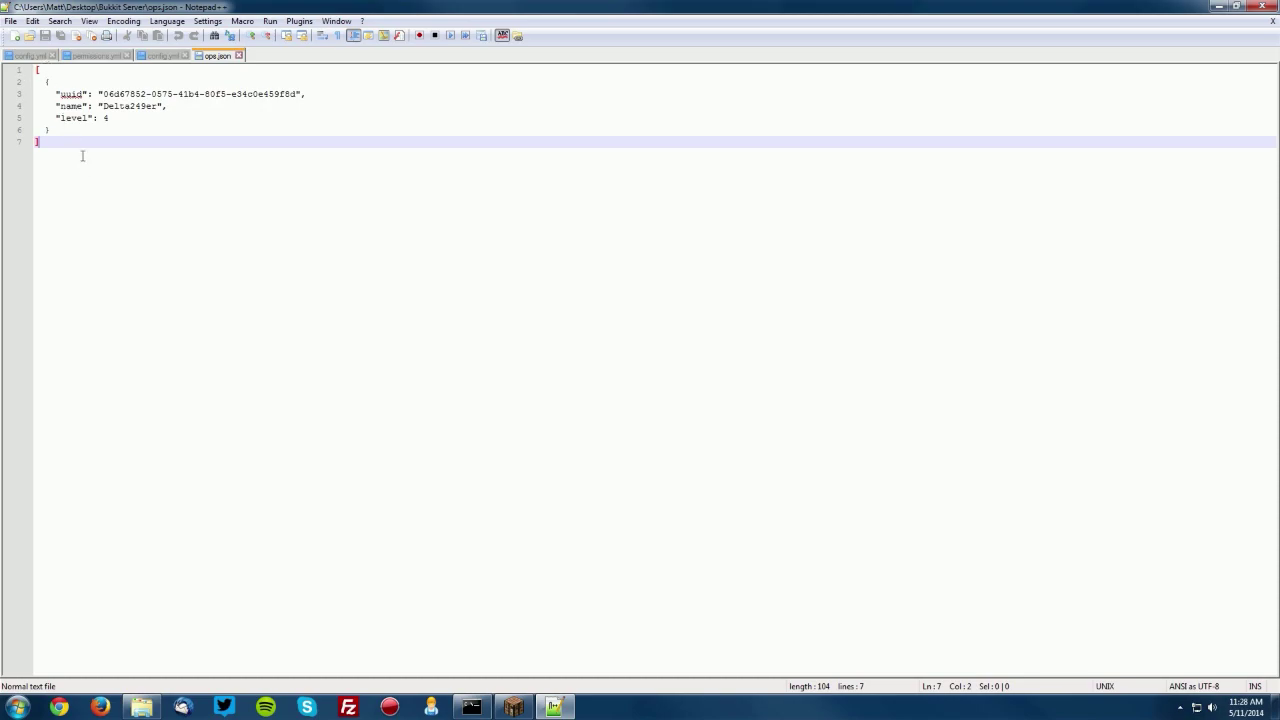
# Examine the uuid, name and level fields of the operator entry in ops.json and close the editor.
pyautogui.moveTo(83, 156); pyautogui.dragTo(6, 70)
pyautogui.click(82, 118)
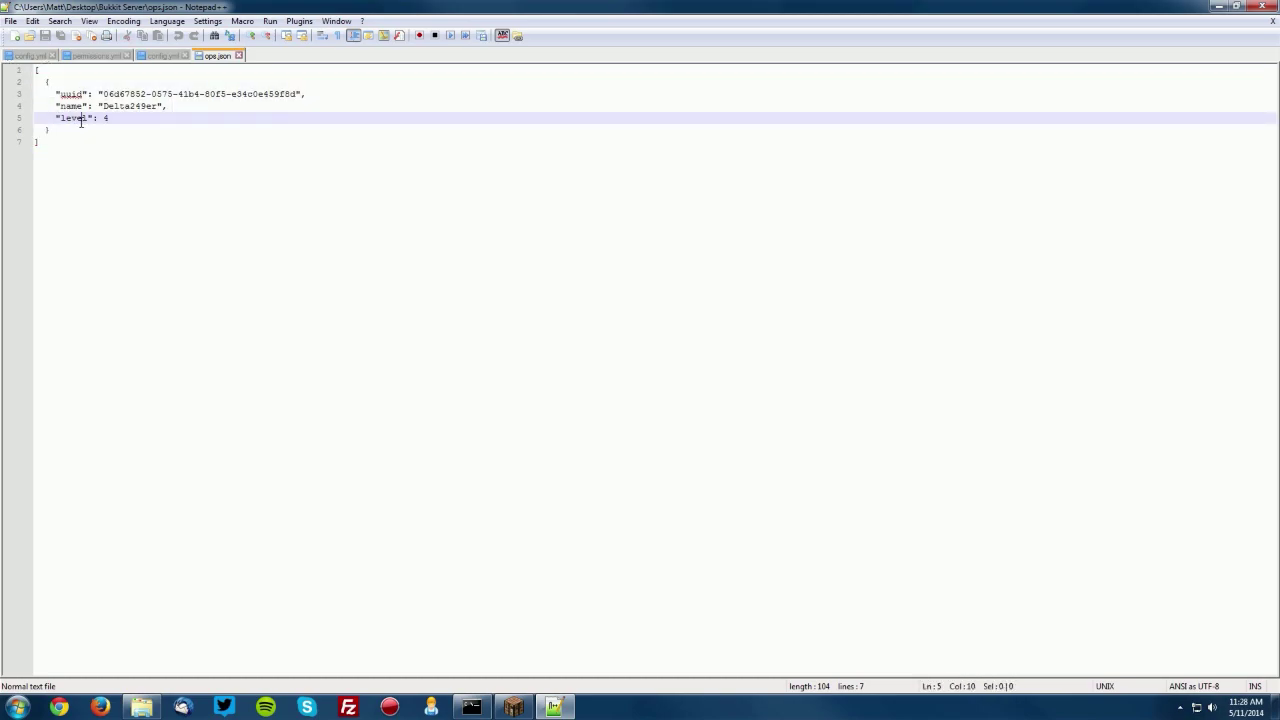
pyautogui.click(143, 169)
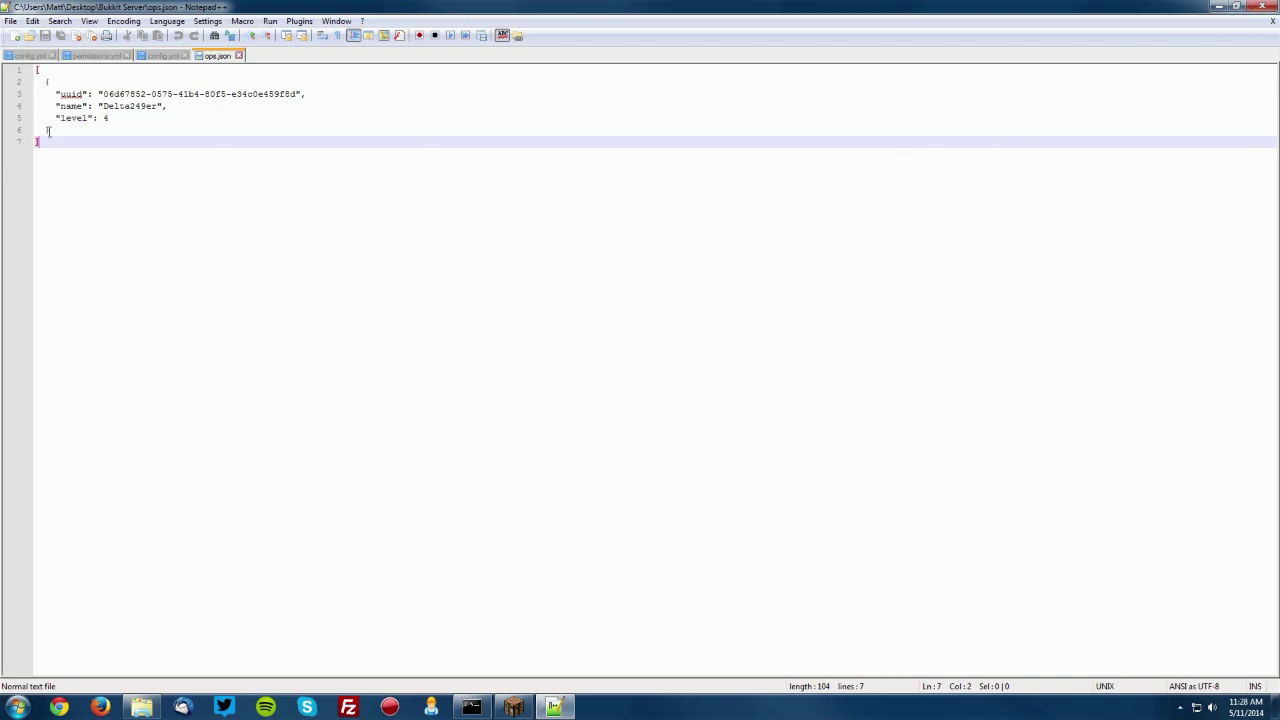
pyautogui.moveTo(40, 138); pyautogui.dragTo(30, 94)
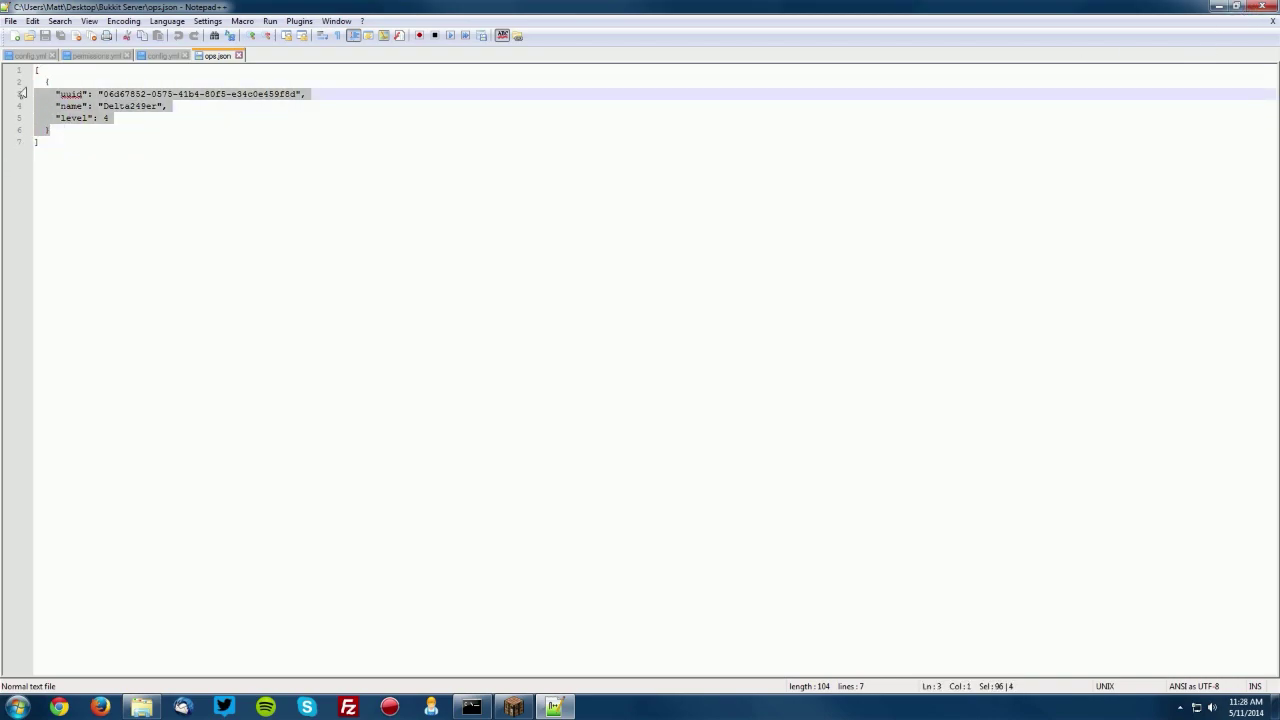
pyautogui.click(1262, 7)
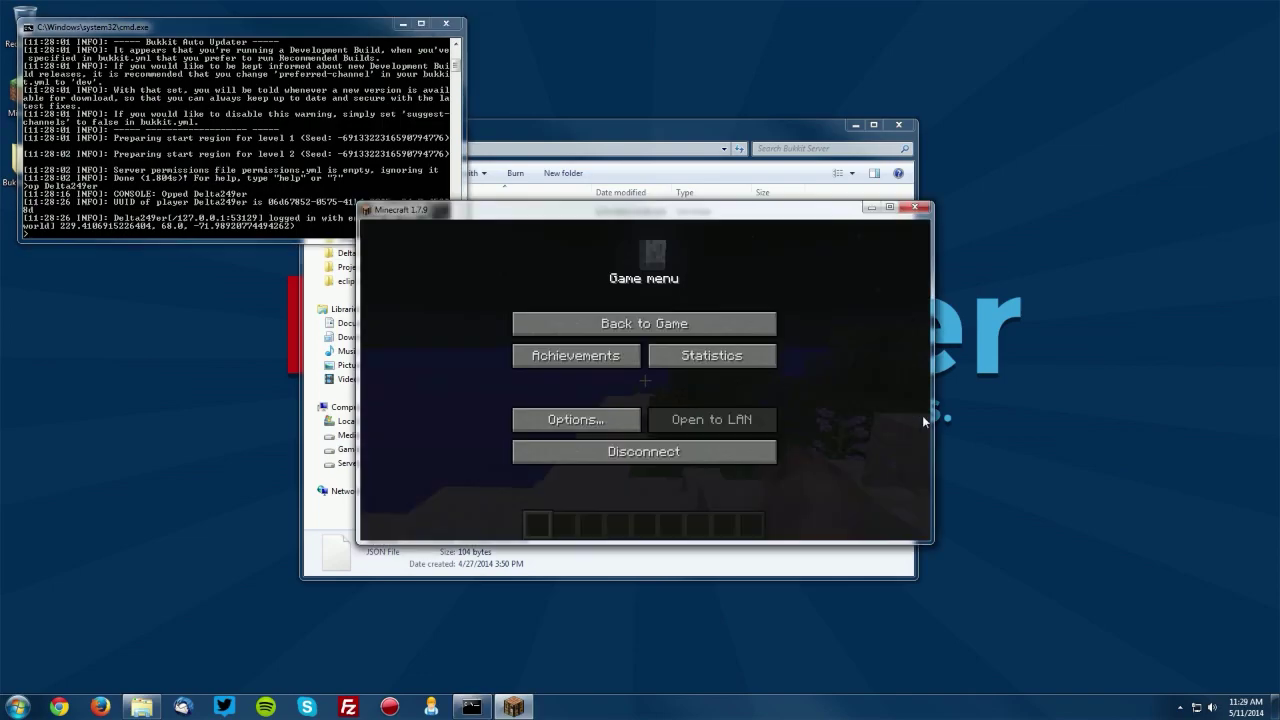
# Return to the Minecraft game and list the available server commands with /help.
pyautogui.hotkey('alt', 'Tab')
pyautogui.press('Escape')
pyautogui.write('t/h')
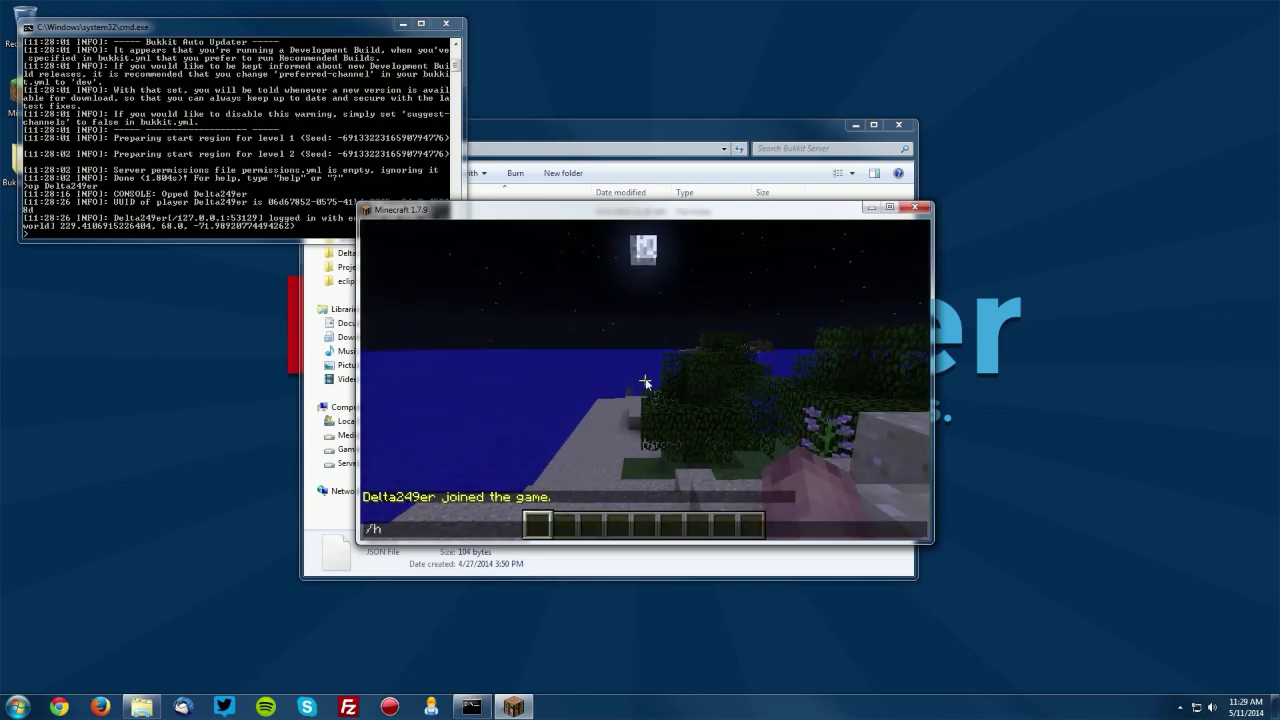
pyautogui.write('elp')
pyautogui.press('Return')
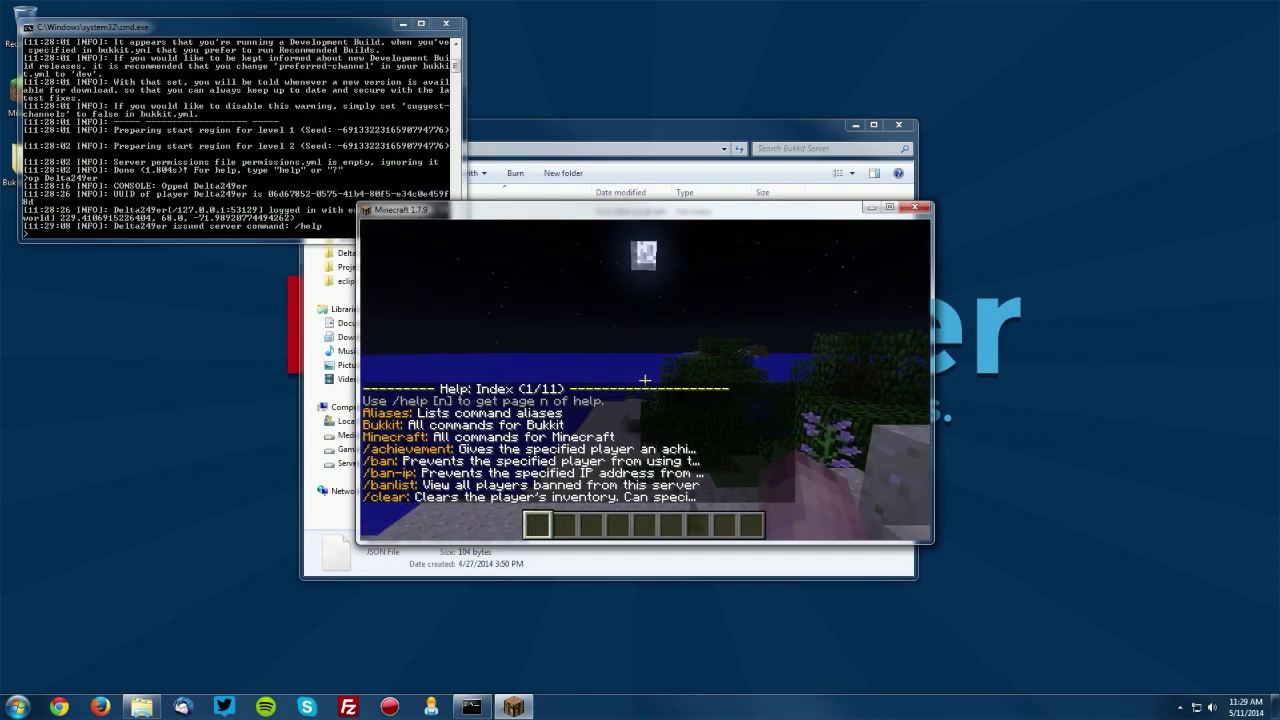
pyautogui.press('w')
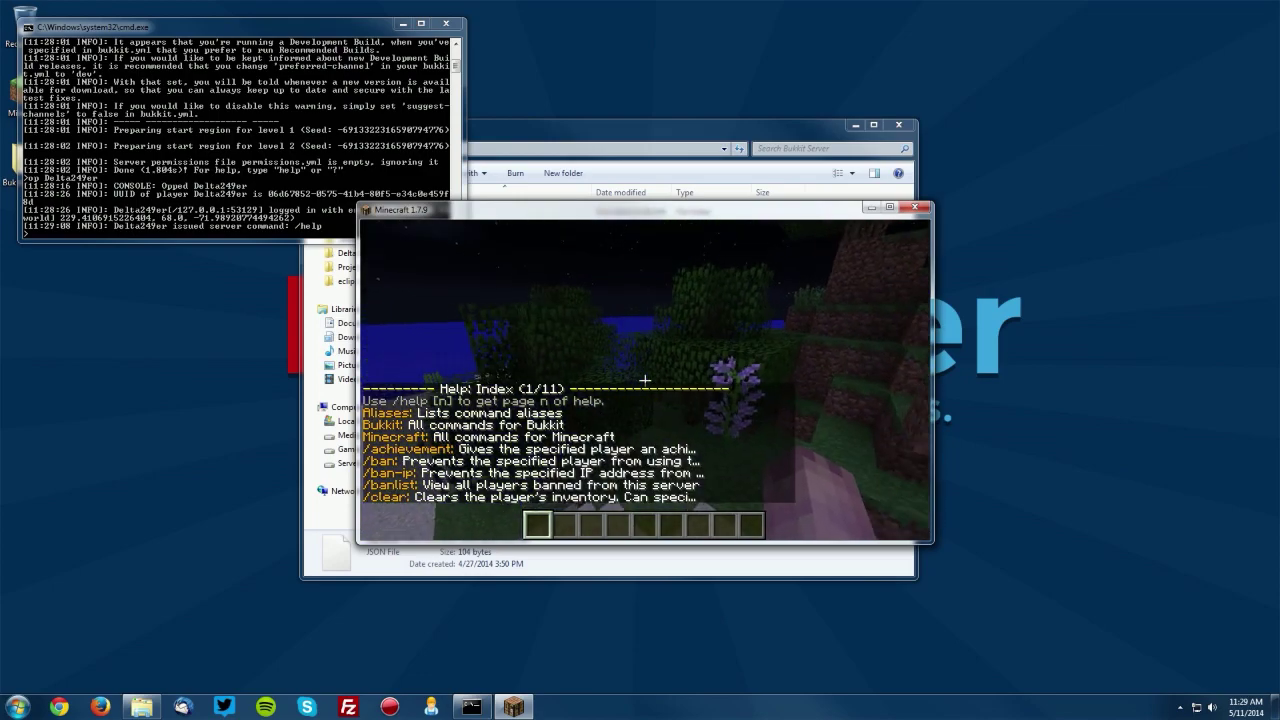
# Show page 5 of the command help with /help 5 and look back through the chat listing.
pyautogui.press('t')
pyautogui.press('Up')
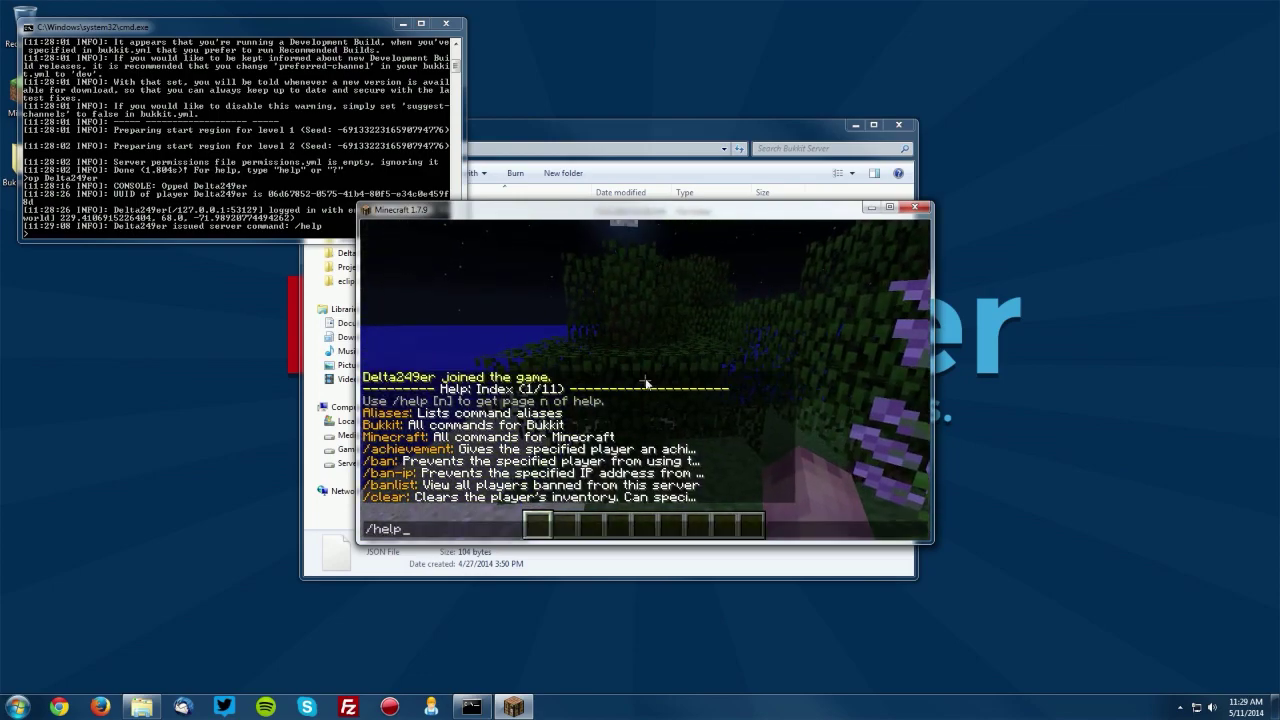
pyautogui.write('5')
pyautogui.press('Return')
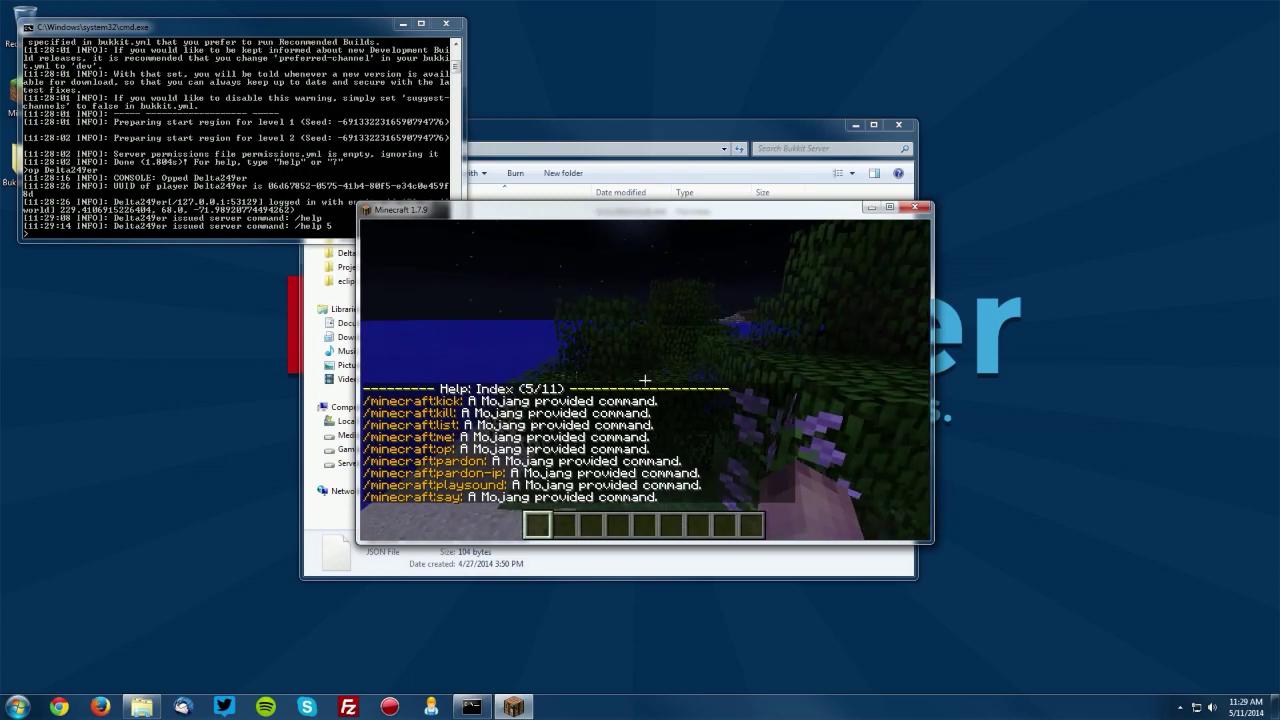
pyautogui.scroll(1, 460, 355)
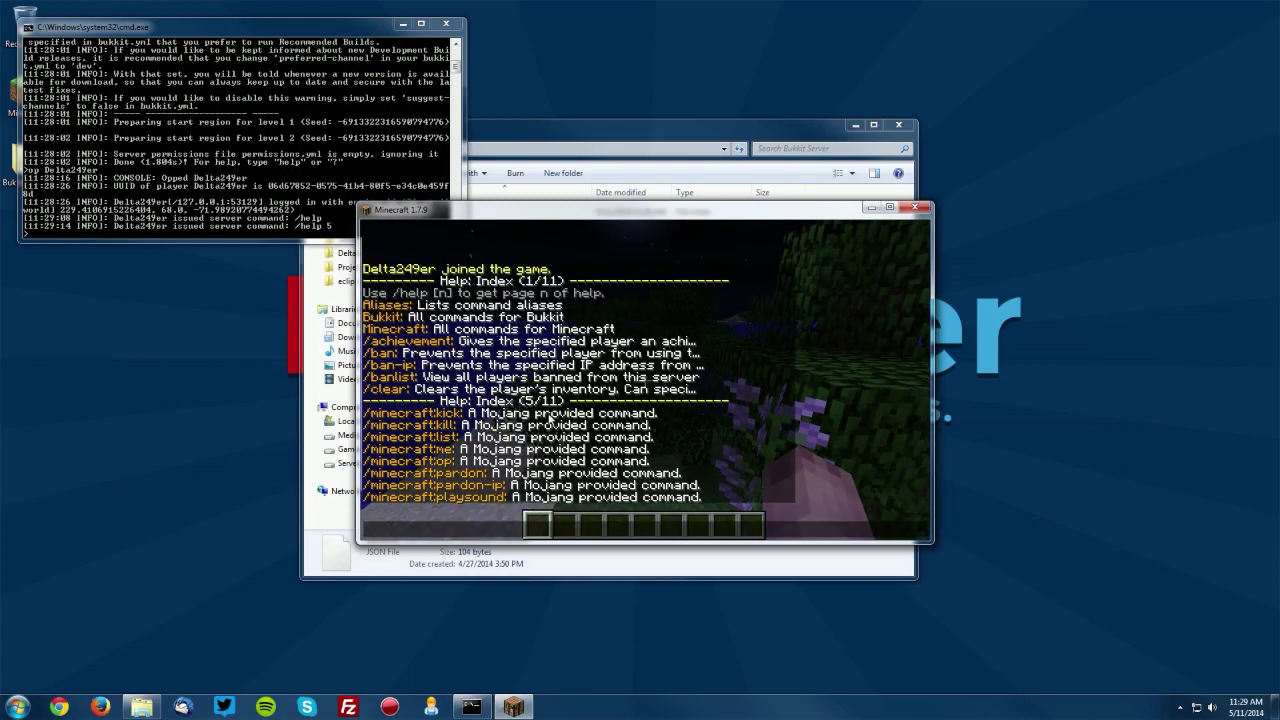
pyautogui.press('Escape')
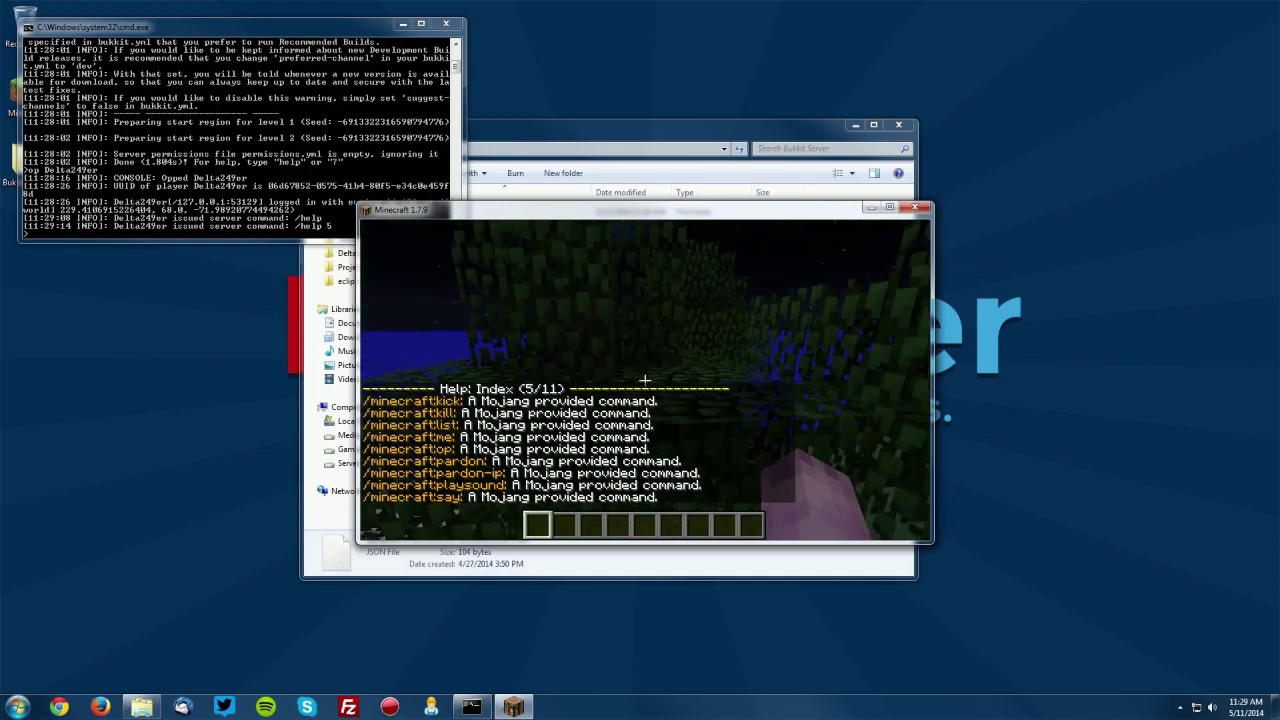
pyautogui.press('t')
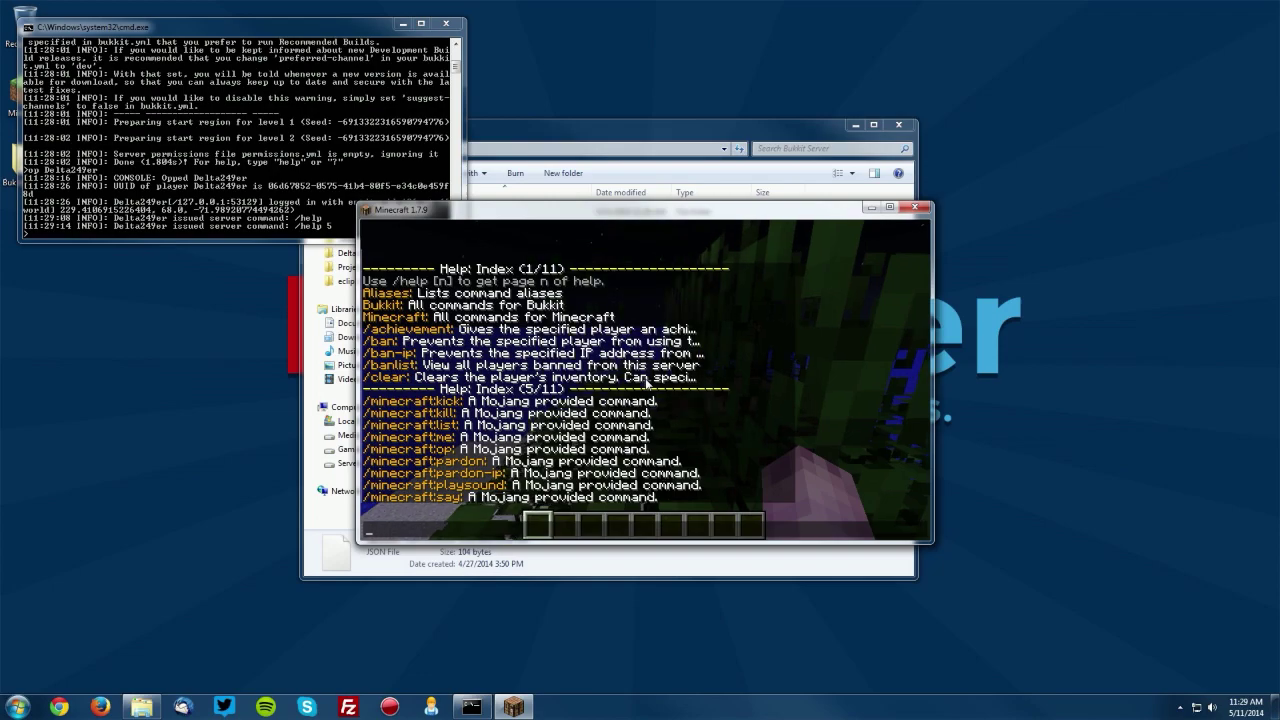
pyautogui.write('ban')
pyautogui.write('/ban')
pyautogui.write(' De')
pyautogui.press('Tab')
pyautogui.press('Return')
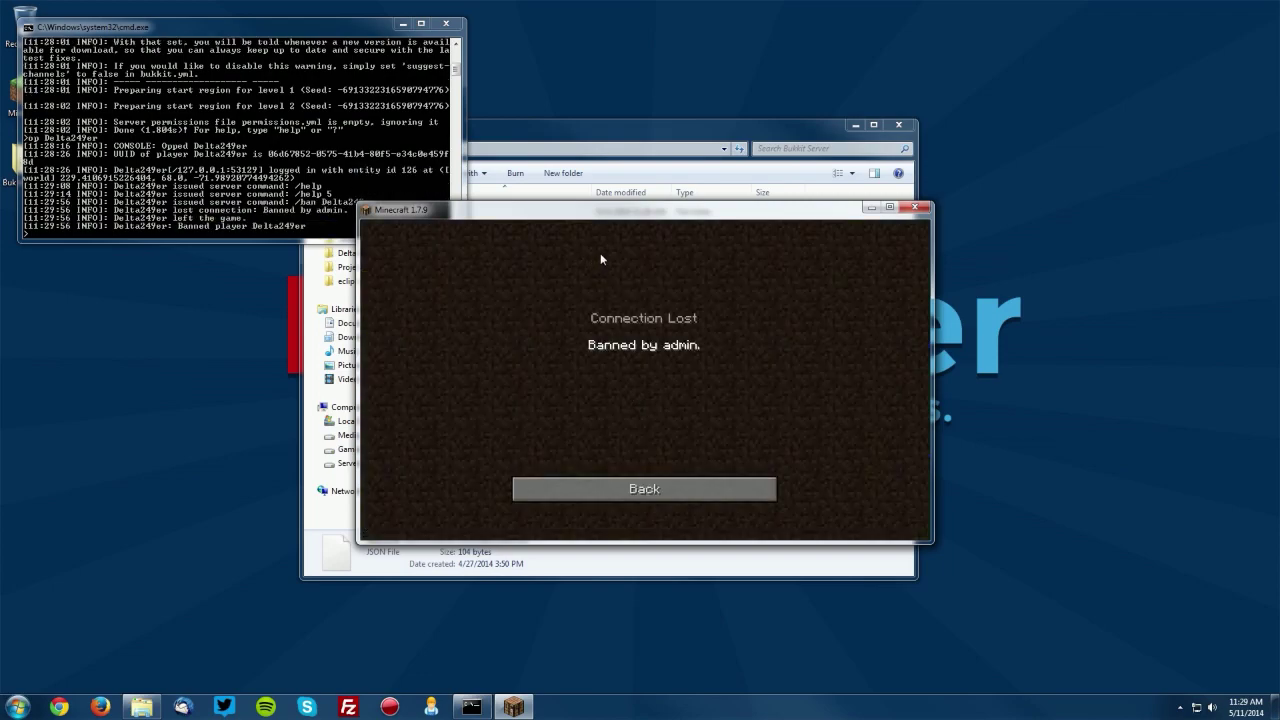
pyautogui.click(317, 207)
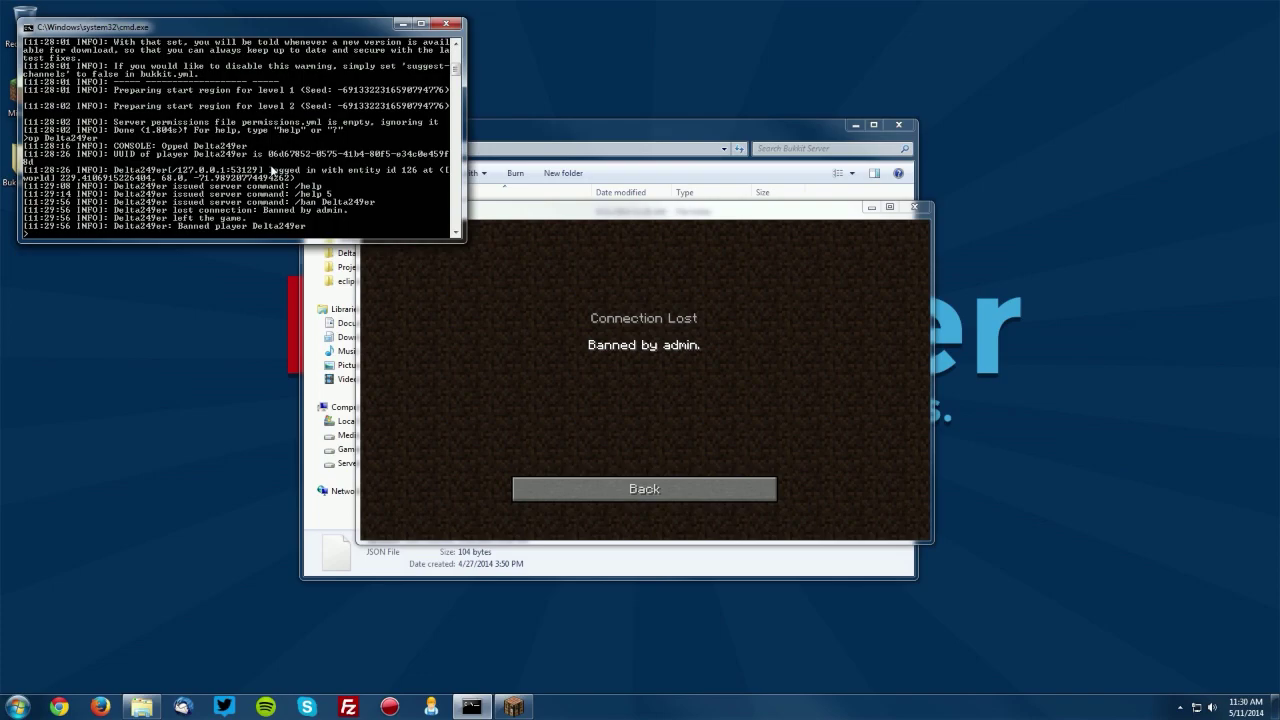
pyautogui.write('pardon Delta249er')
pyautogui.press('Return')
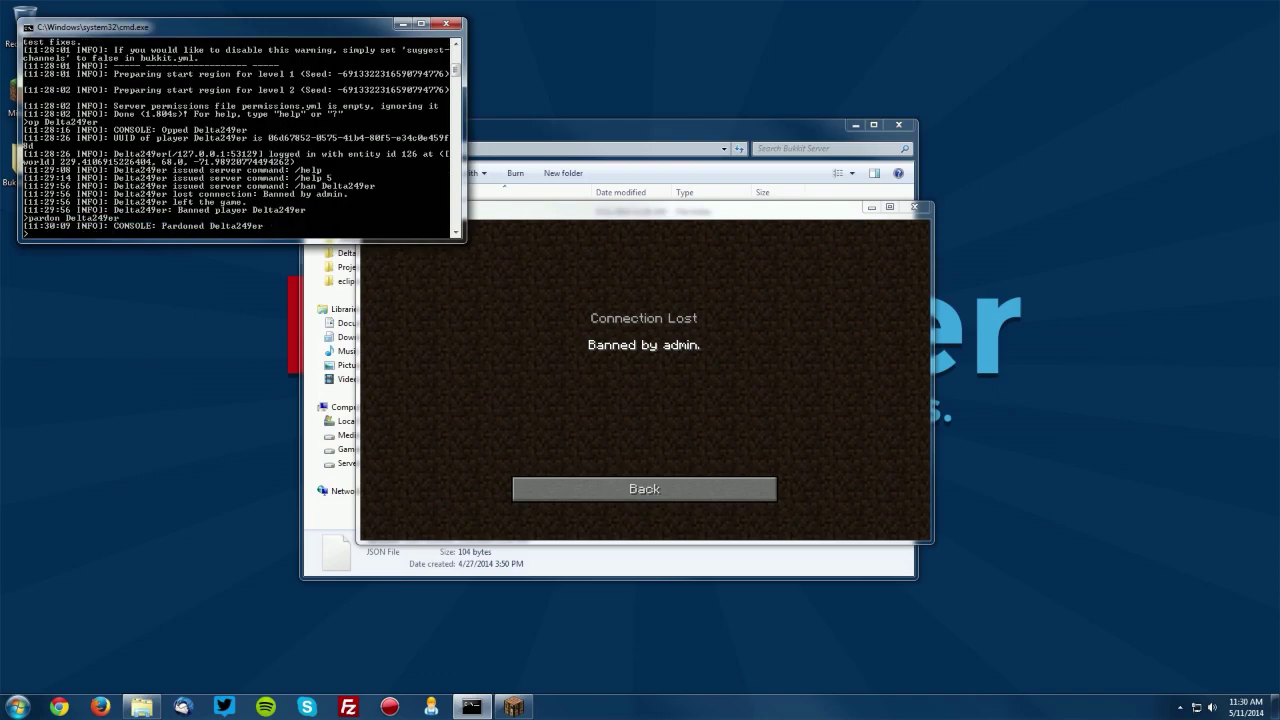
pyautogui.click(622, 495)
pyautogui.click(504, 481)
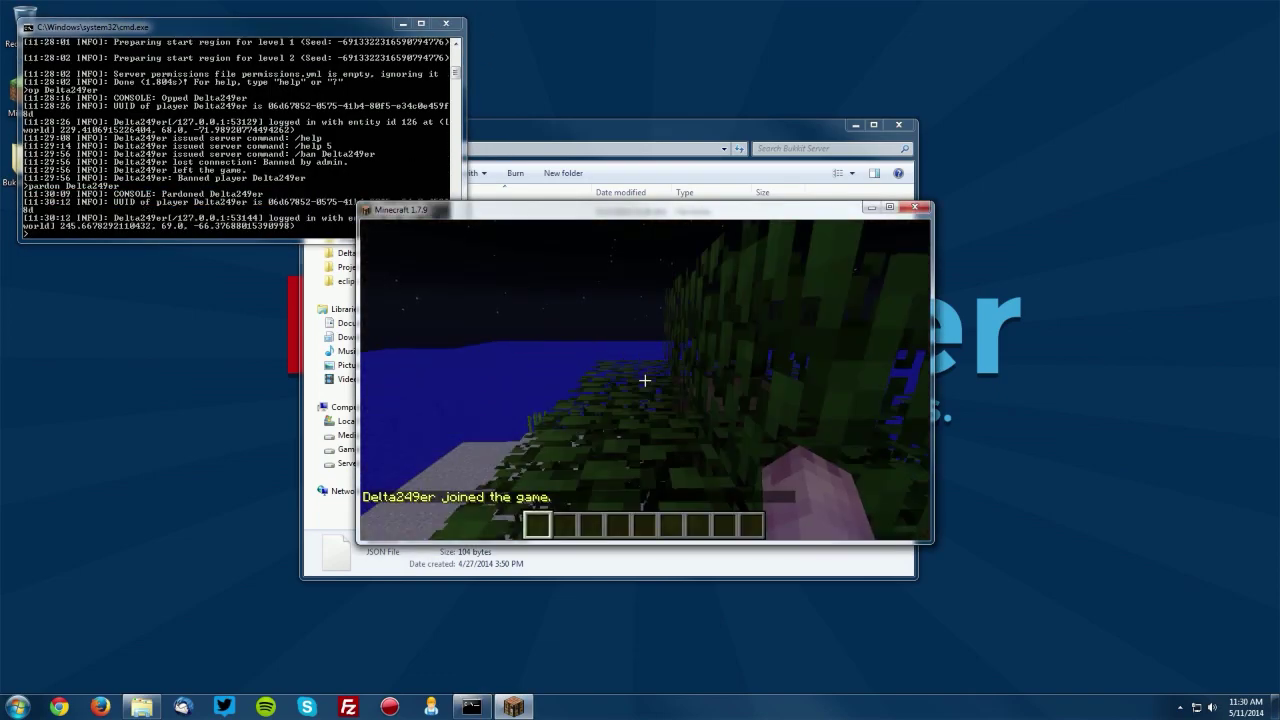
pyautogui.press('/')
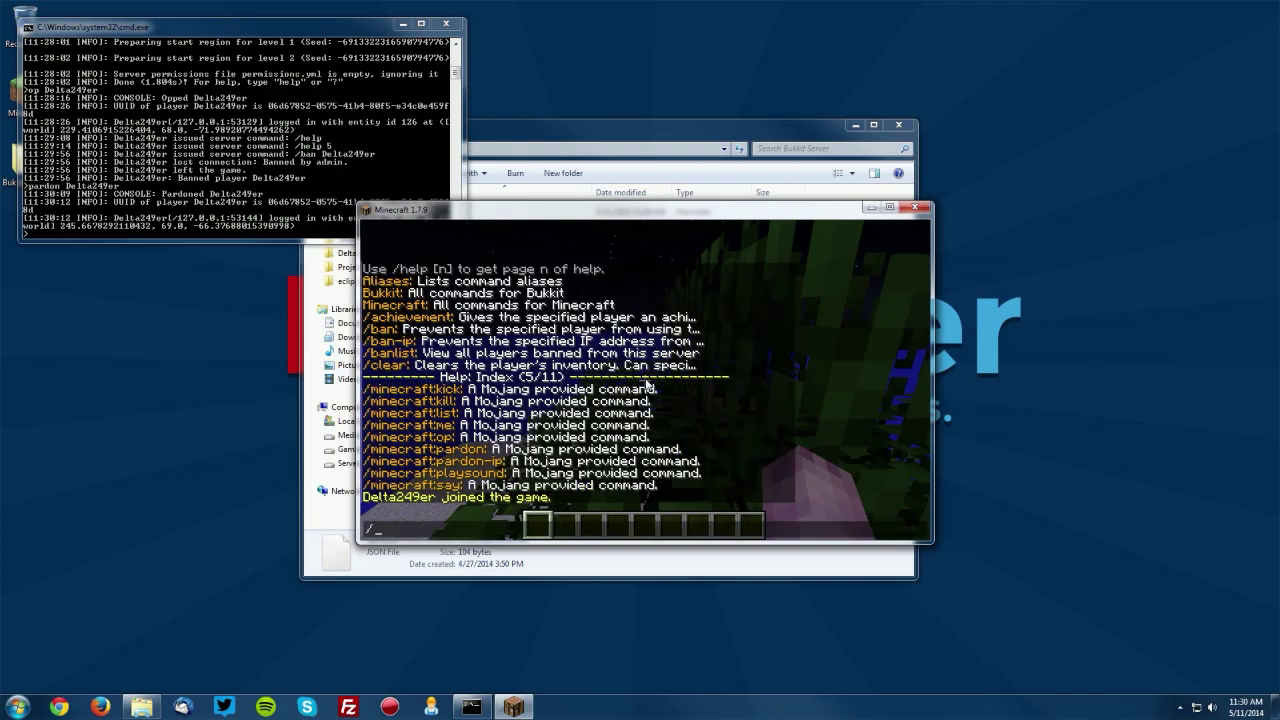
pyautogui.write('ban-ip 192.168.1.1')
pyautogui.hotkey('ctrl', 'a')
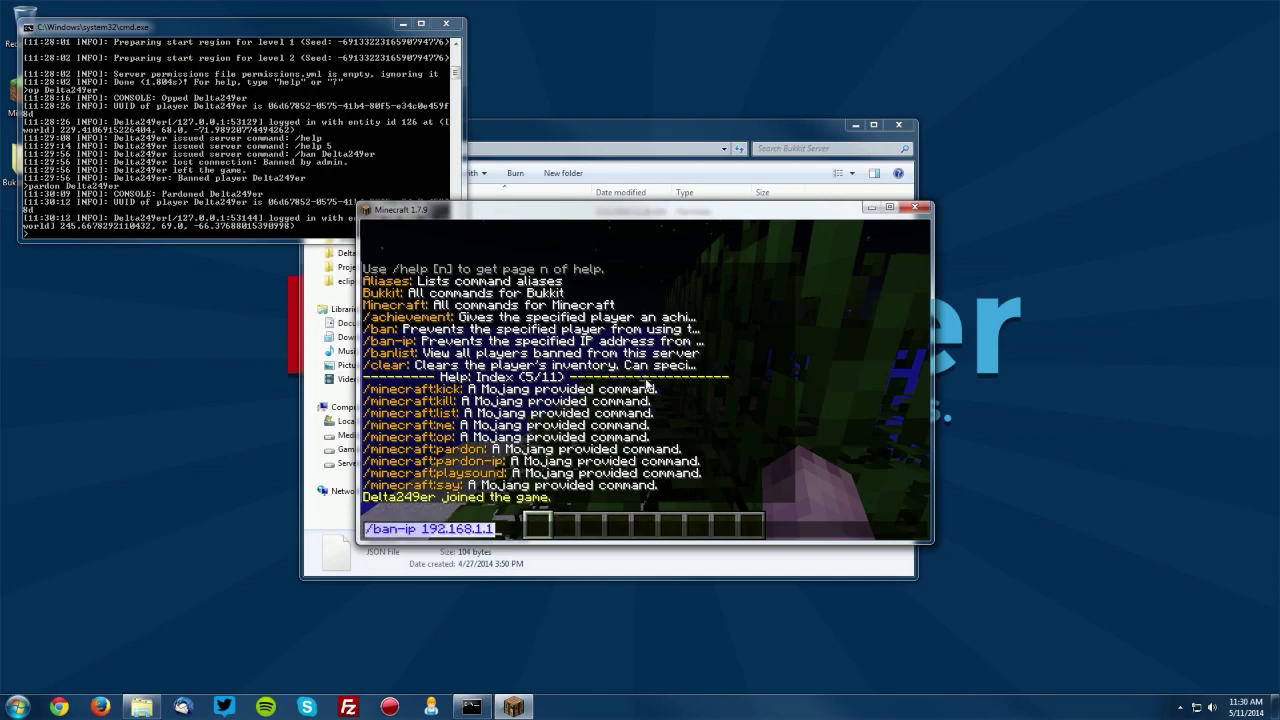
pyautogui.write('/pardon-i')
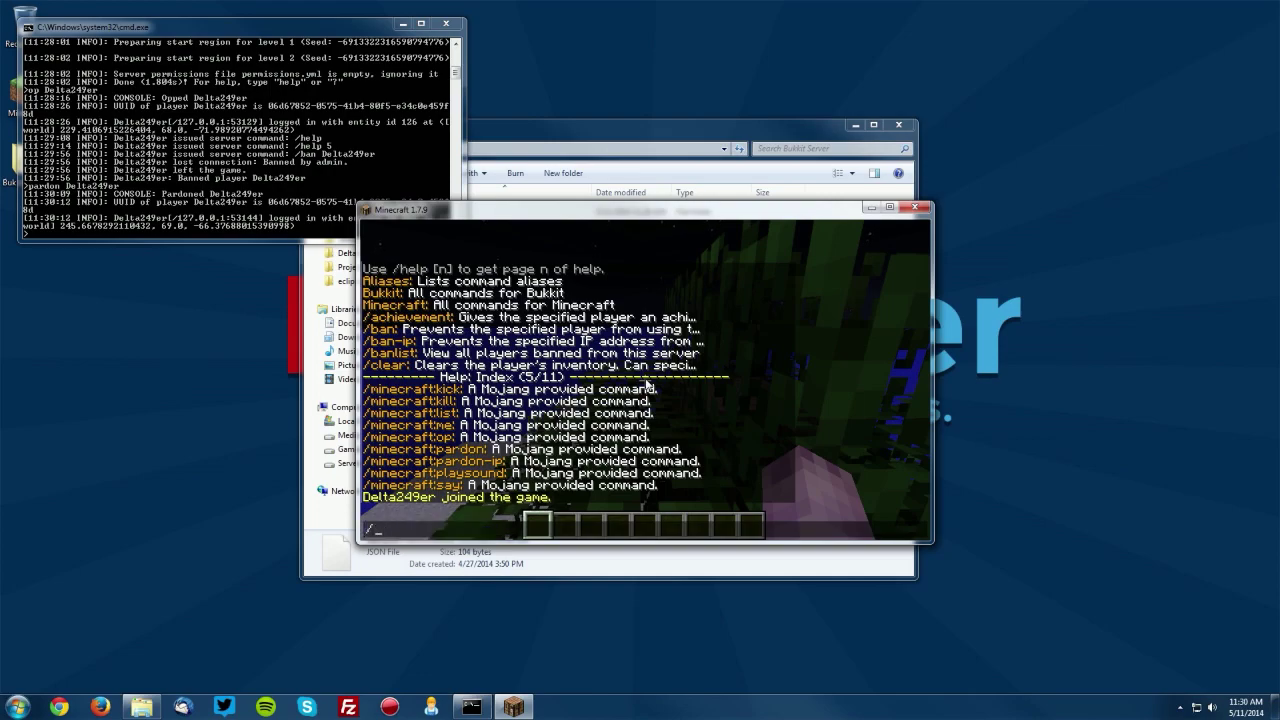
pyautogui.write('p 15464')
pyautogui.press('BackSpace')
pyautogui.press('BackSpace')
pyautogui.press('BackSpace')
pyautogui.press('BackSpace')
pyautogui.press('BackSpace')
pyautogui.press('BackSpace')
pyautogui.press('BackSpace')
pyautogui.press('BackSpace')
pyautogui.press('BackSpace')
pyautogui.press('BackSpace')
pyautogui.press('BackSpace')
pyautogui.press('BackSpace')
pyautogui.press('BackSpace')
pyautogui.press('BackSpace')
pyautogui.press('BackSpace')
pyautogui.press('BackSpace')
pyautogui.press('Escape')
# Put a stack of 64 Glass in the hotbar from the creative inventory and empty your own inventory with /clear.
pyautogui.press('e')
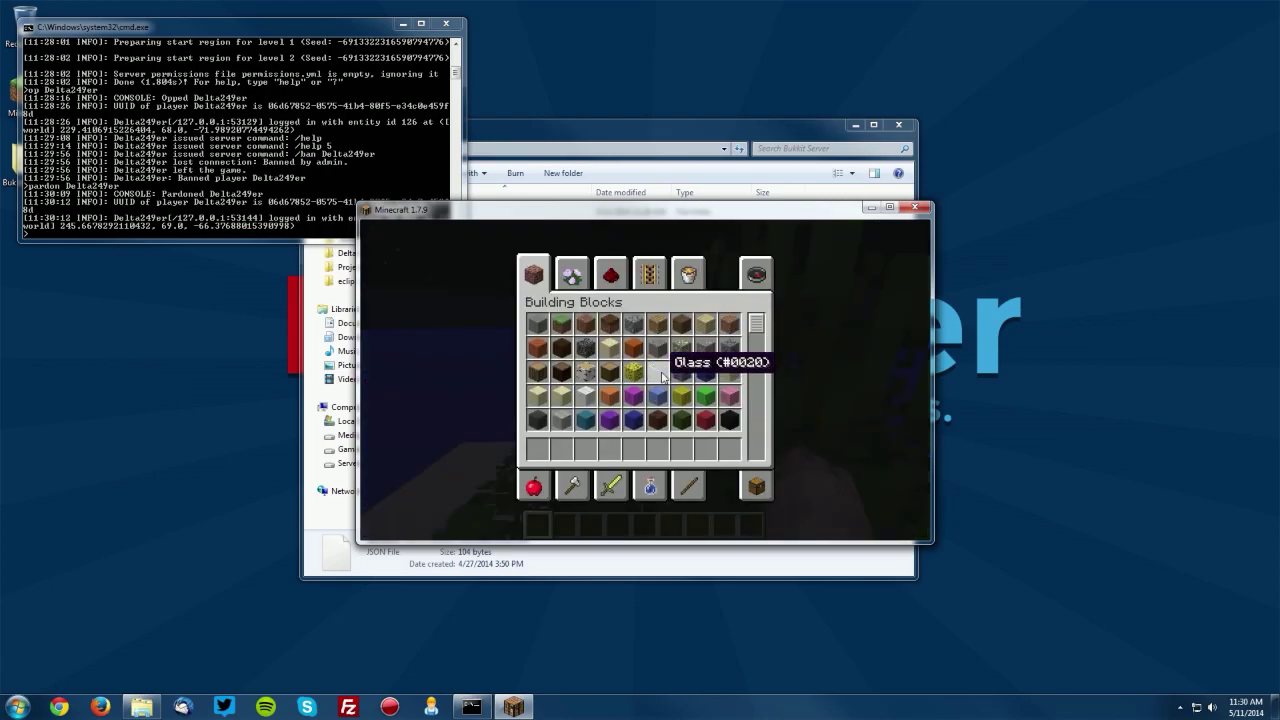
pyautogui.press('Escape')
pyautogui.write('/clear')
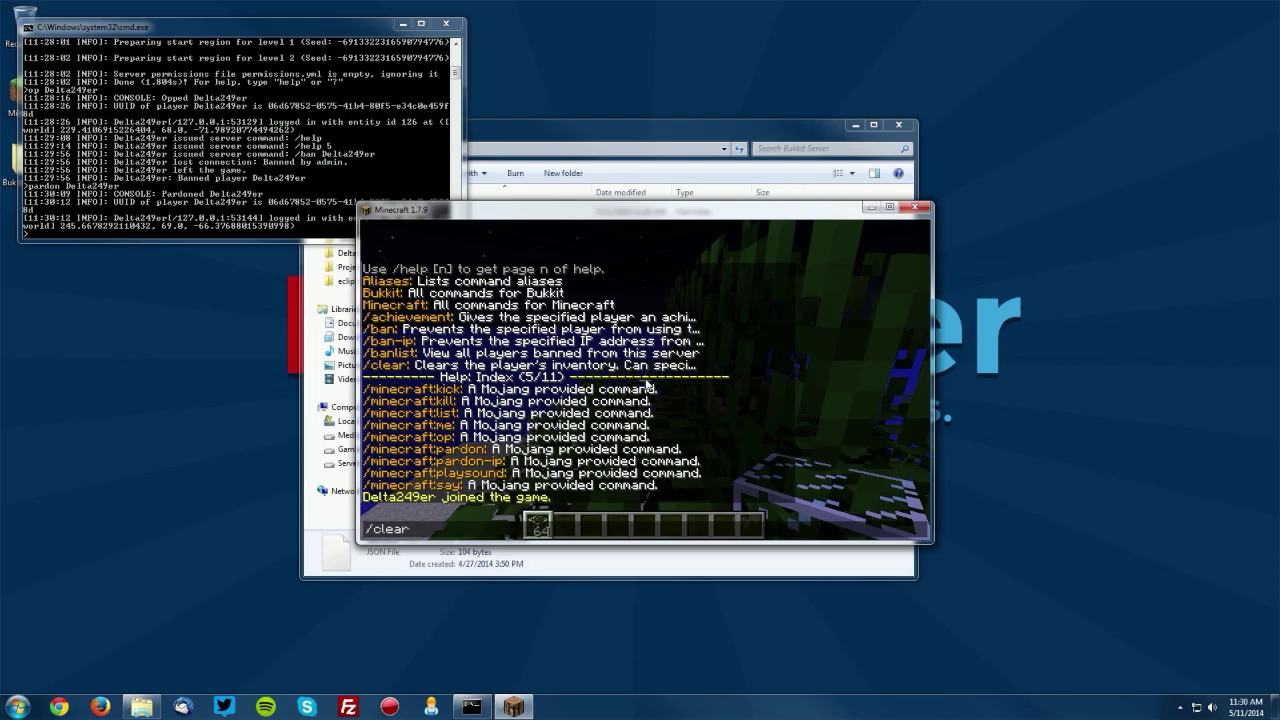
pyautogui.write(' Delta249er')
pyautogui.press('BackSpace')
pyautogui.press('BackSpace')
pyautogui.press('BackSpace')
pyautogui.press('BackSpace')
pyautogui.press('BackSpace')
pyautogui.press('BackSpace')
pyautogui.press('BackSpace')
pyautogui.press('BackSpace')
pyautogui.press('BackSpace')
pyautogui.press('BackSpace')
pyautogui.press('Return')
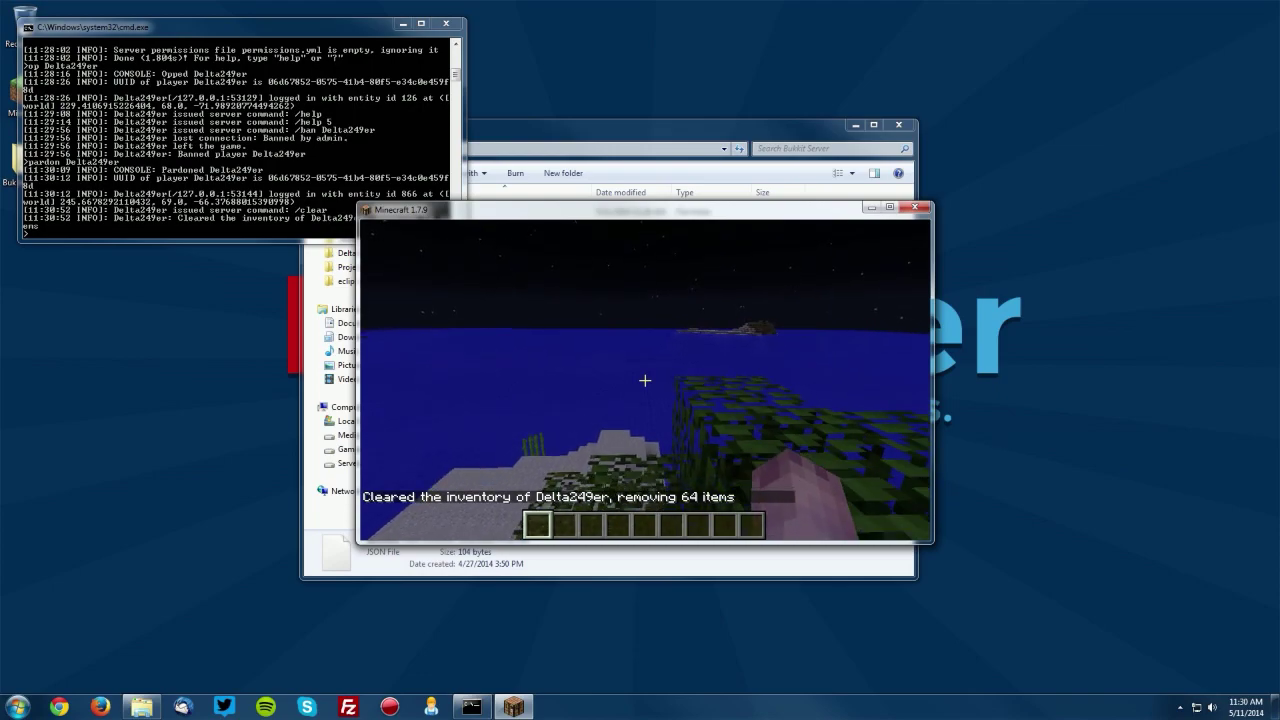
# Give Delta249er a stack of fireworks with /give Delta249er firework 64 and fire one off.
pyautogui.press('t')
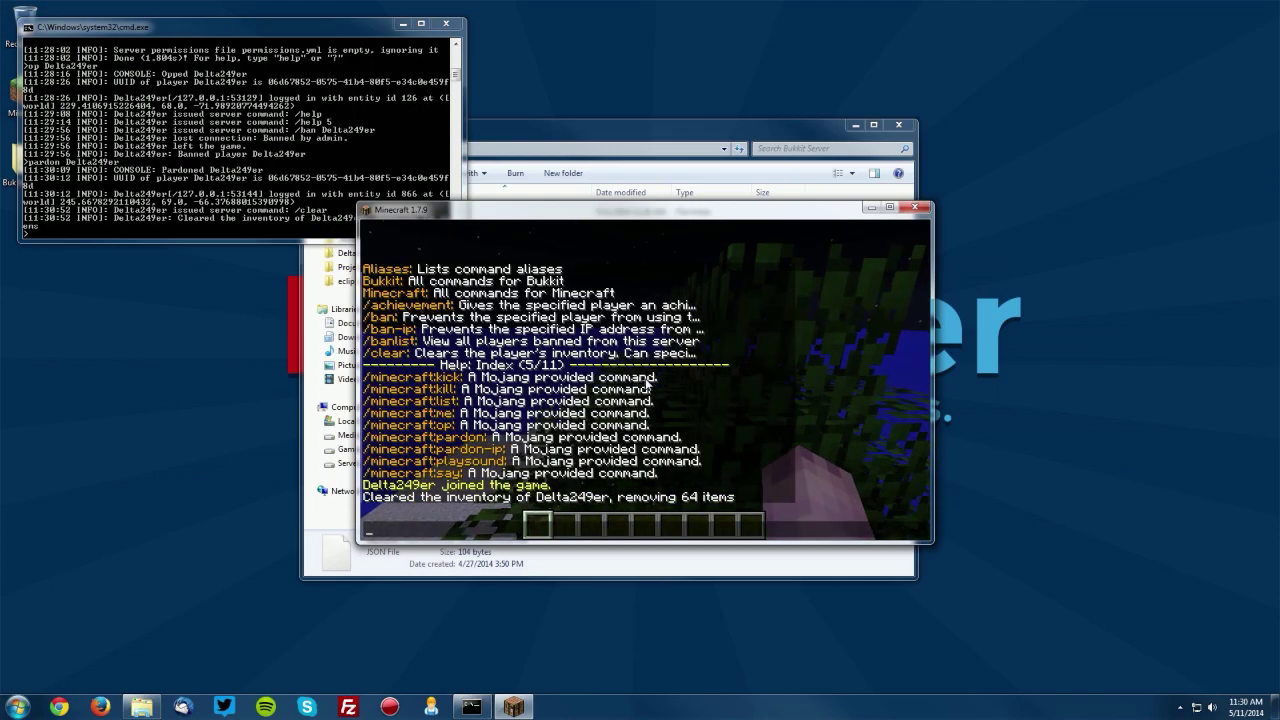
pyautogui.write('/give firework')
pyautogui.write('64Delt')
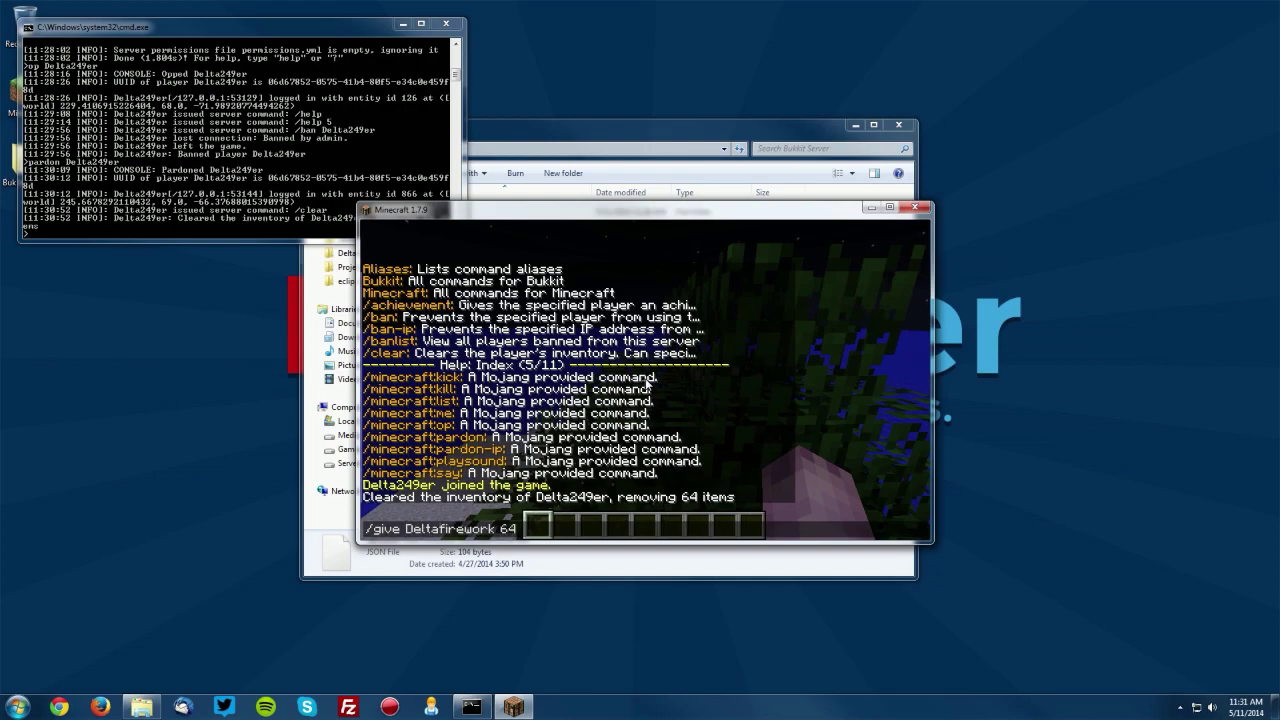
pyautogui.press('Return')
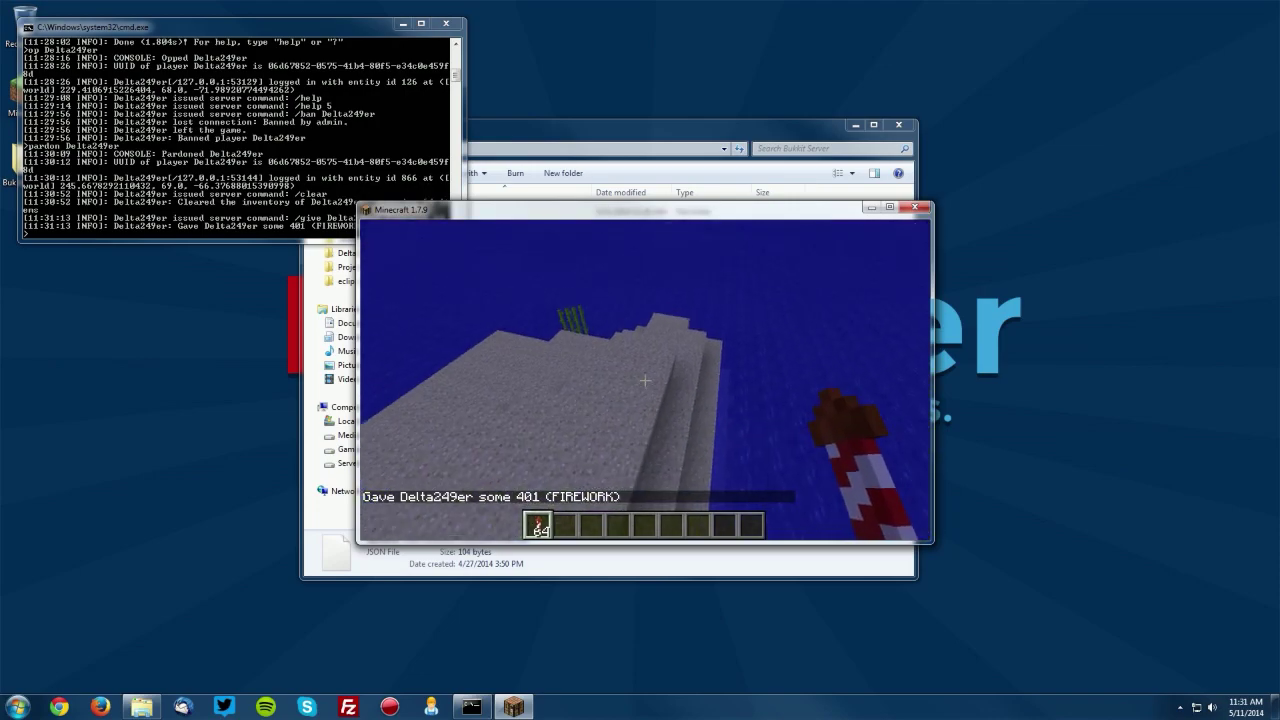
pyautogui.rightClick(645, 380)
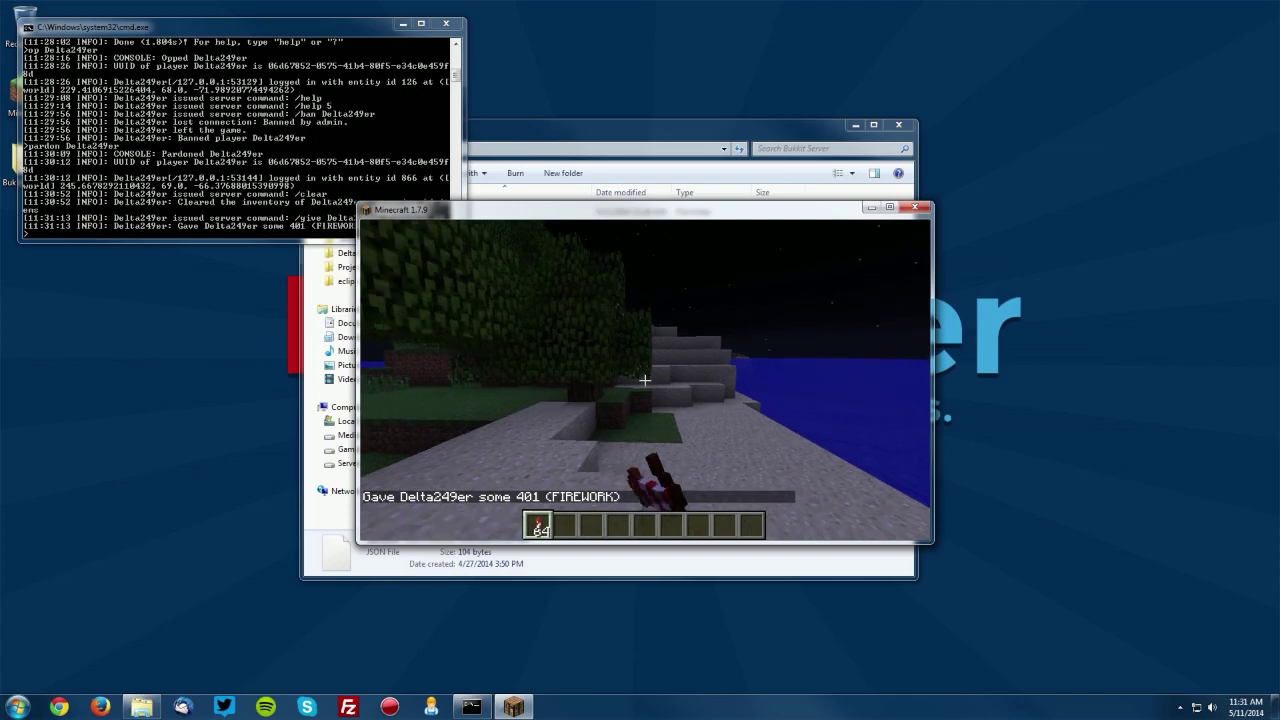
pyautogui.press('t')
pyautogui.press('Up')
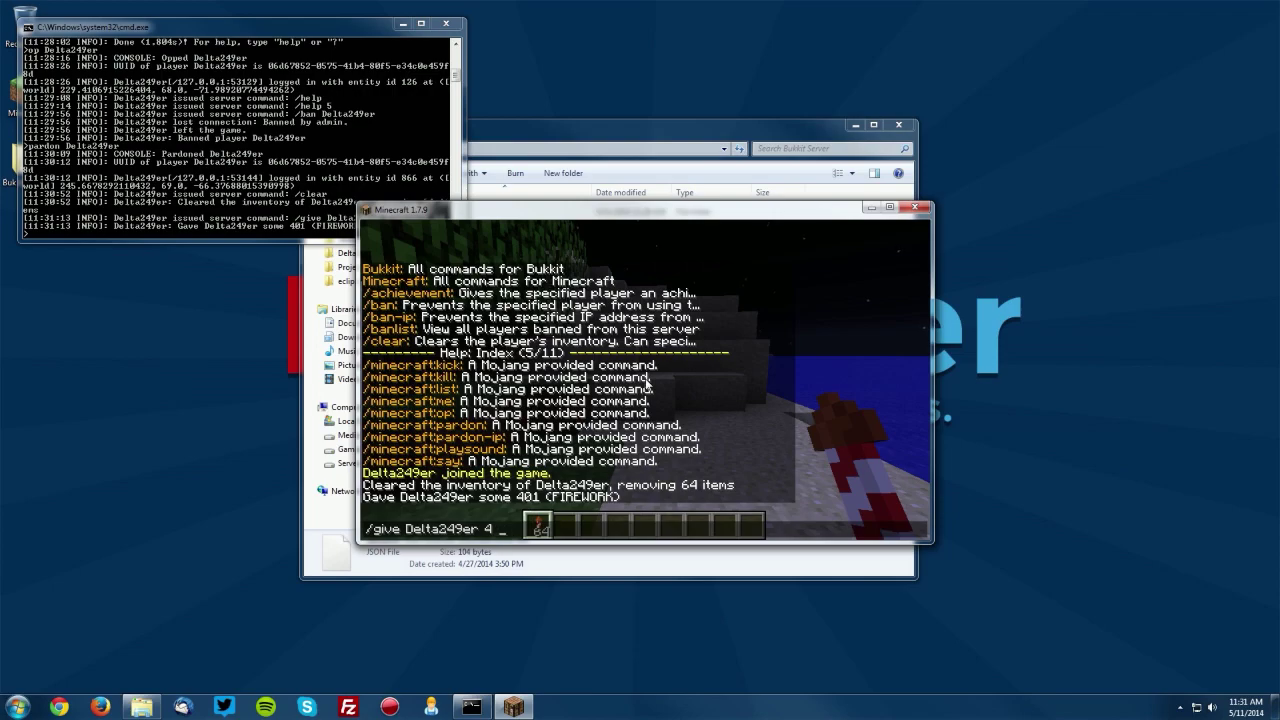
pyautogui.write('32')
pyautogui.press('Return')
pyautogui.scroll(1, 644, 380)
pyautogui.rightClick(644, 380)
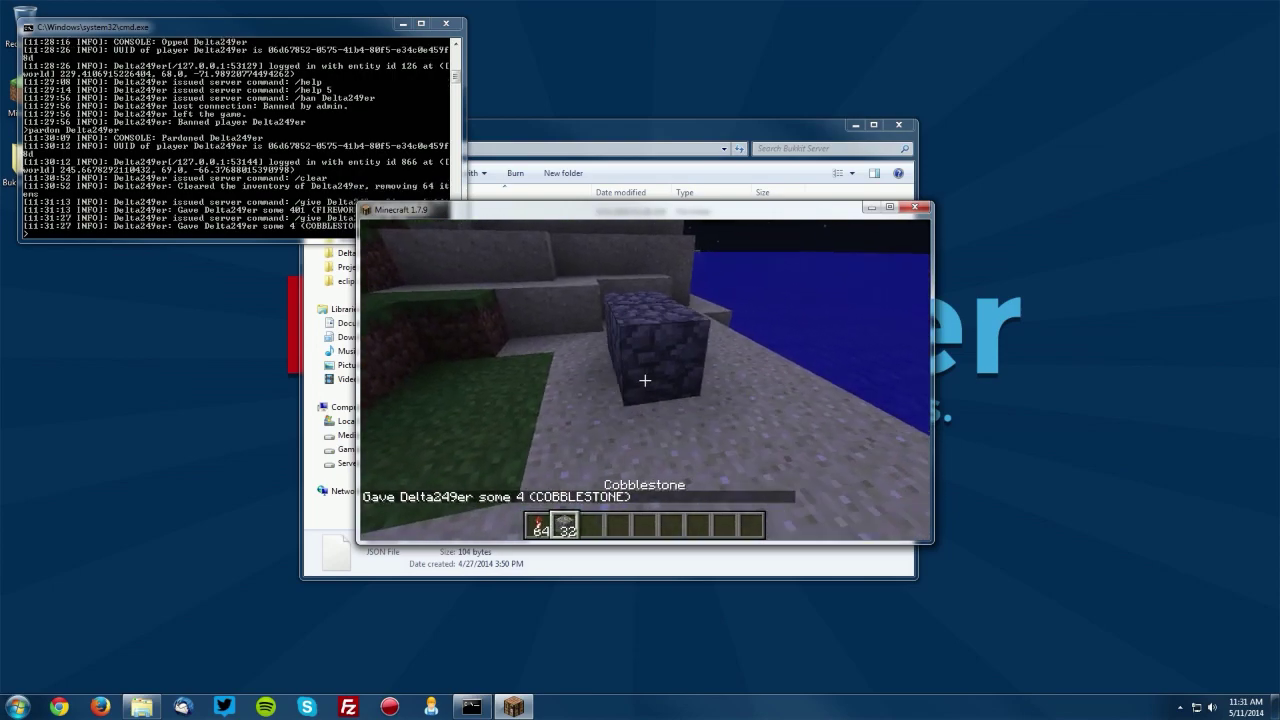
pyautogui.press('t')
pyautogui.press('Escape')
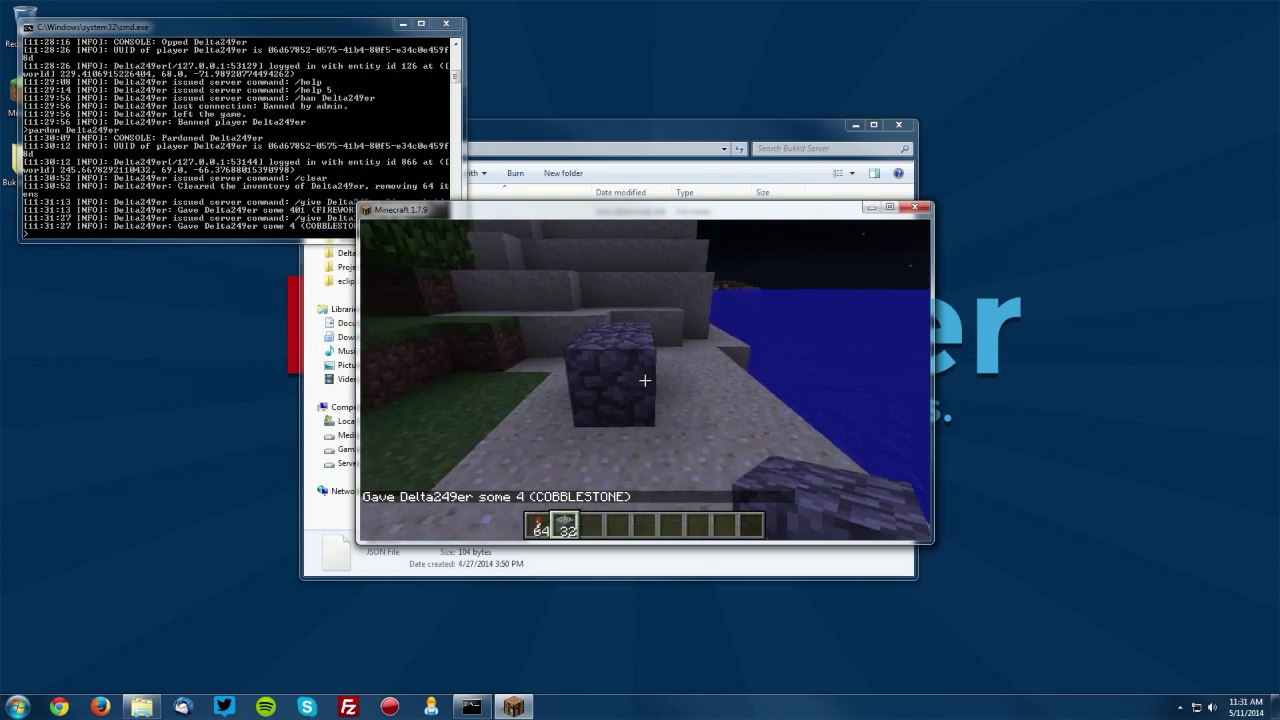
pyautogui.scroll(-3, 644, 380)
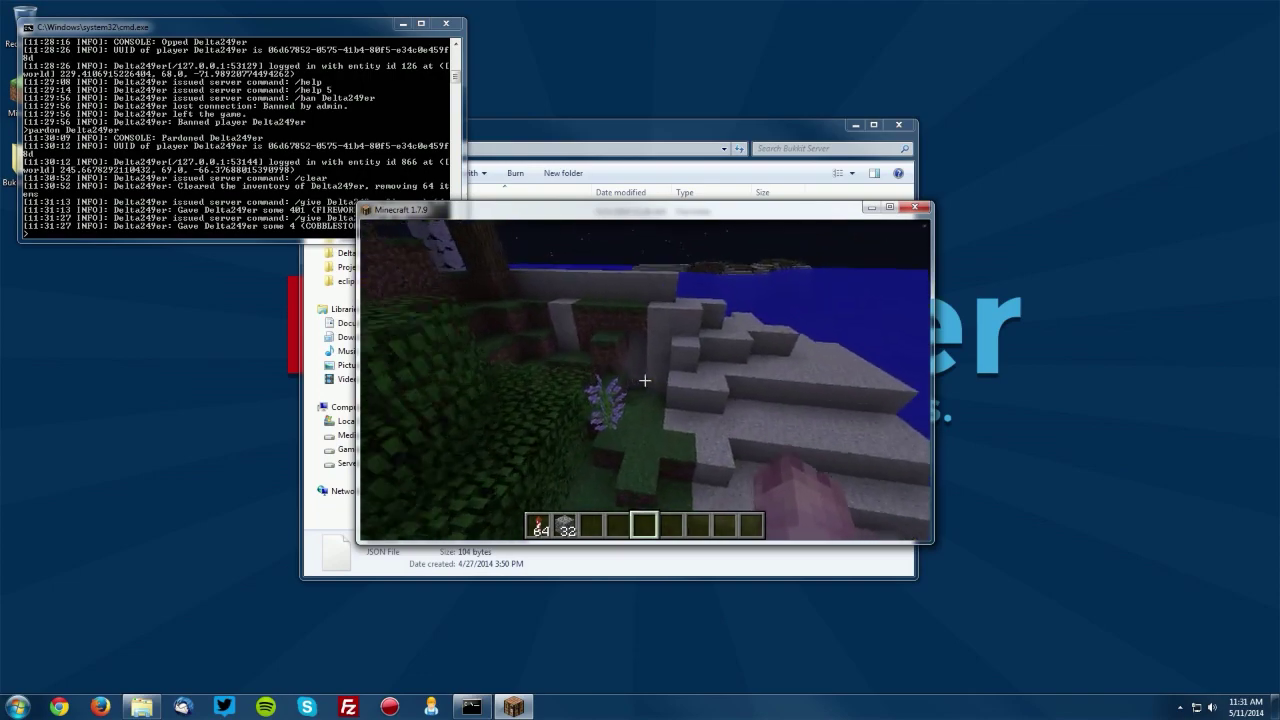
# Grant operator status to the player Delt249er with the in-game command /op Delt249er.
pyautogui.press('w')
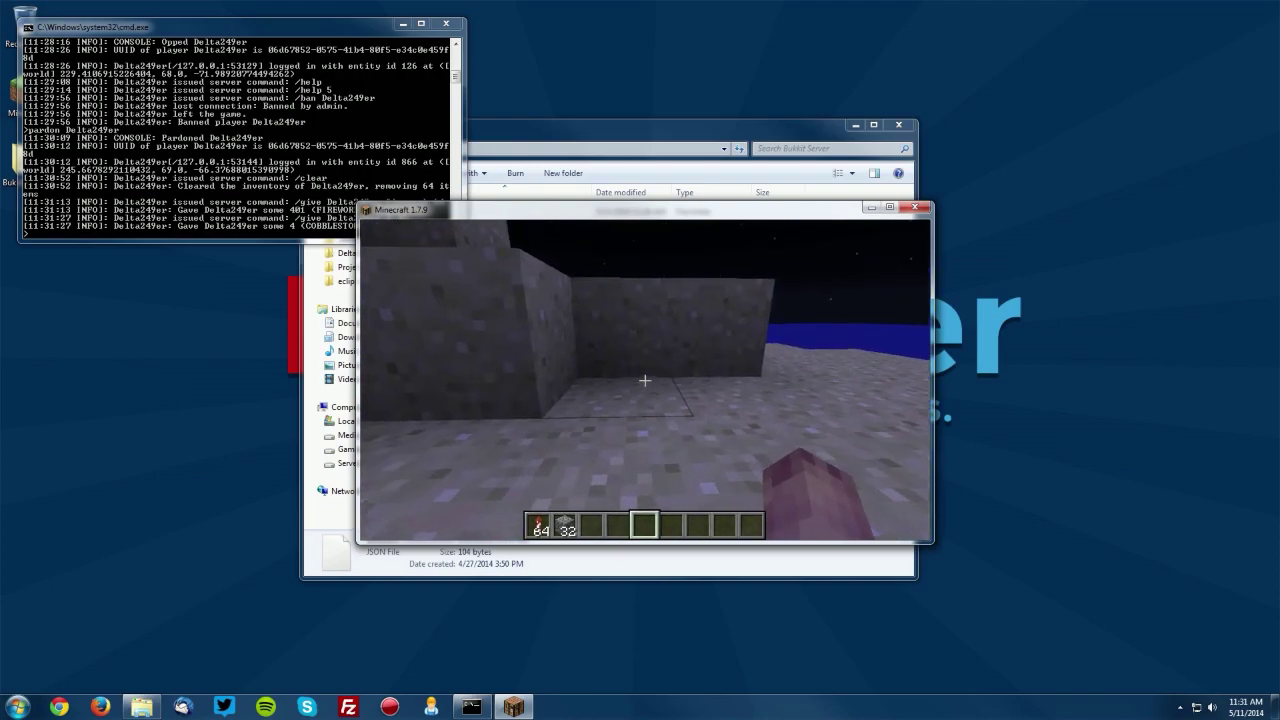
pyautogui.press('w')
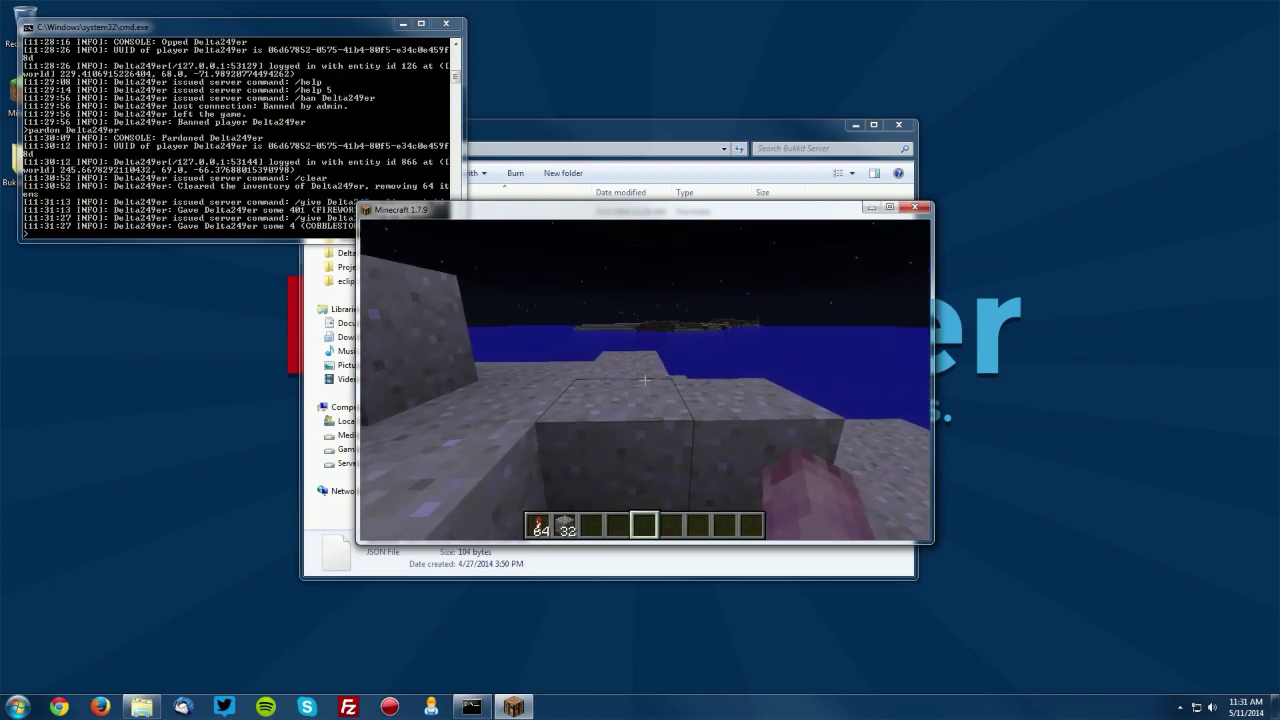
pyautogui.write('t/op')
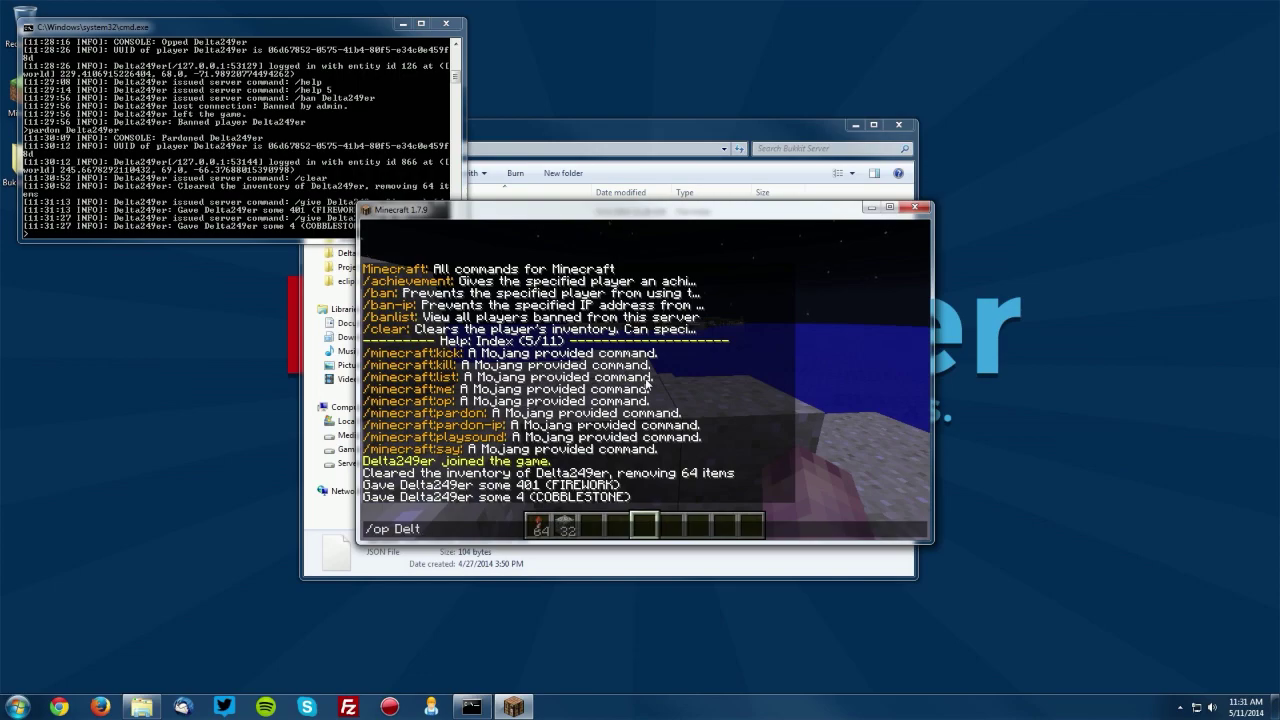
pyautogui.write('Delt249er')
pyautogui.press('Return')
pyautogui.press('t')
pyautogui.press('Up')
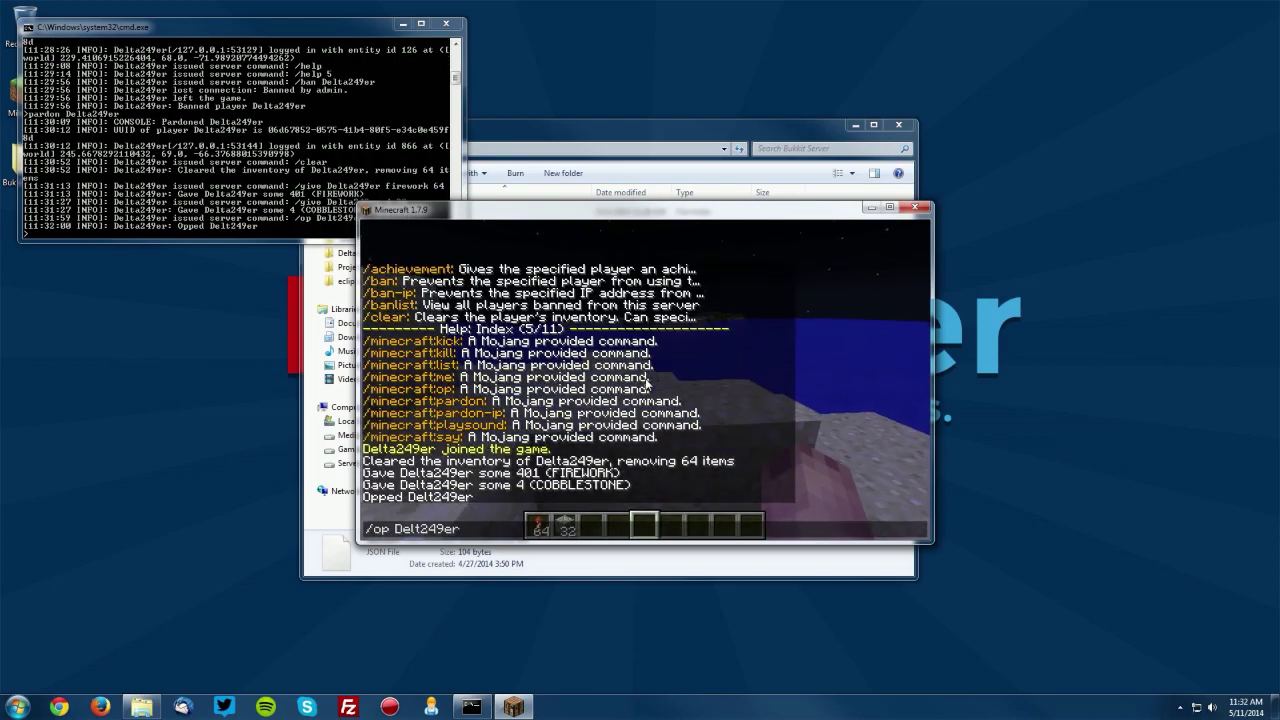
pyautogui.write('a')
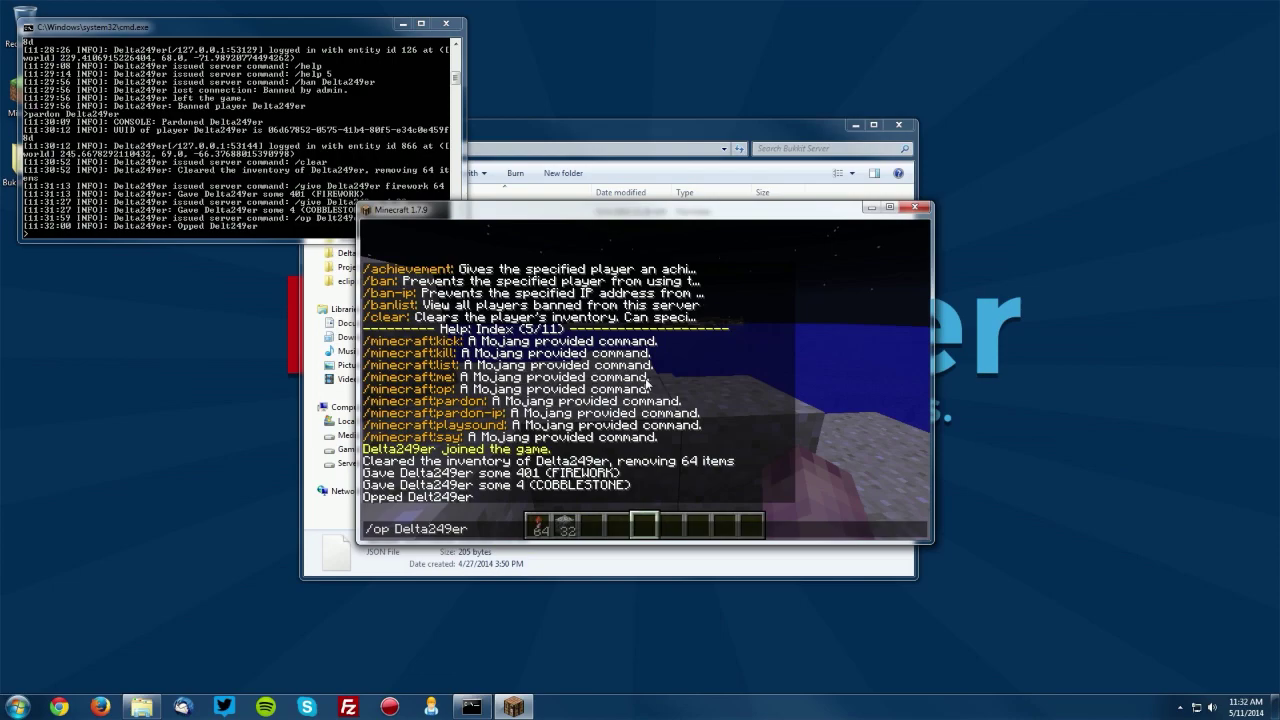
pyautogui.press('Return')
# Grant operator status to the player Notch with the in-game command /op Notch.
pyautogui.write('t/op Notch')
pyautogui.press('Return')
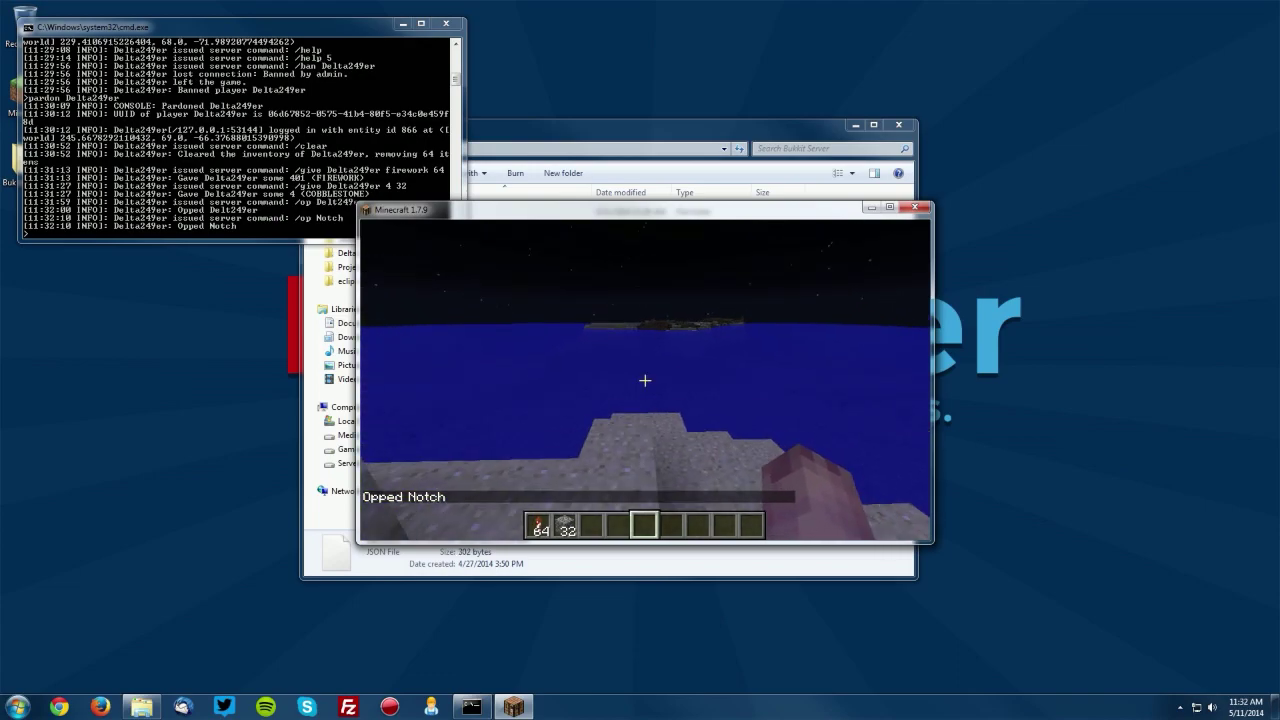
# Examine the operator entries of ops.json from the Bukkit Server folder in Notepad++, close it and return to the Minecraft game.
pyautogui.press('Escape')
pyautogui.click(618, 137)
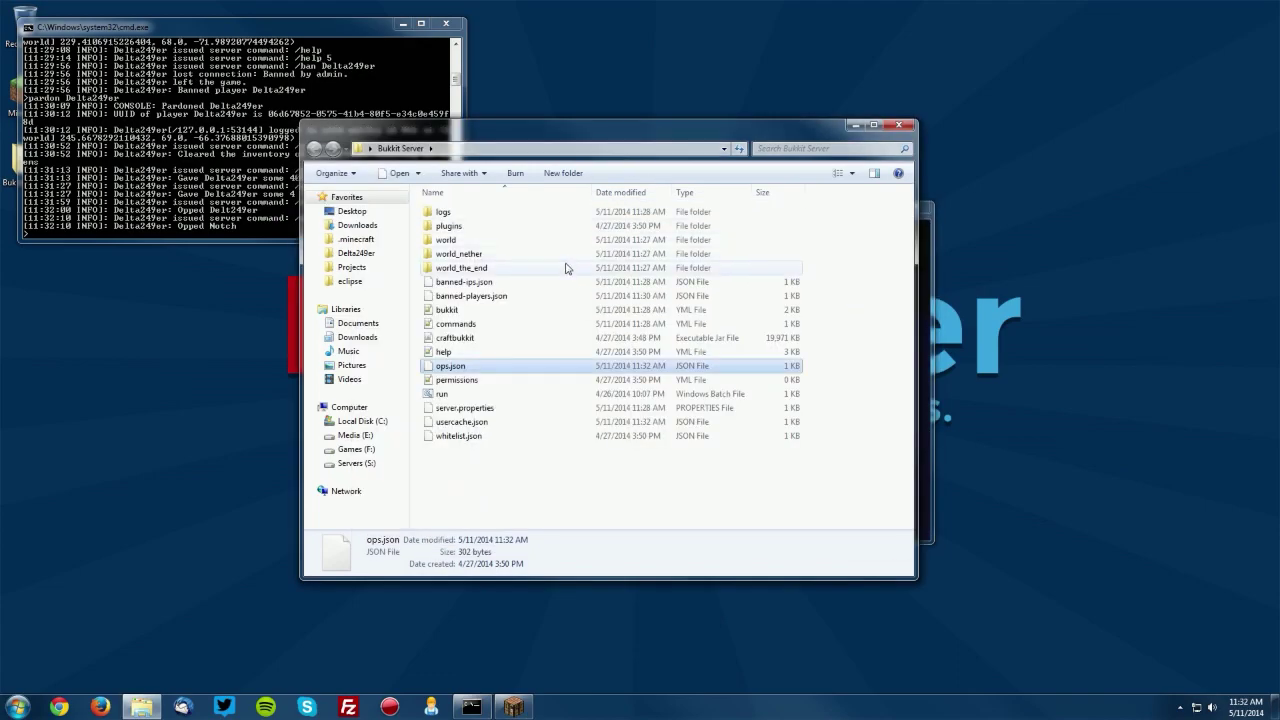
pyautogui.rightClick(452, 370)
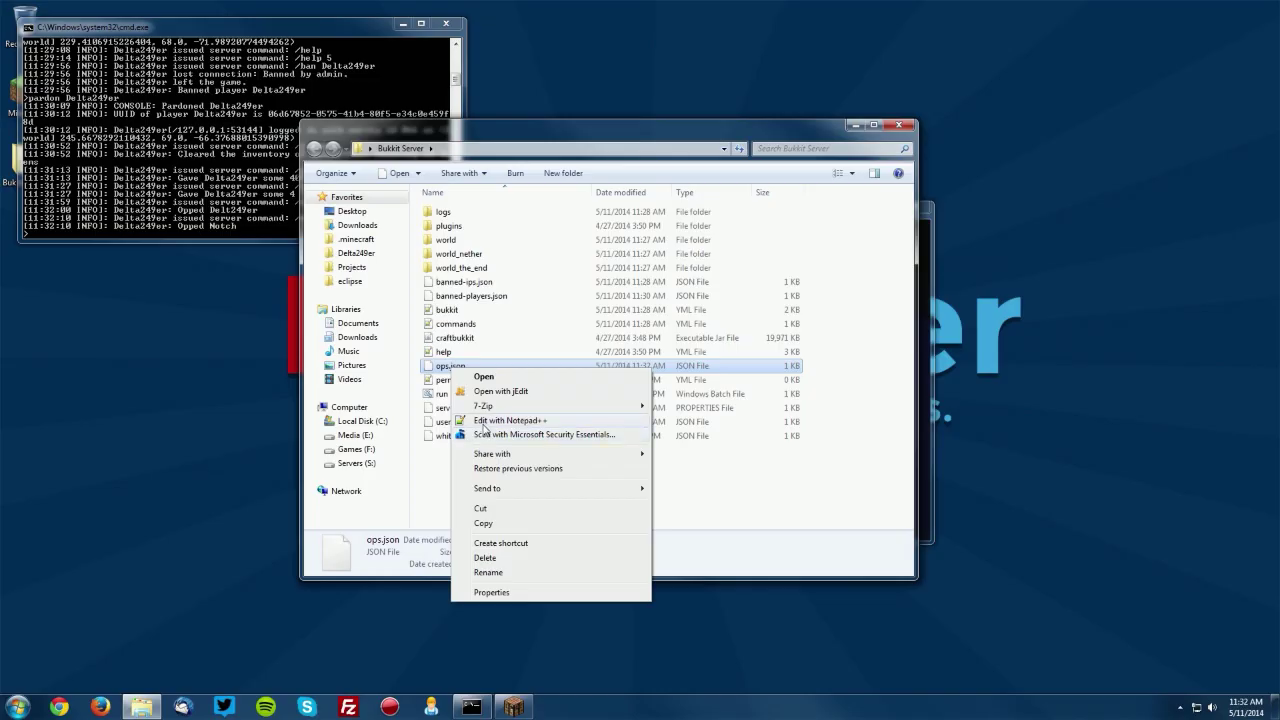
pyautogui.click(485, 420)
pyautogui.click(91, 153)
pyautogui.moveTo(123, 283); pyautogui.dragTo(40, 106)
pyautogui.click(1262, 7)
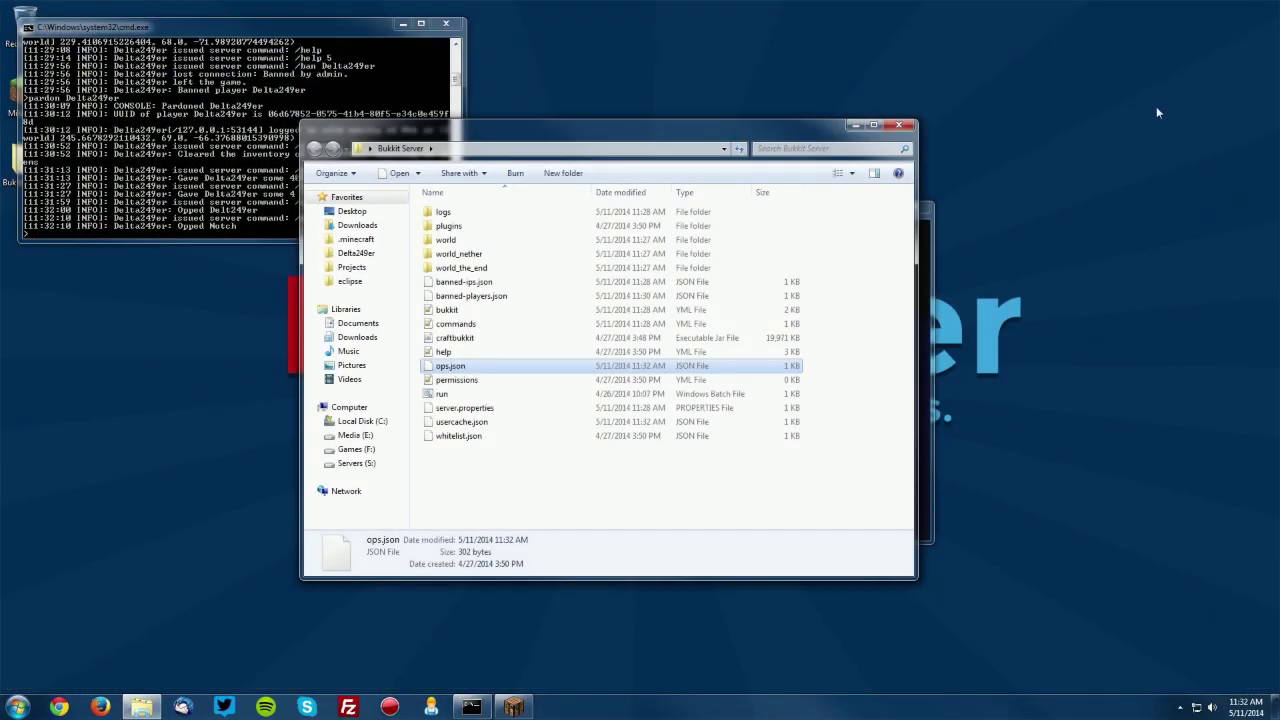
pyautogui.click(933, 497)
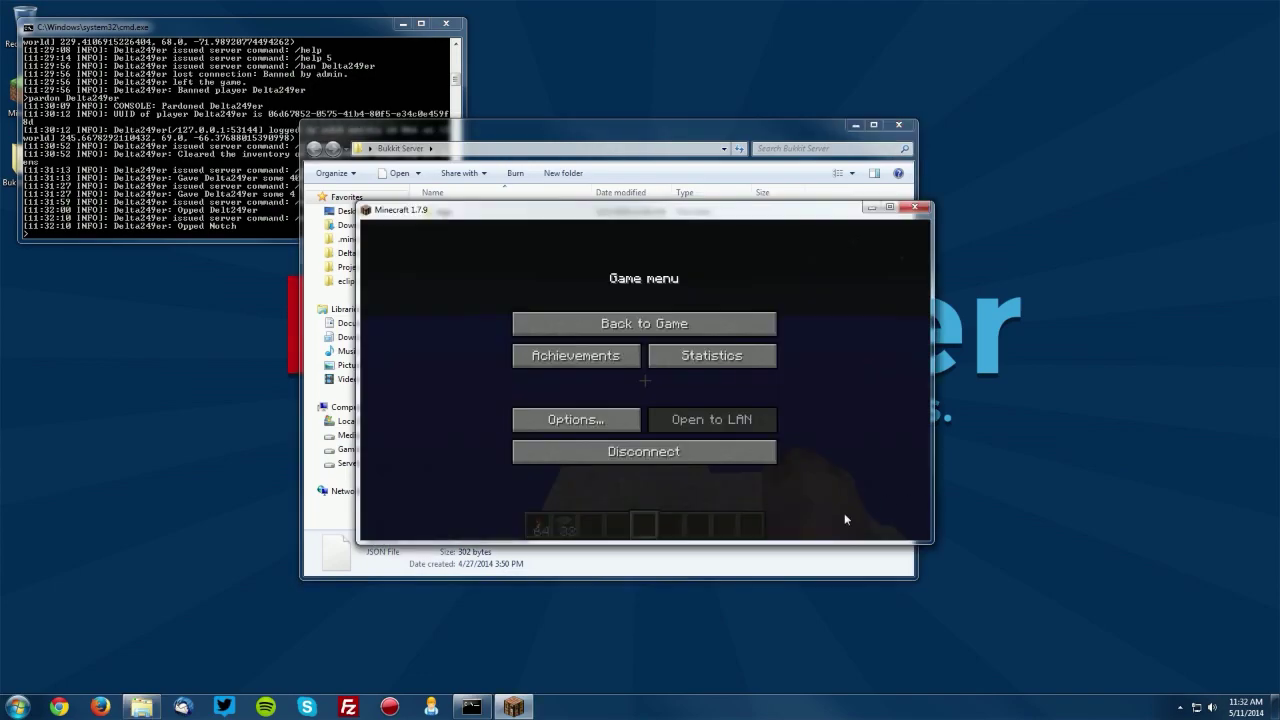
pyautogui.press('Escape')
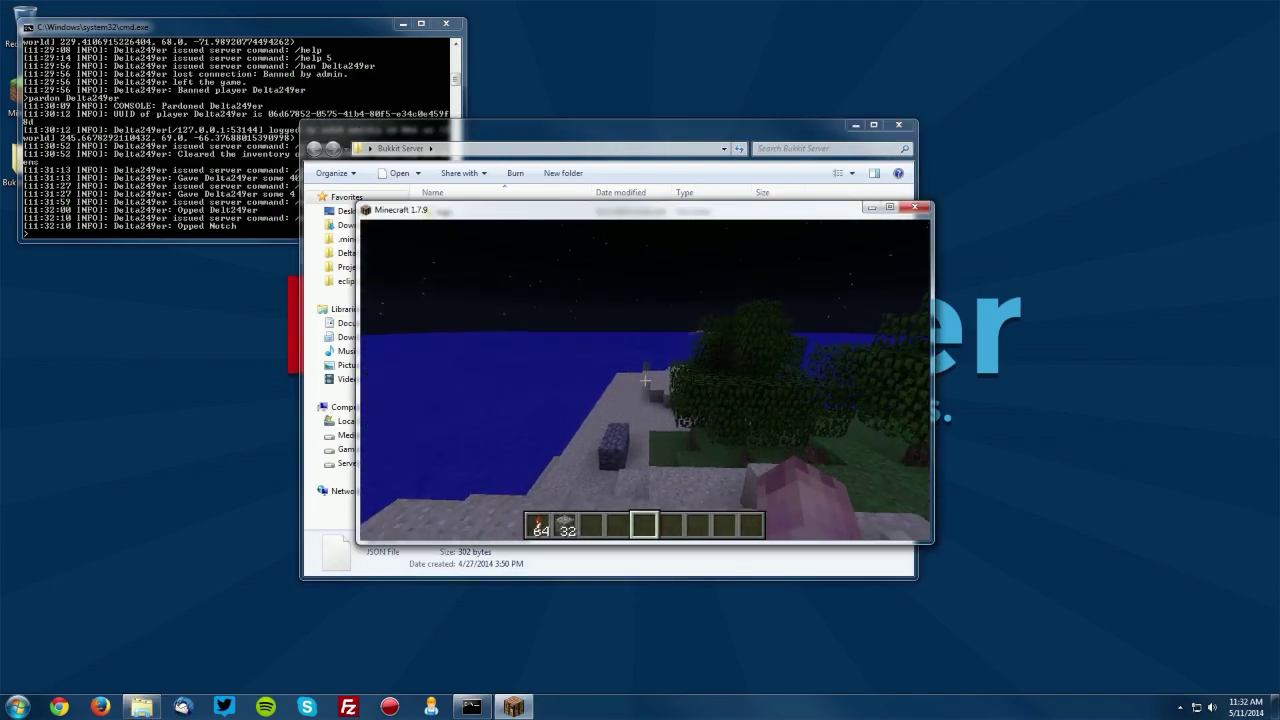
# Remove Notch's operator status with the in-game command /deop Notch.
pyautogui.write('/deop')
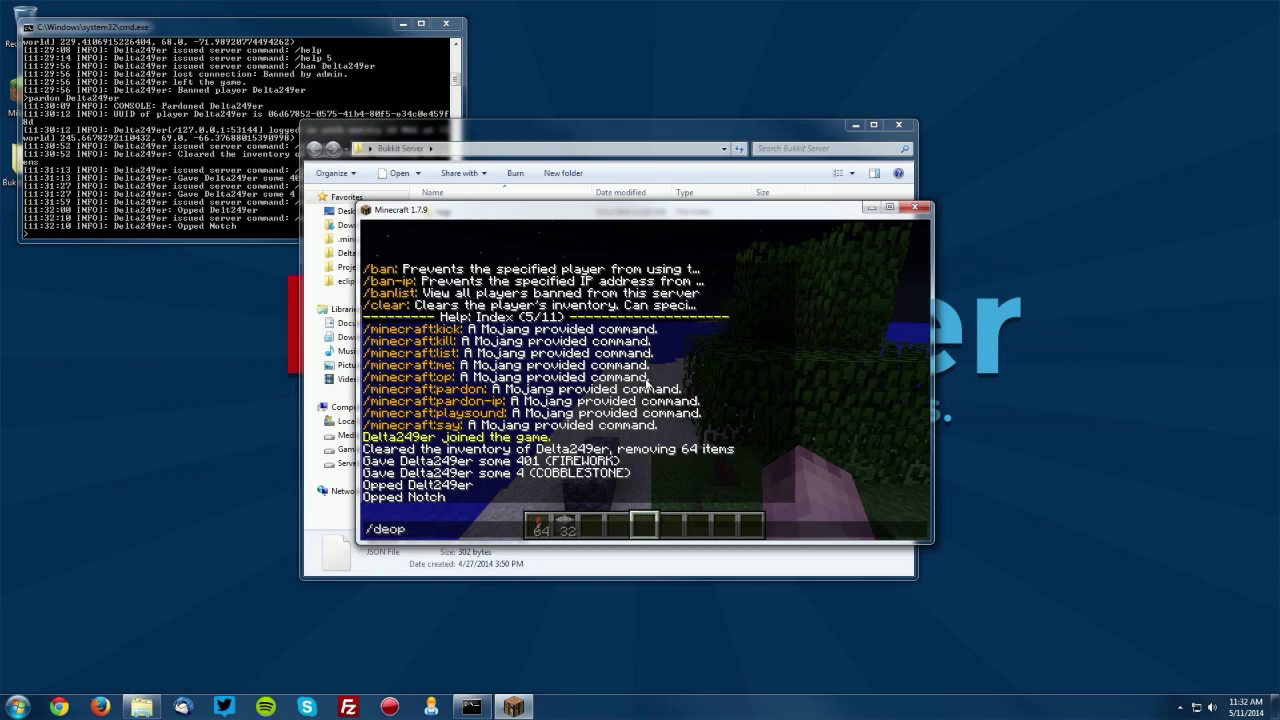
pyautogui.write(' Notch')
pyautogui.press('Return')
pyautogui.press('t')
pyautogui.press('Up')
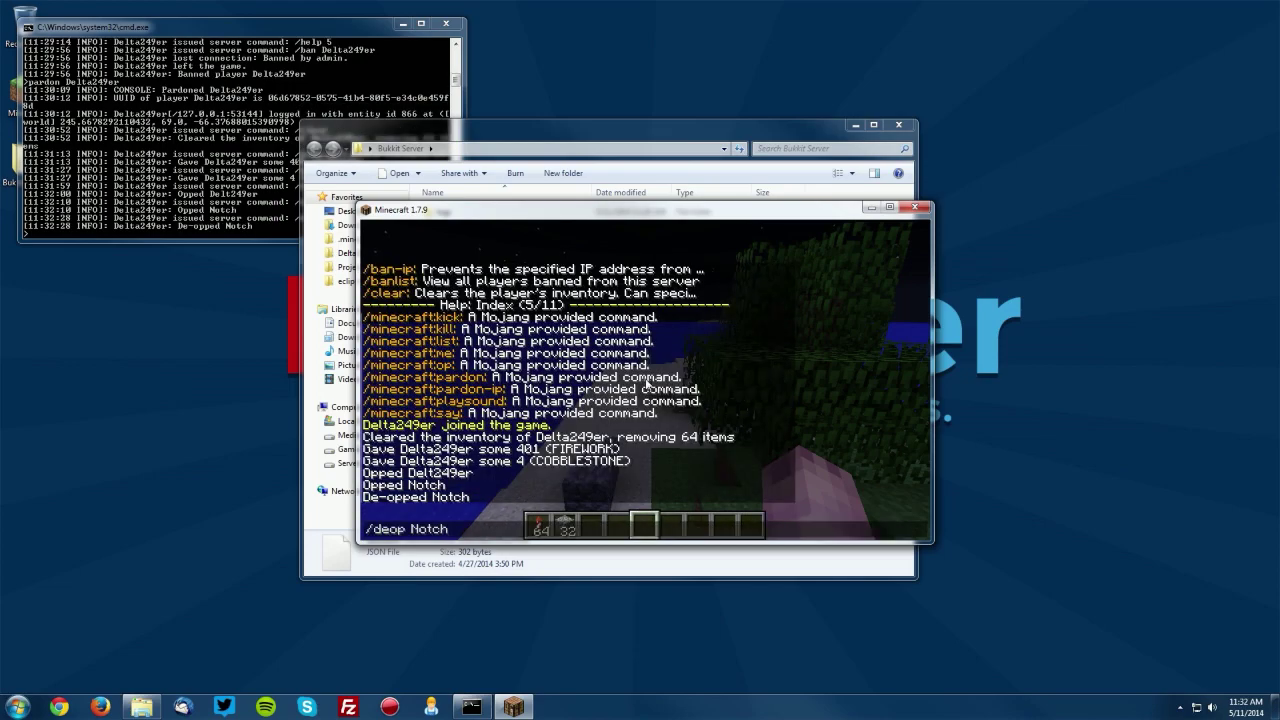
pyautogui.press('BackSpace')
pyautogui.press('BackSpace')
pyautogui.press('BackSpace')
pyautogui.press('BackSpace')
pyautogui.write('Delt249er')
pyautogui.press('Return')
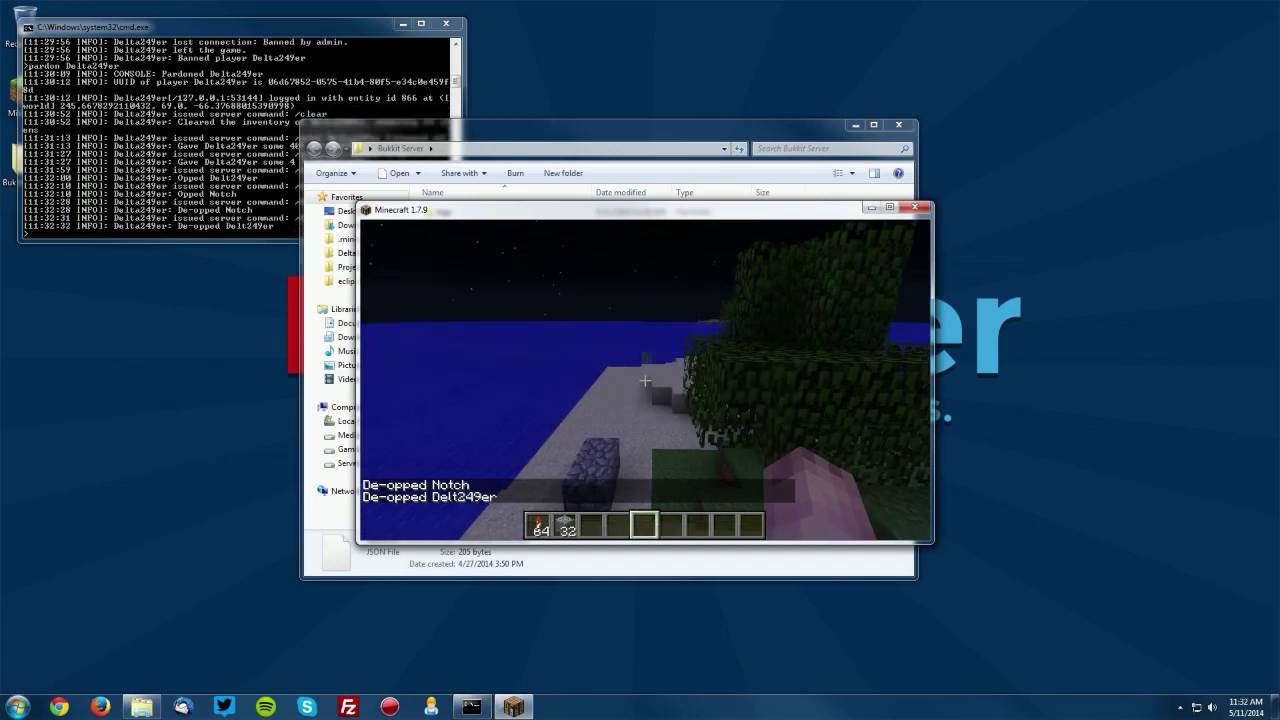
pyautogui.press('w')
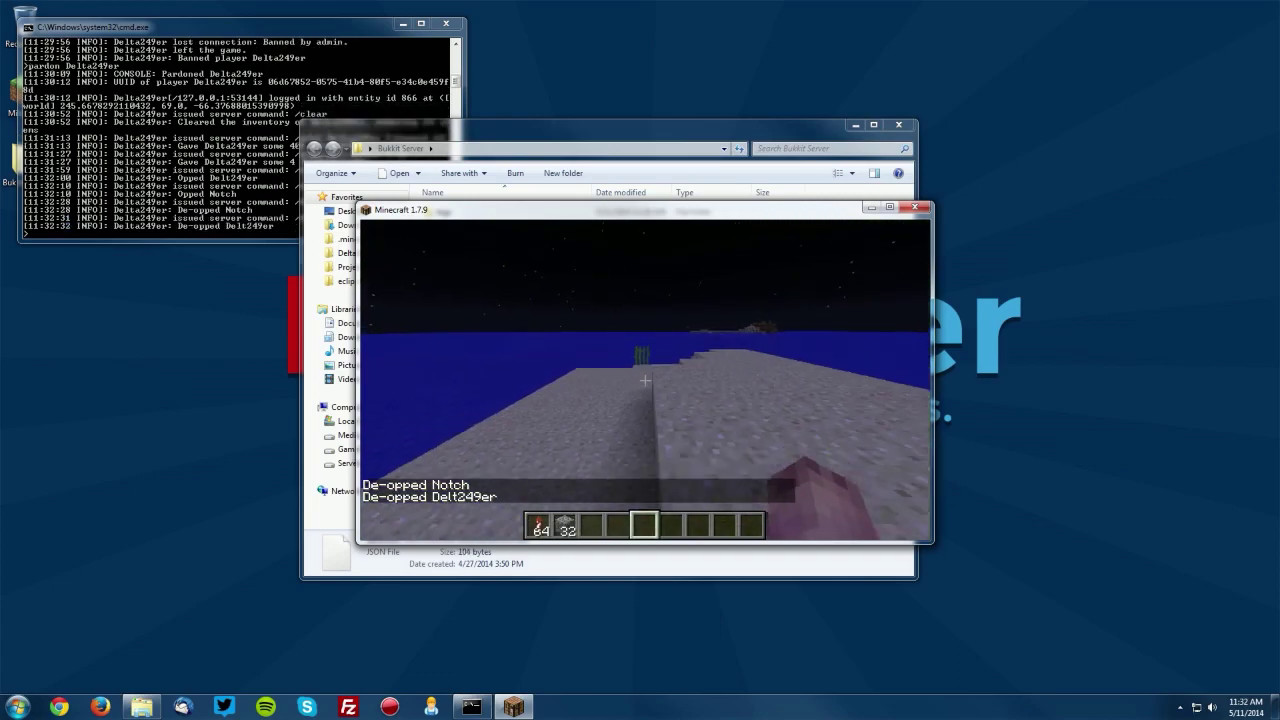
pyautogui.write('/')
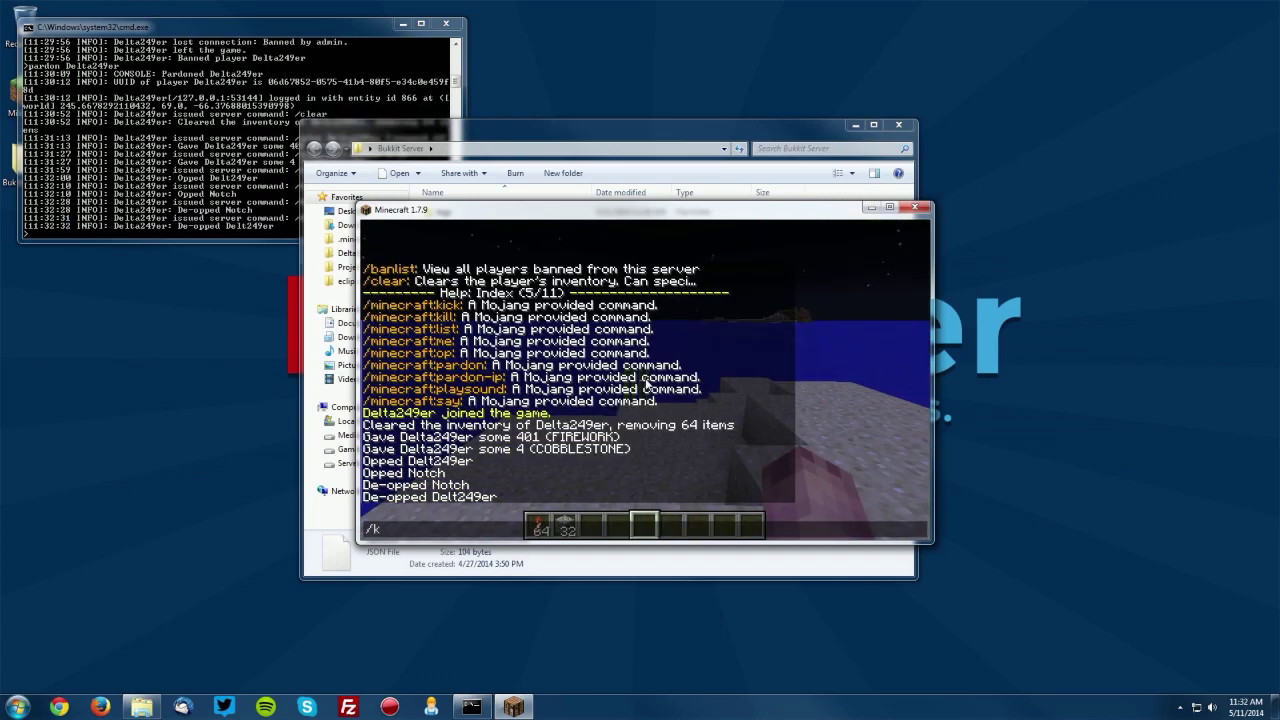
pyautogui.write('kick Delta249er')
pyautogui.press('Return')
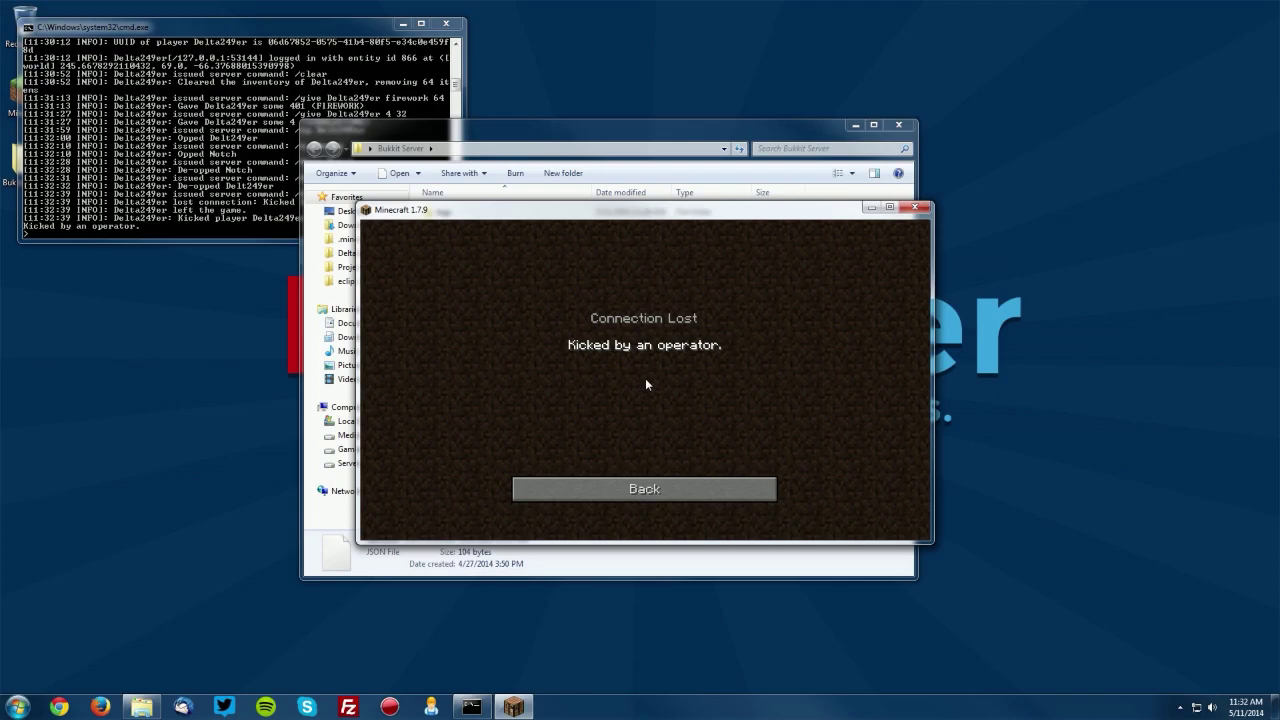
pyautogui.click(592, 488)
pyautogui.click(510, 478)
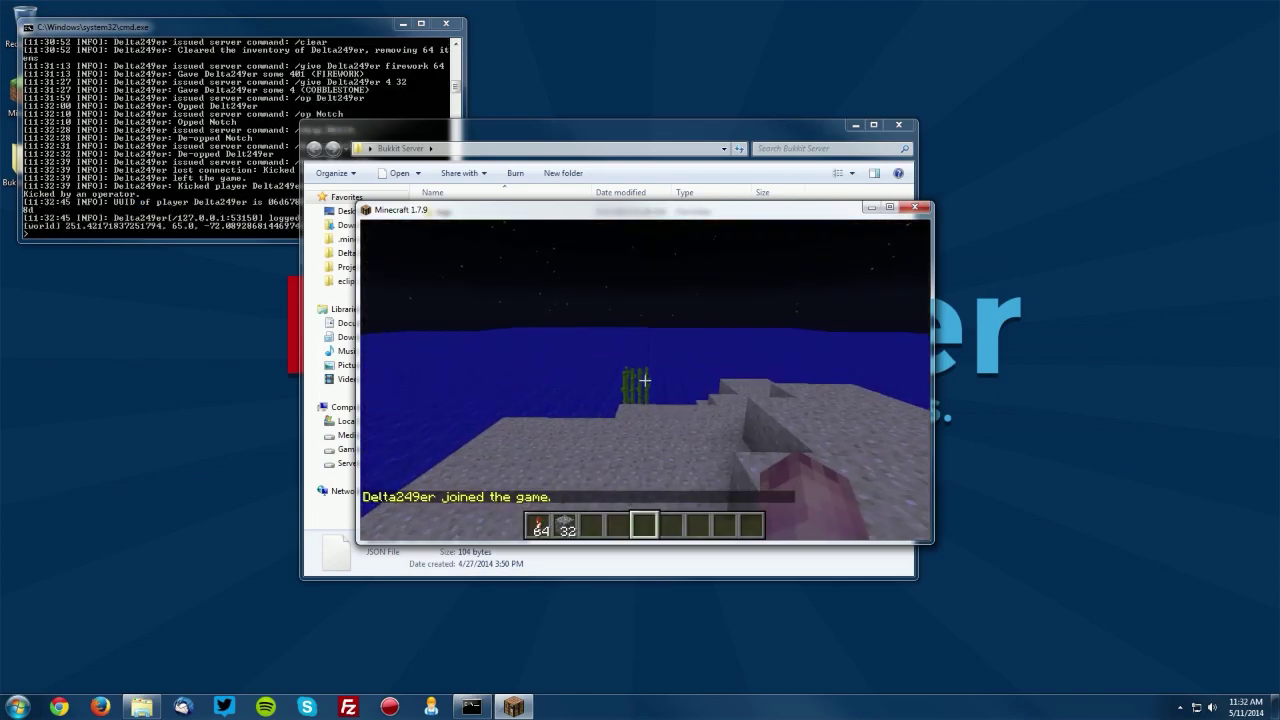
# Kill your own character with the in-game command /kill and respawn.
pyautogui.press('t')
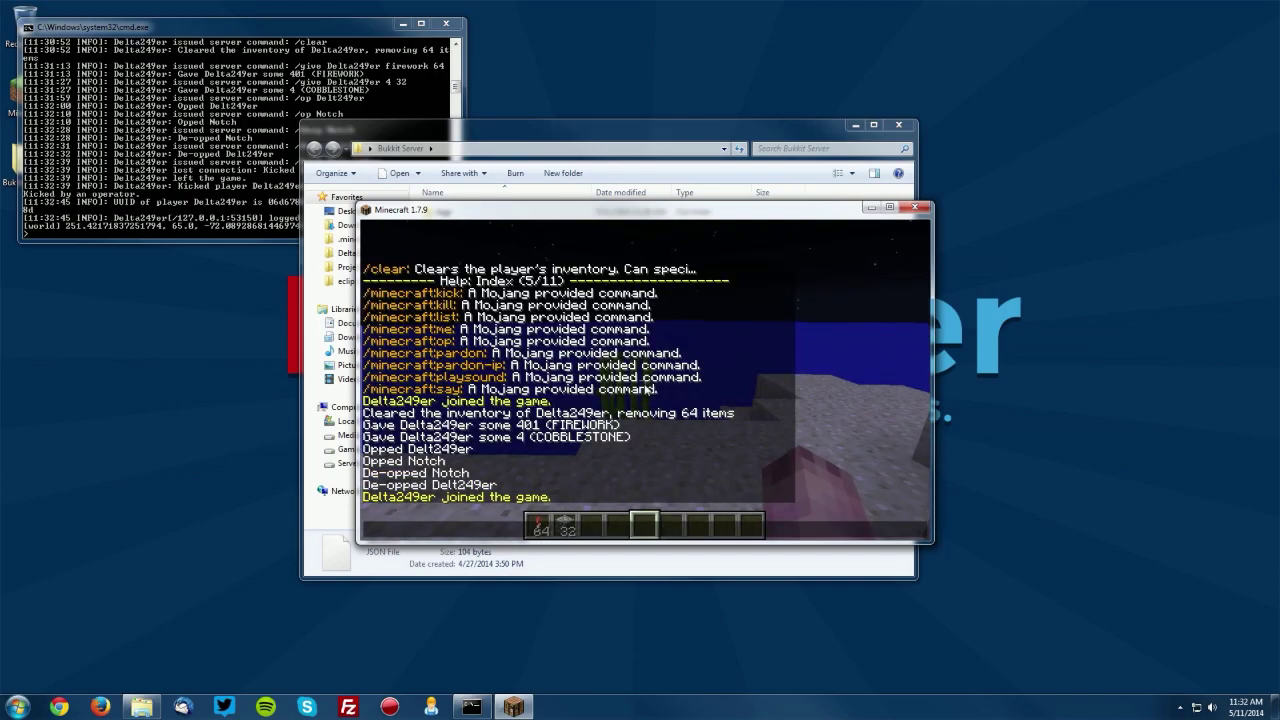
pyautogui.write('/kill')
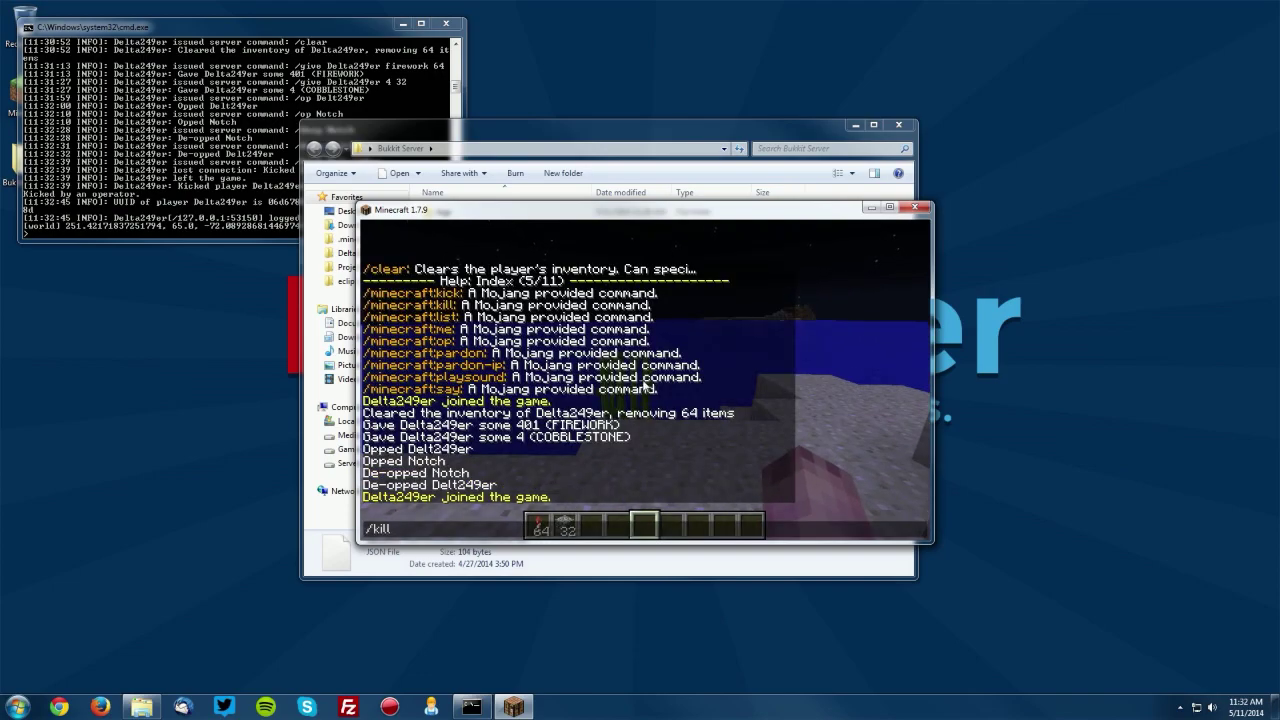
pyautogui.press('Return')
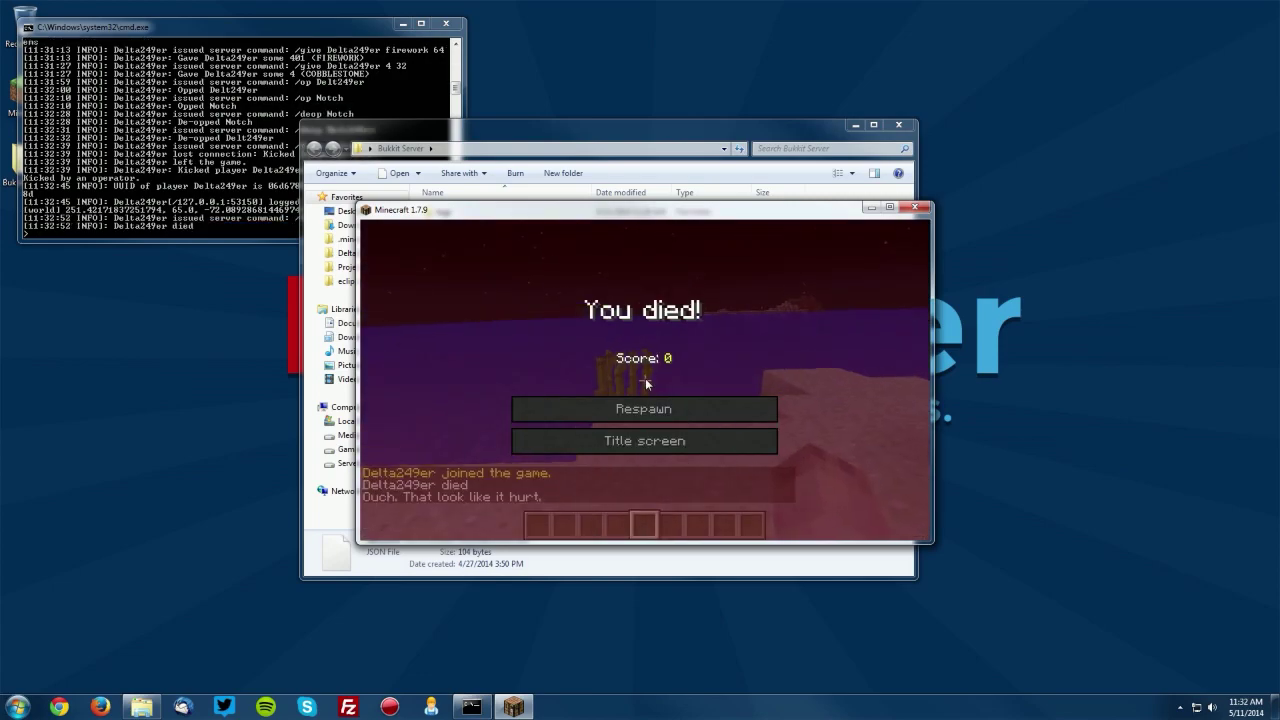
pyautogui.click(647, 411)
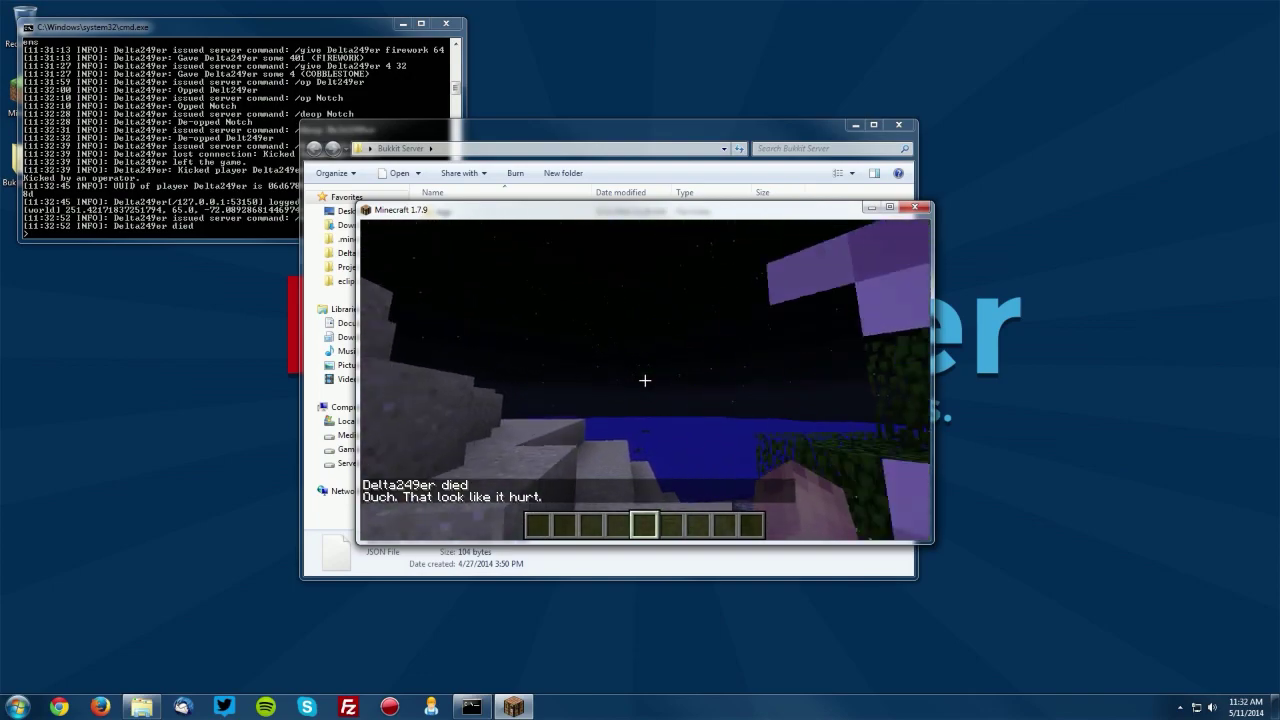
# List the players currently online on the server with the in-game command /list.
pyautogui.press('/')
pyautogui.write('lis')
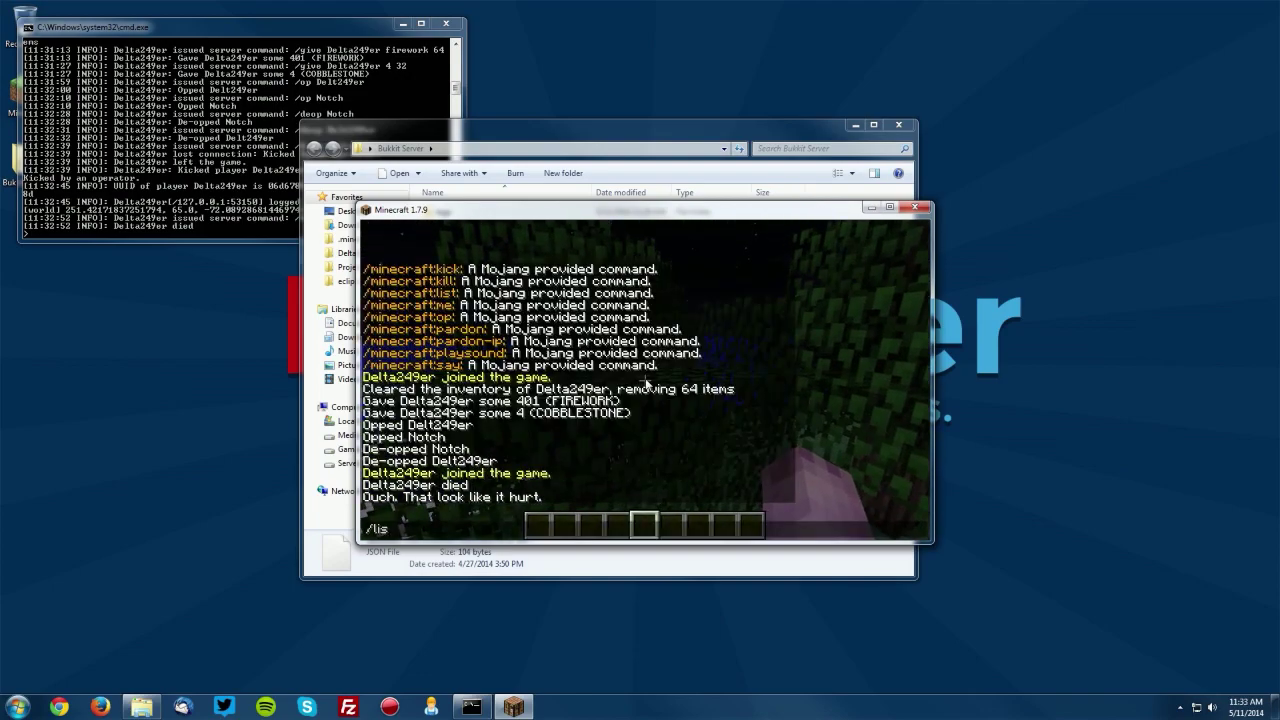
pyautogui.write('t')
pyautogui.press('Return')
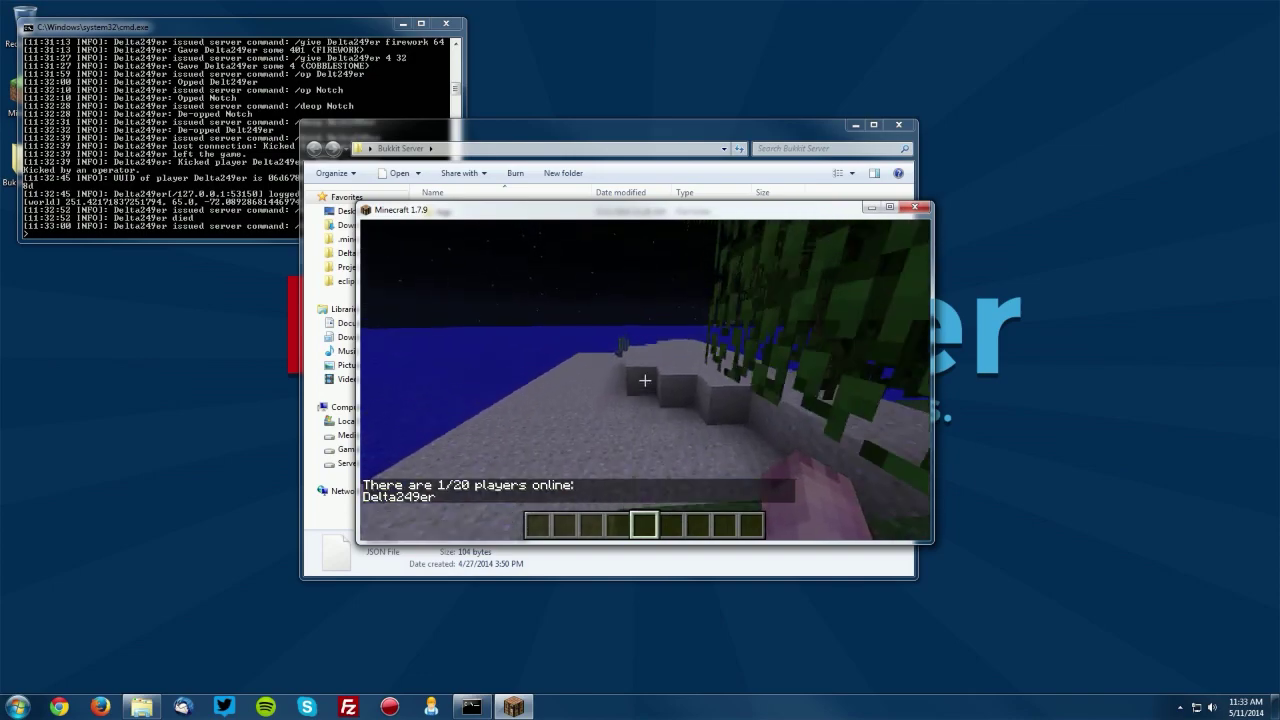
pyautogui.press('t')
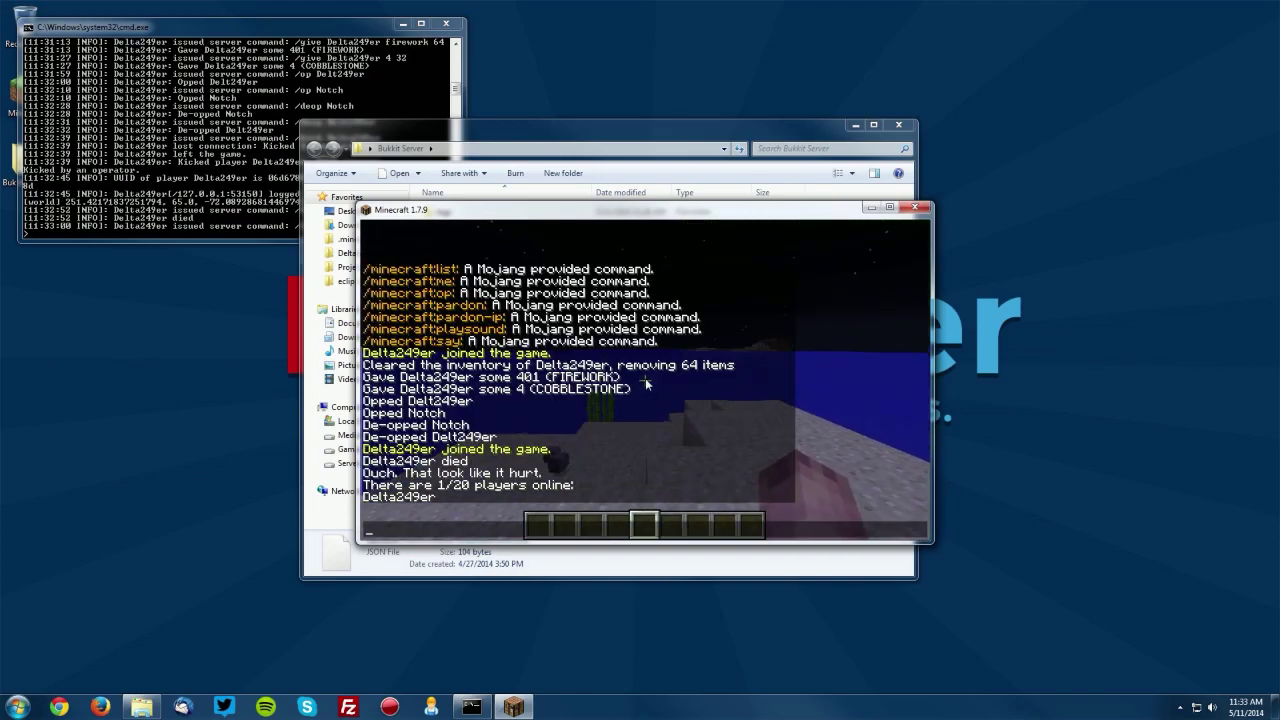
pyautogui.press('Escape')
pyautogui.press('Tab')
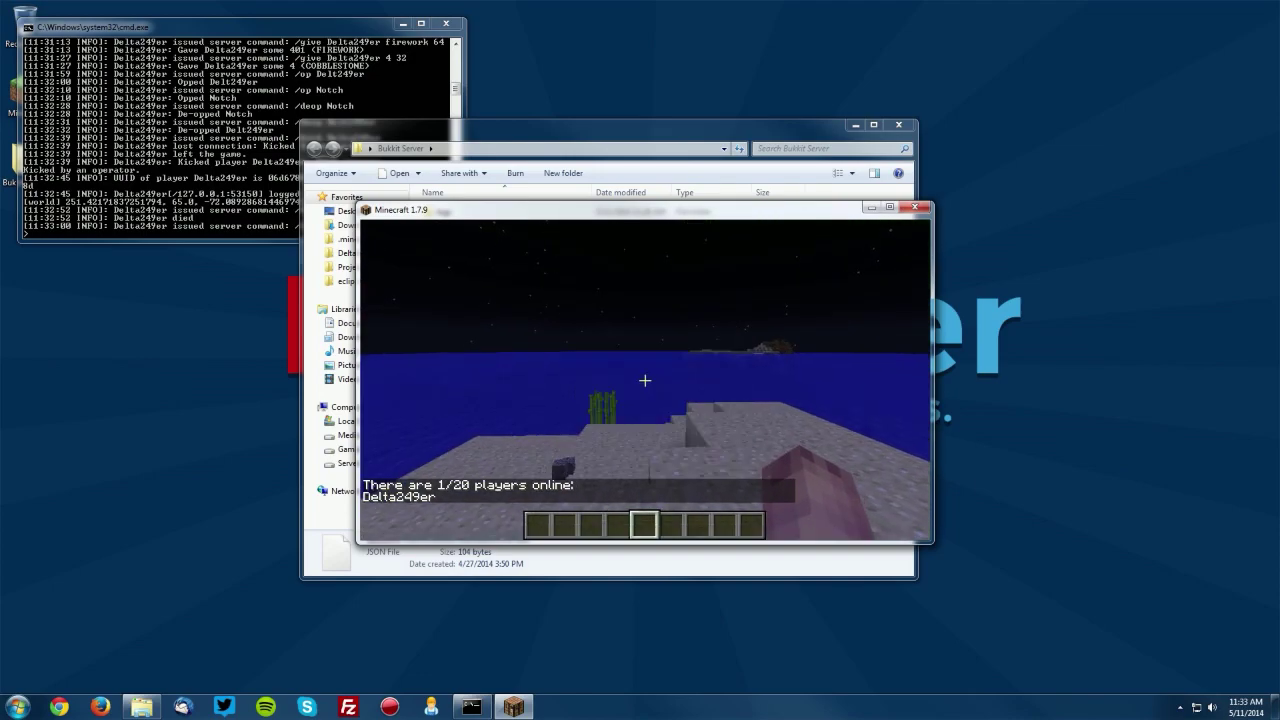
# Broadcast the message Hello! to all players with the in-game command /say Hello!
pyautogui.press('t')
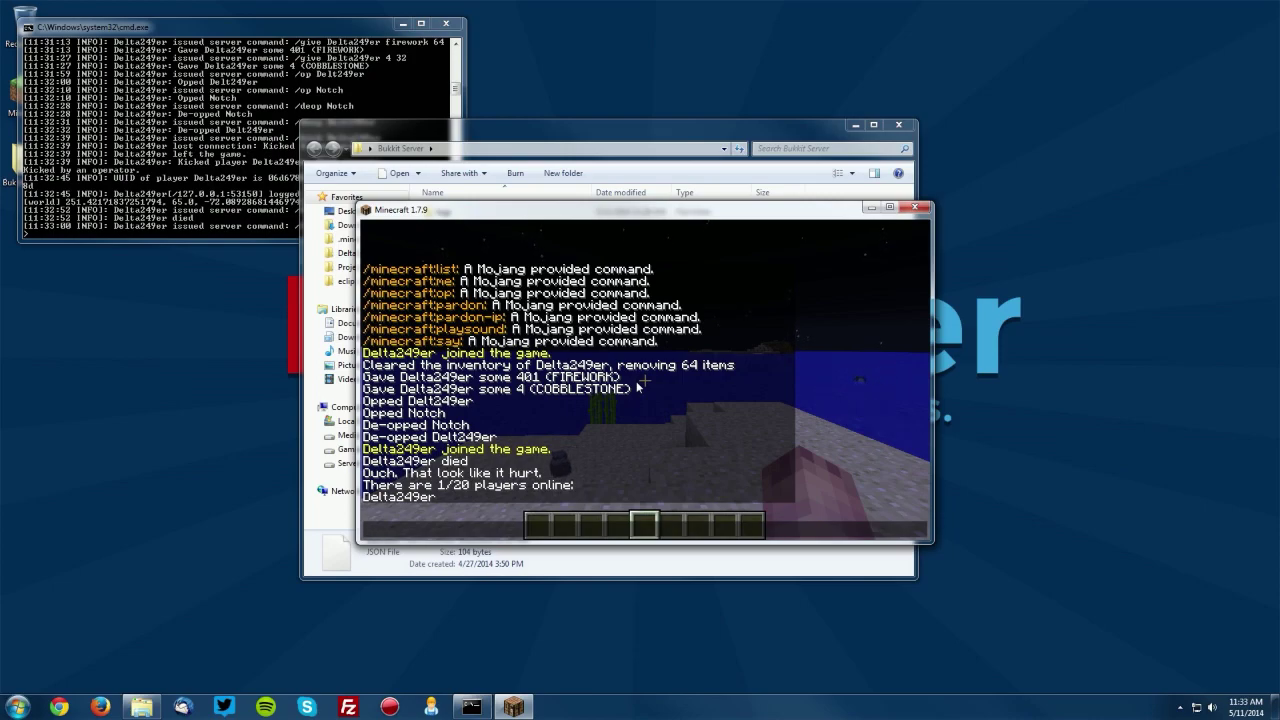
pyautogui.write('say Hello!')
pyautogui.press('Return')
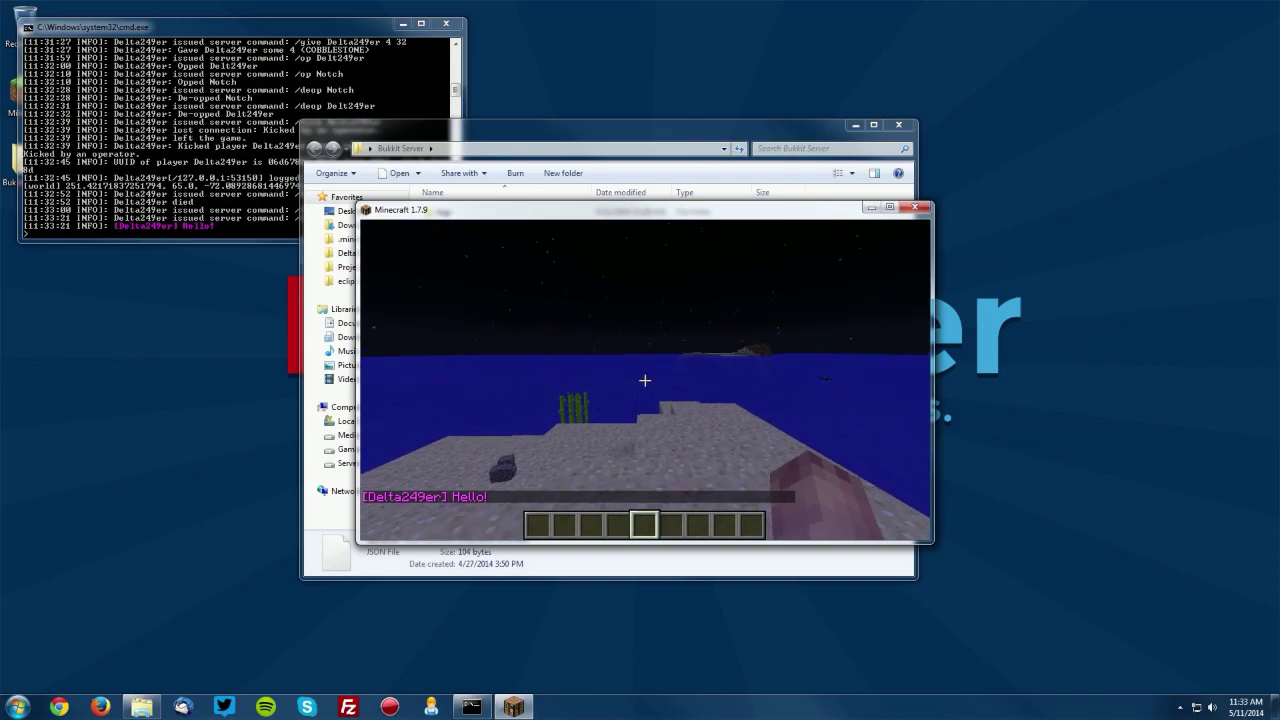
pyautogui.press('a')
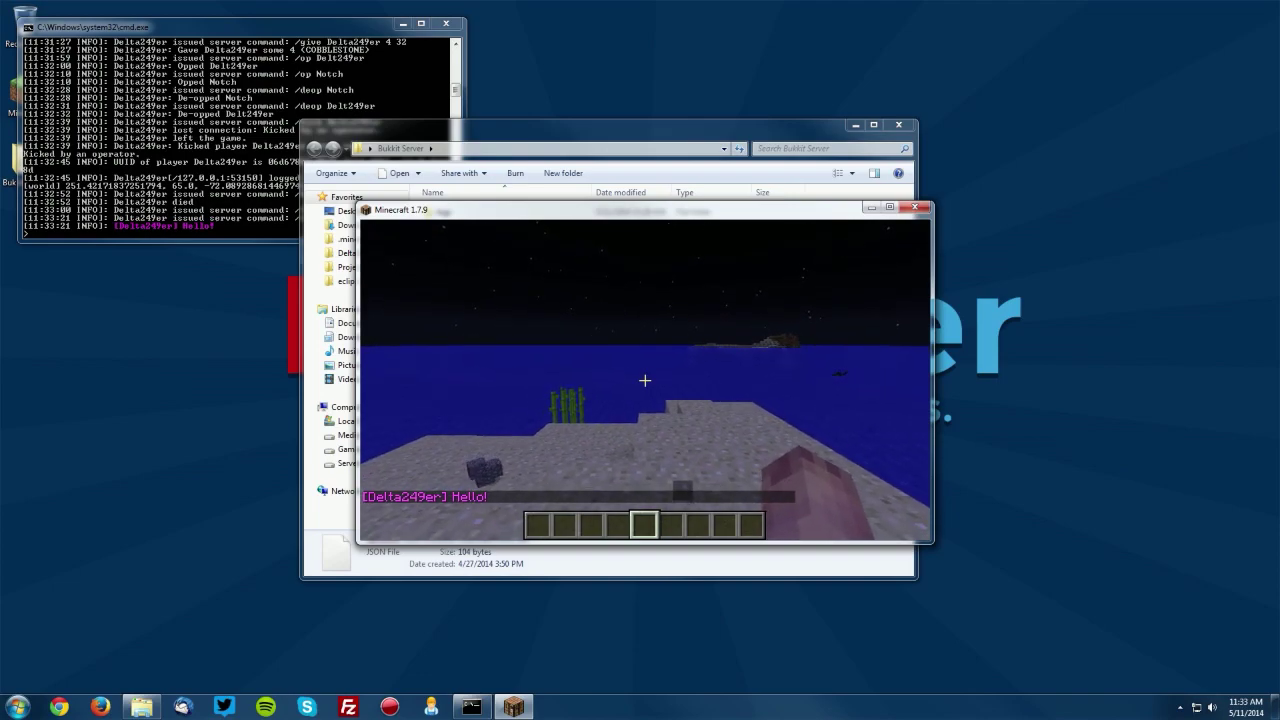
pyautogui.press('s')
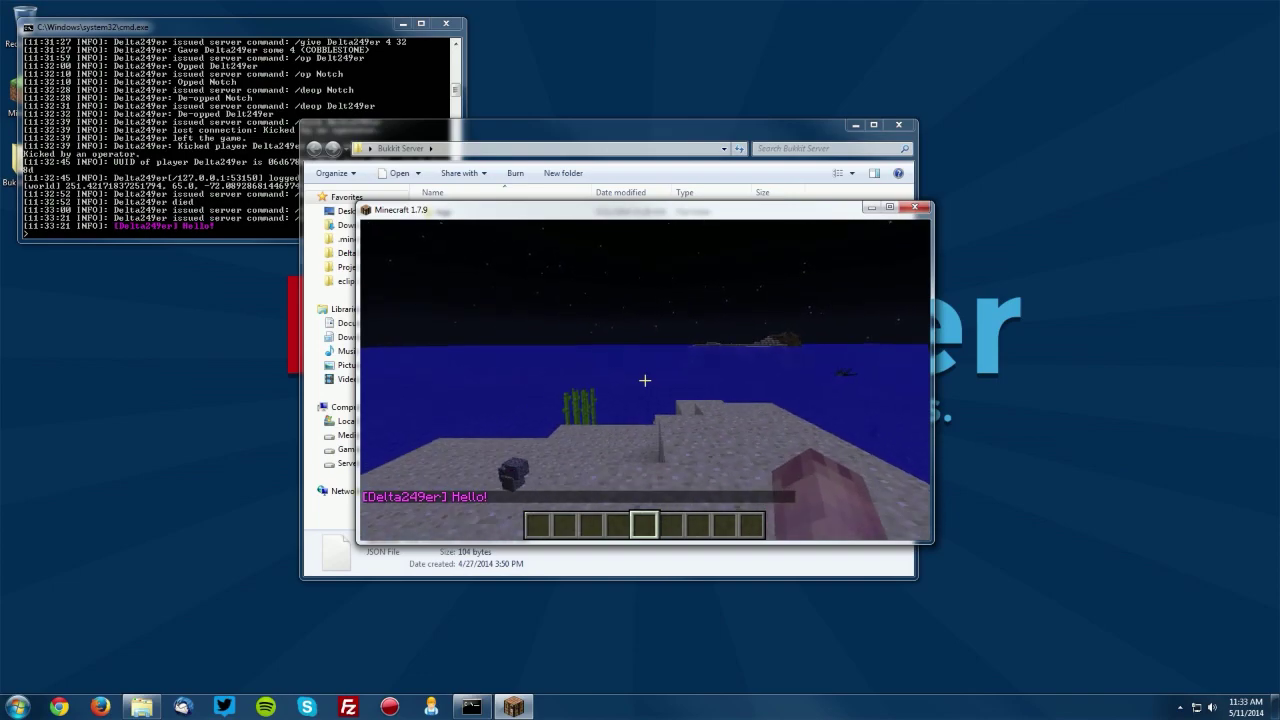
pyautogui.press('w')
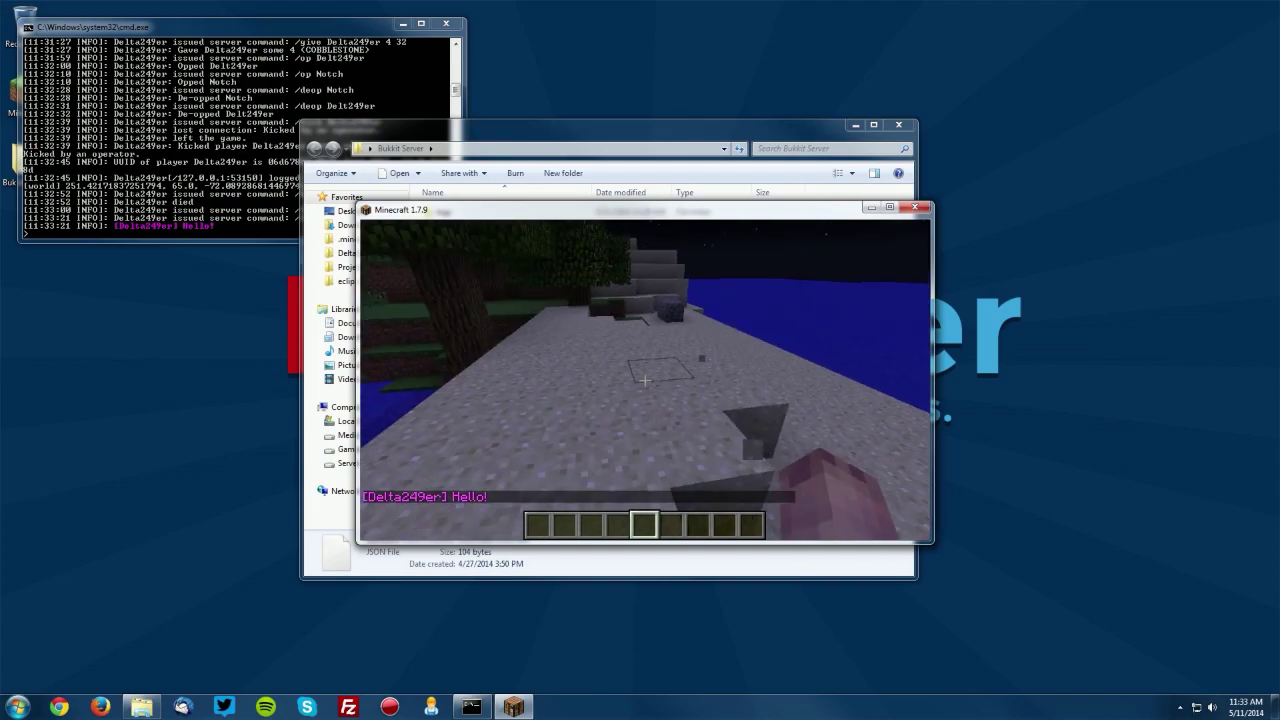
pyautogui.press('w')
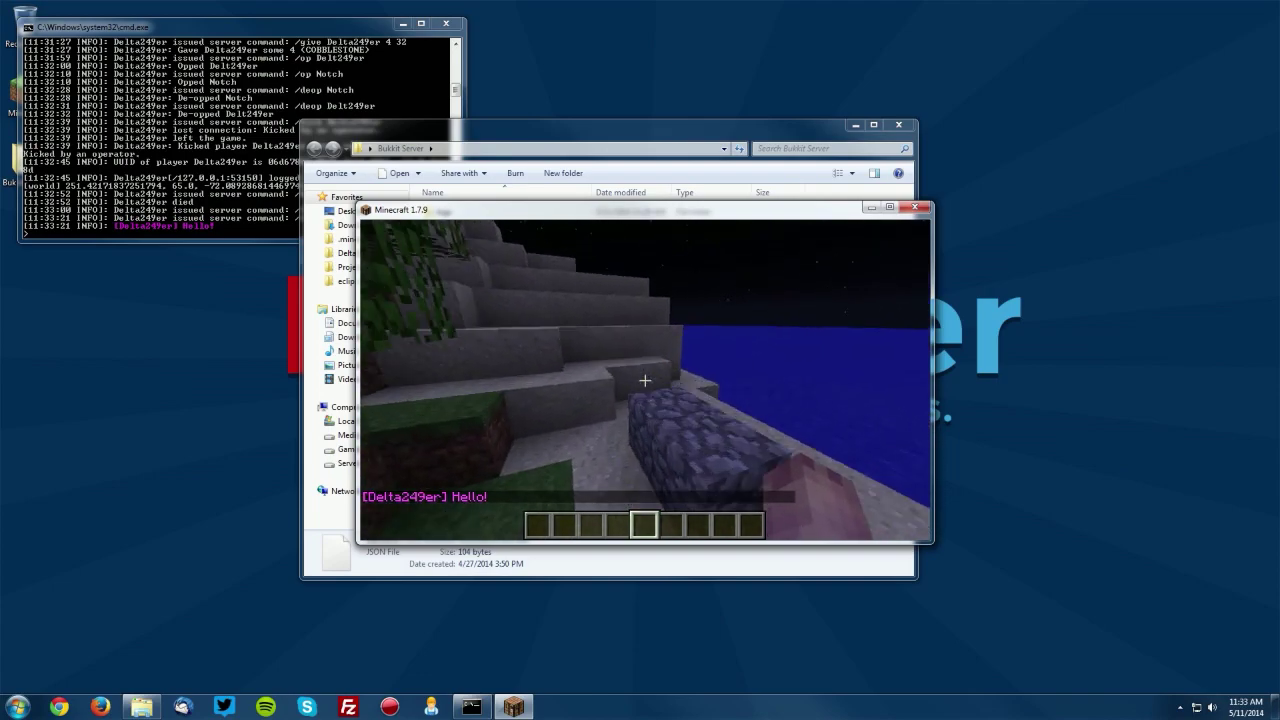
pyautogui.press('w')
# Force the server to save the world with the in-game command /save-all.
pyautogui.press('t')
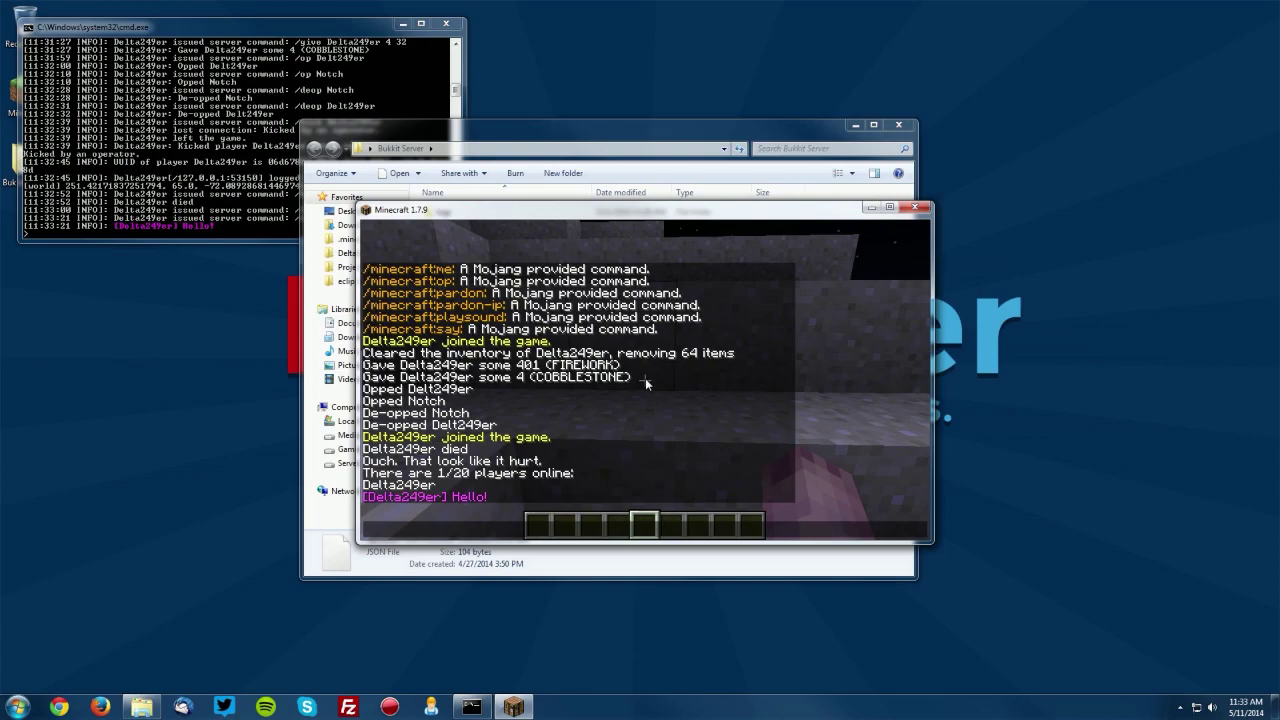
pyautogui.write('/save-all')
pyautogui.press('Return')
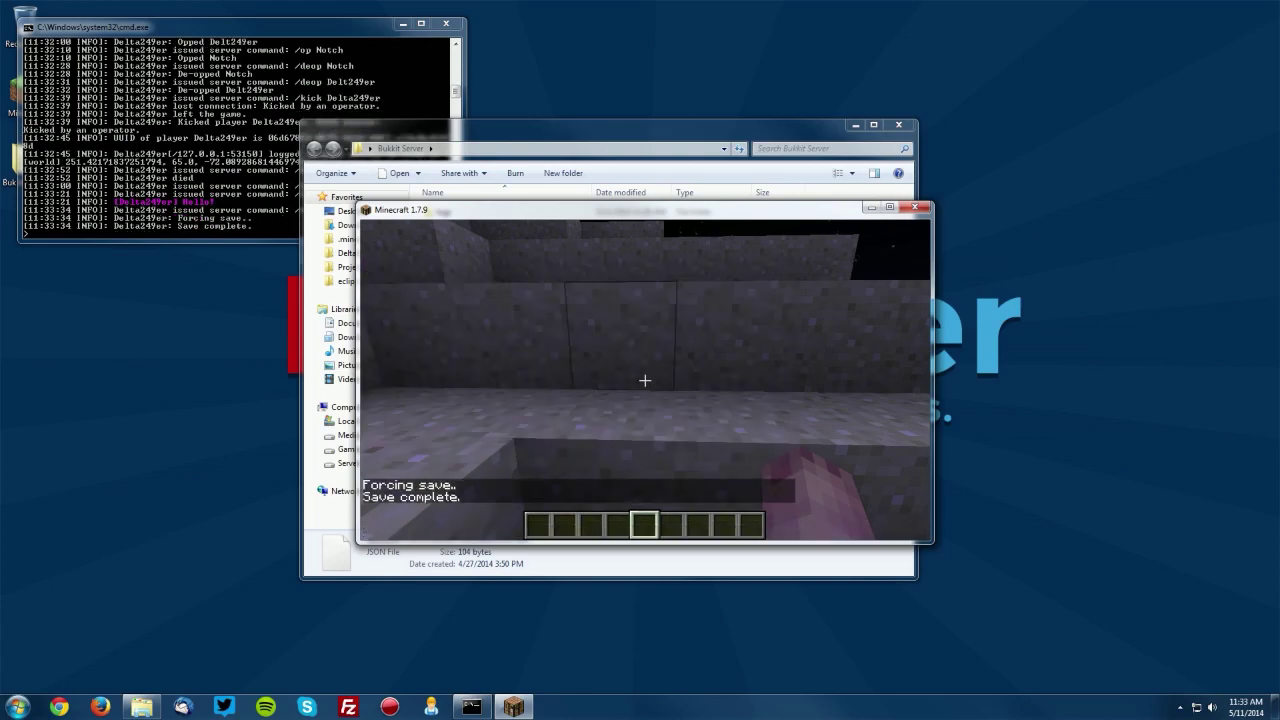
# Disable automatic level saving with /save-off and re-enable it with /save-on.
pyautogui.press('t')
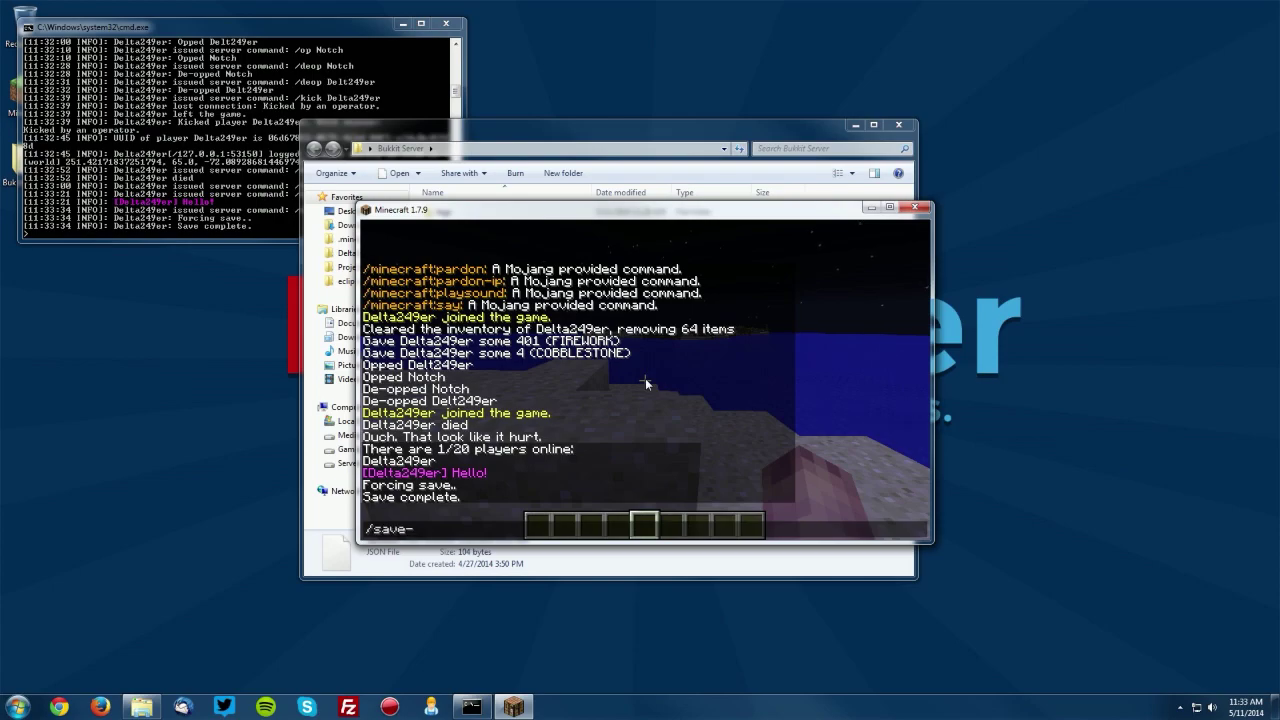
pyautogui.write('/save-off')
pyautogui.press('Return')
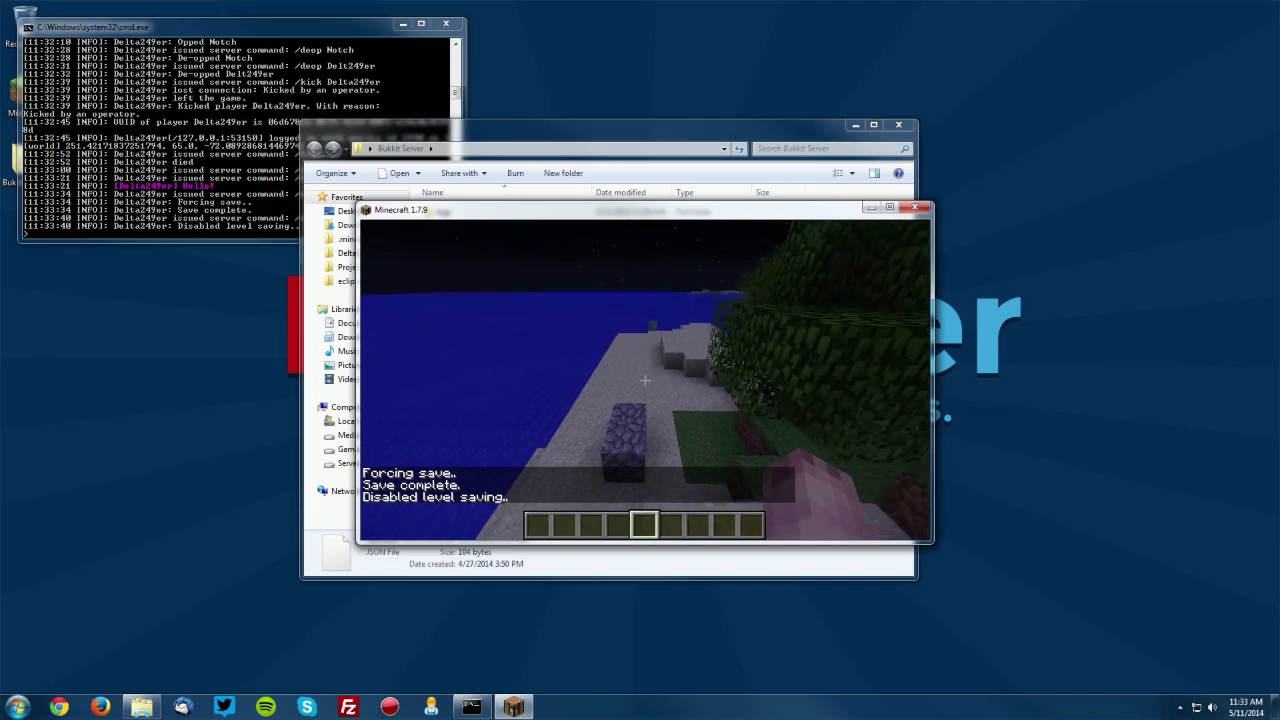
pyautogui.write('t/save-on')
pyautogui.press('Return')
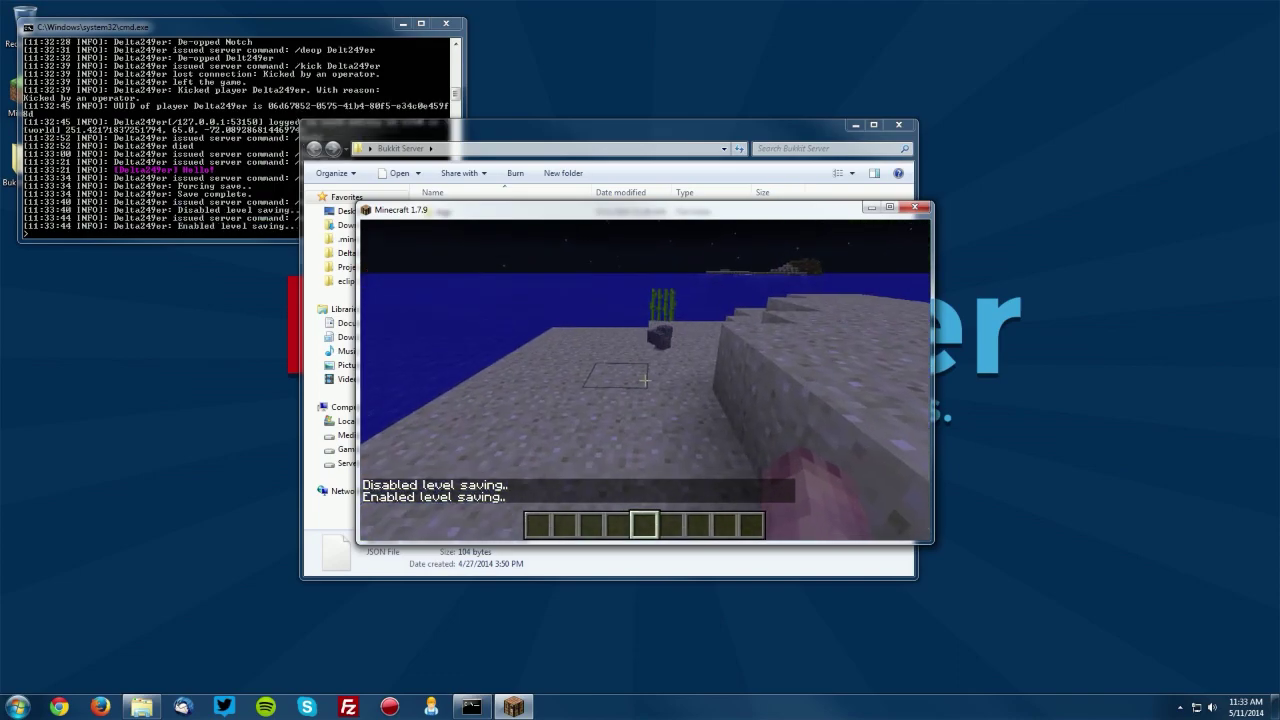
# Teleport your own character to the player Delta249er with /tp Delta249er.
pyautogui.press('t')
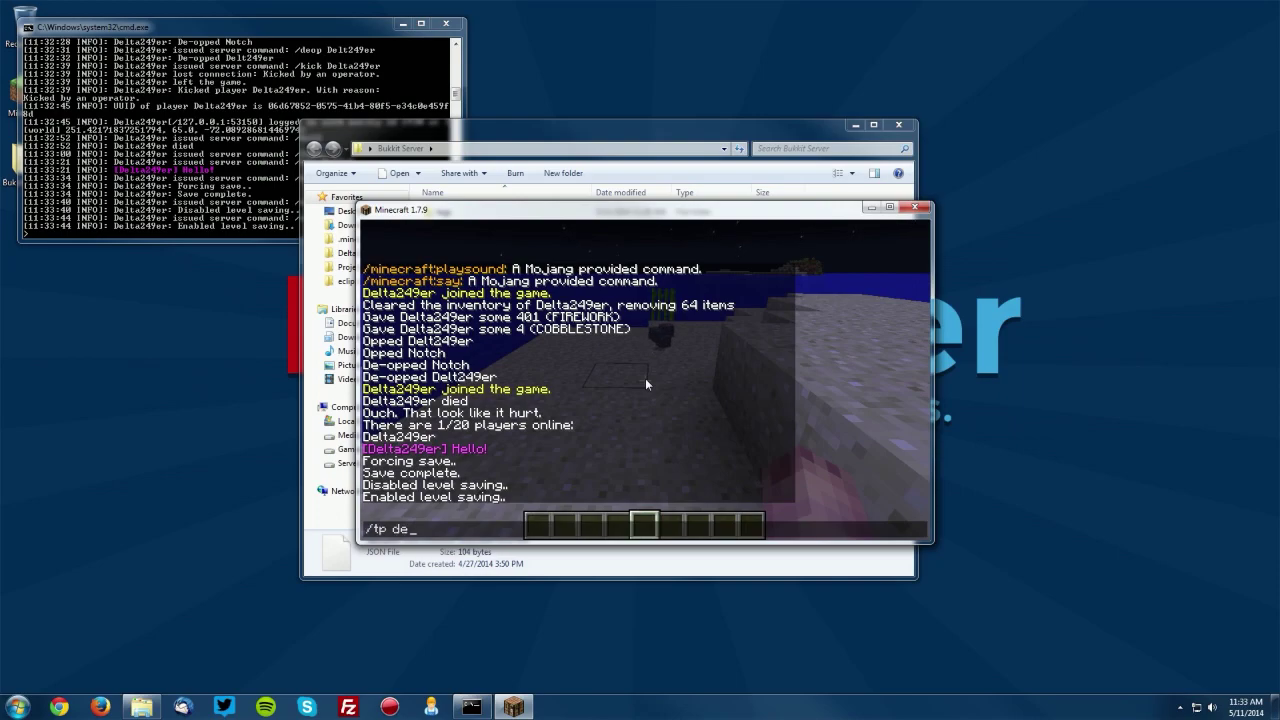
pyautogui.write('/tp de')
pyautogui.press('Tab')
pyautogui.press('Return')
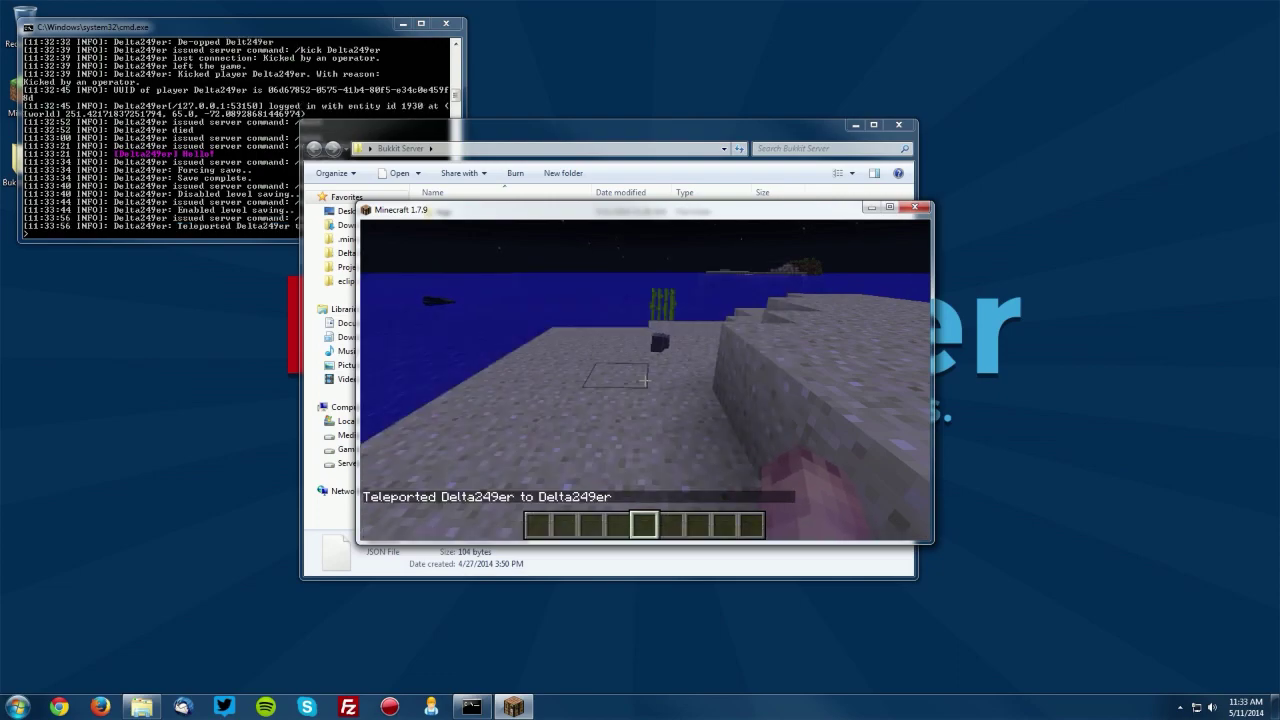
pyautogui.press('t')
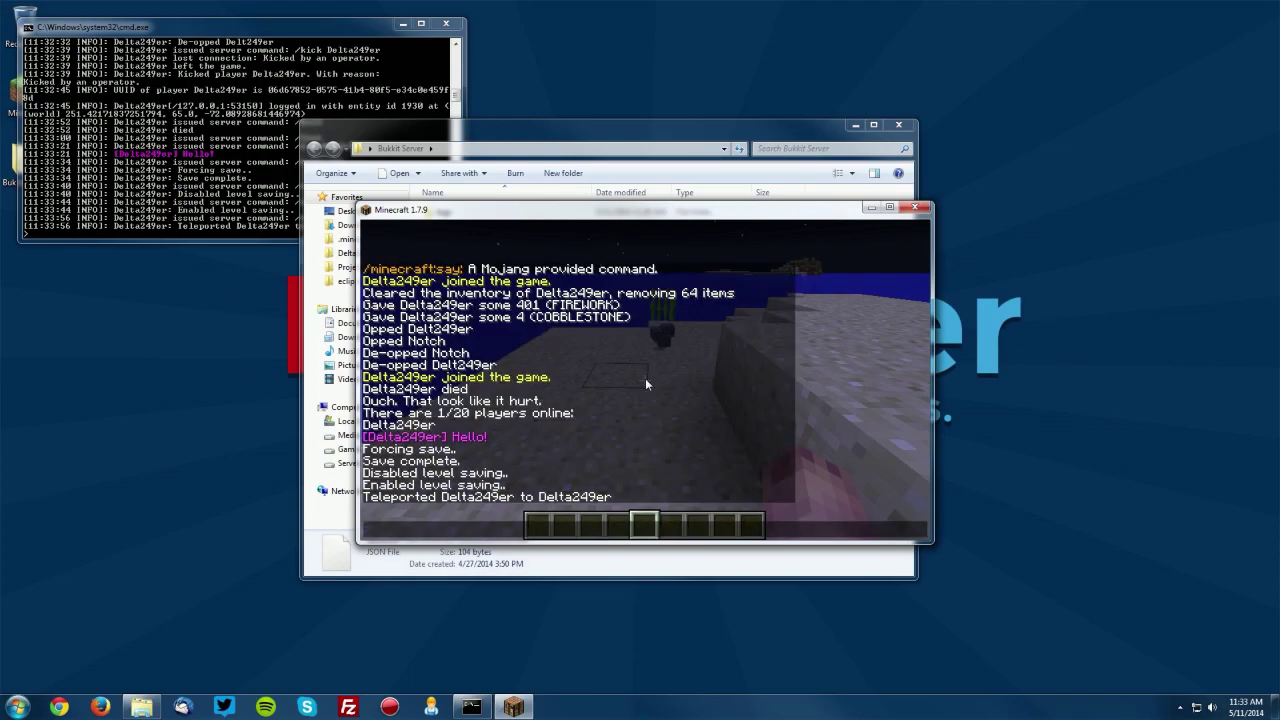
pyautogui.press('Up')
pyautogui.press('BackSpace')
pyautogui.press('BackSpace')
pyautogui.press('BackSpace')
pyautogui.press('BackSpace')
pyautogui.press('BackSpace')
pyautogui.press('BackSpace')
pyautogui.press('BackSpace')
pyautogui.press('BackSpace')
pyautogui.write('a')
pyautogui.write('249er')
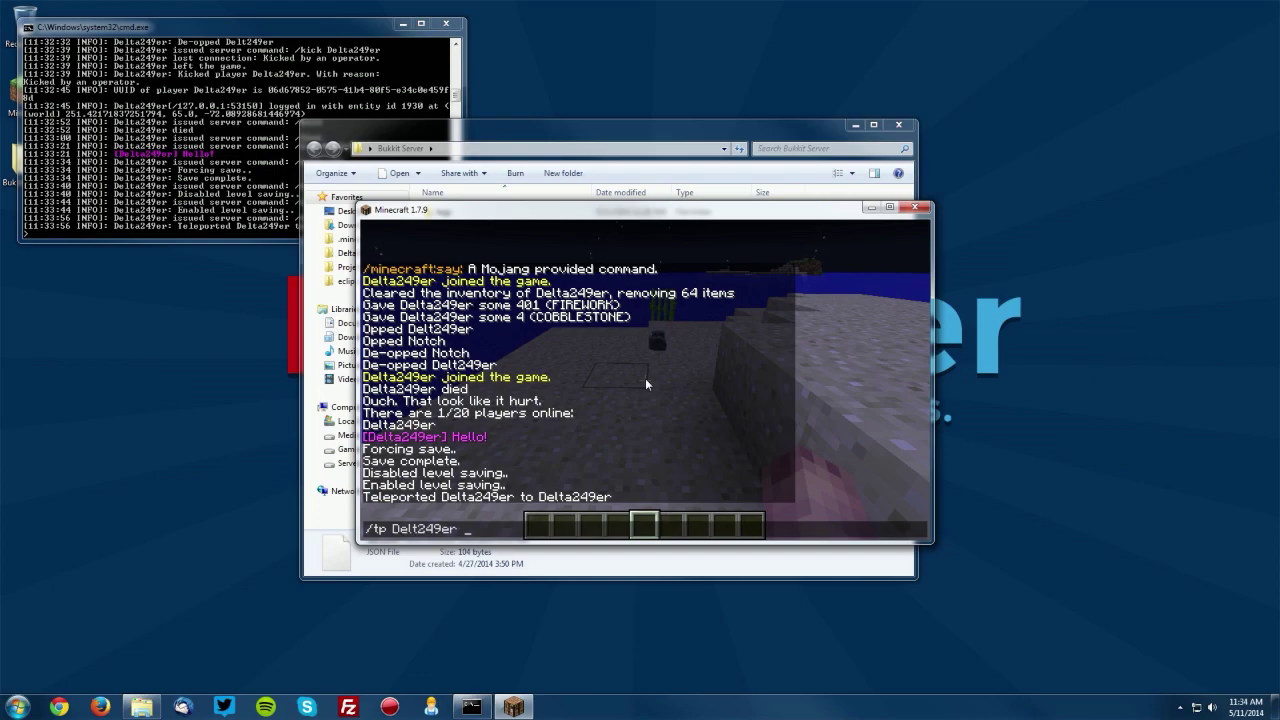
pyautogui.write(' Delta249er')
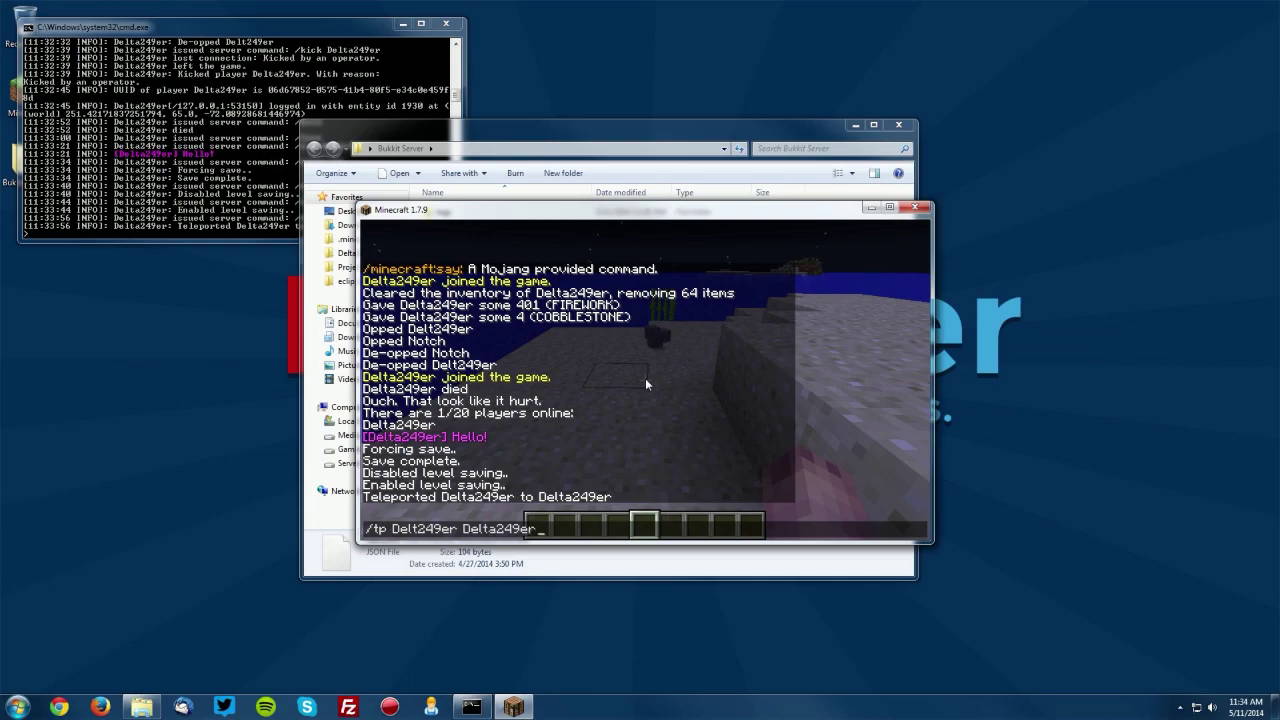
pyautogui.press('Return')
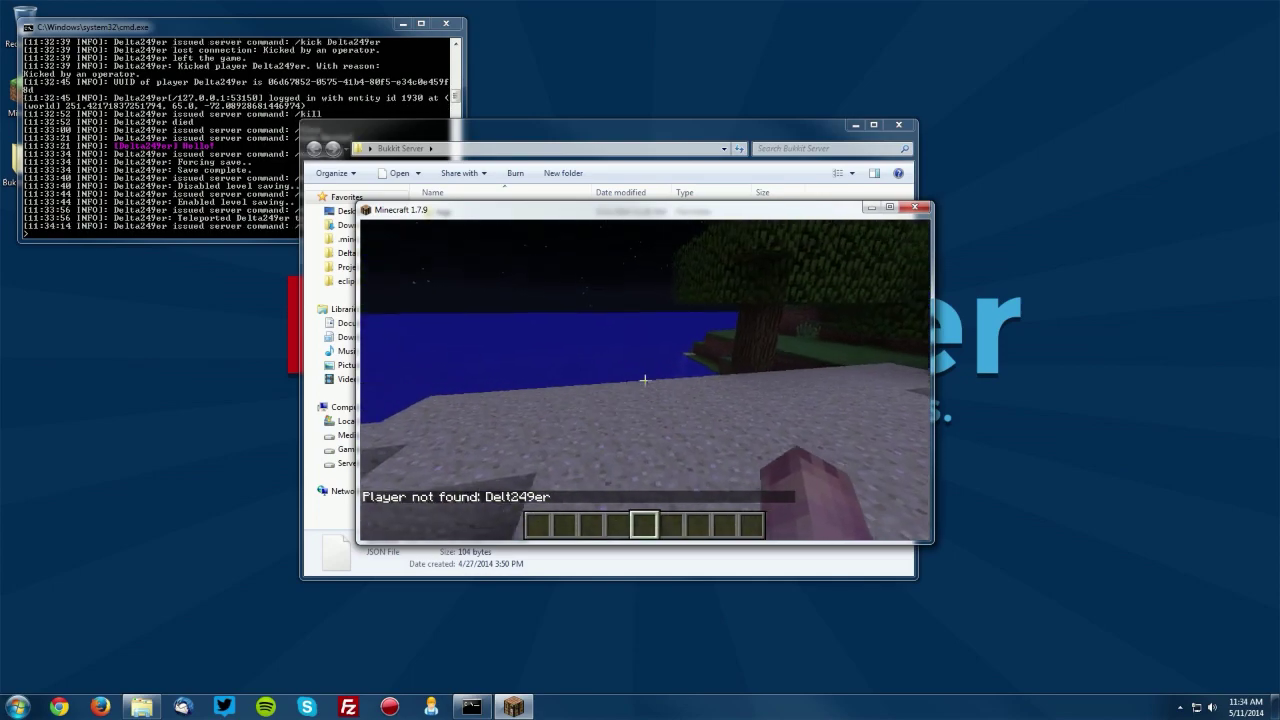
# Change the weather to rain with /weather rain and return it to clear skies with /weather clear.
pyautogui.press('w')
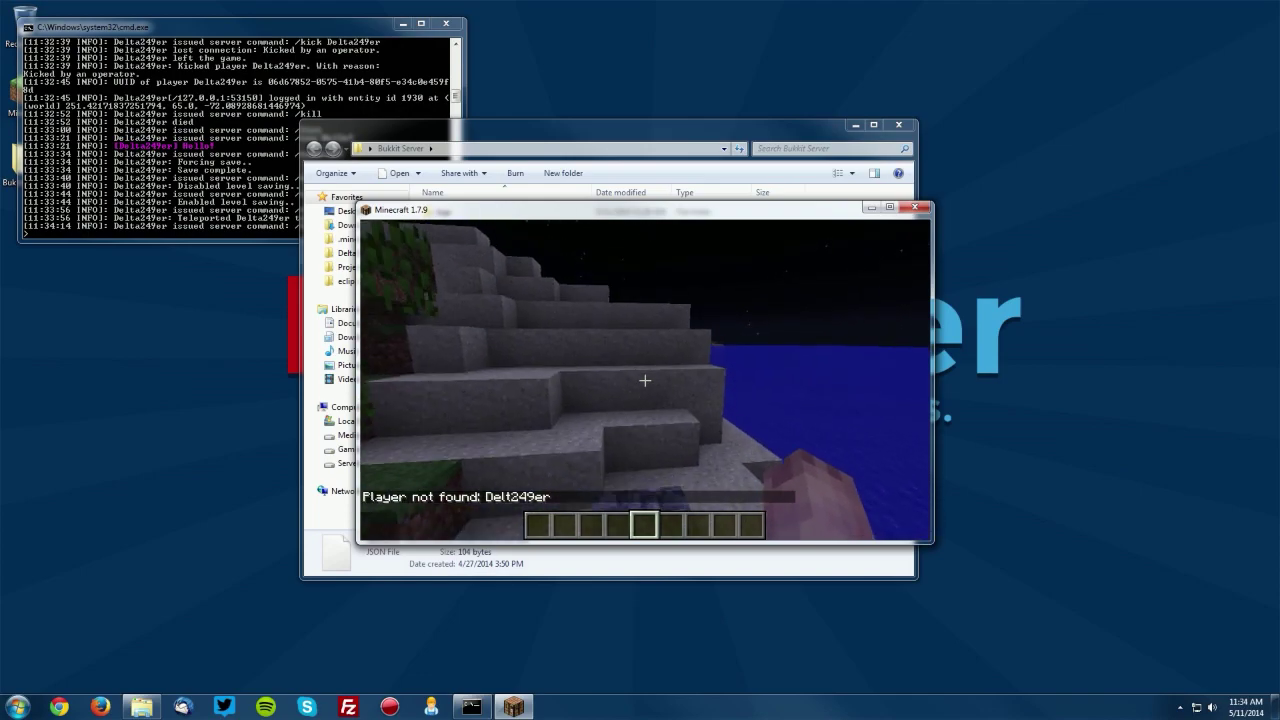
pyautogui.press('t')
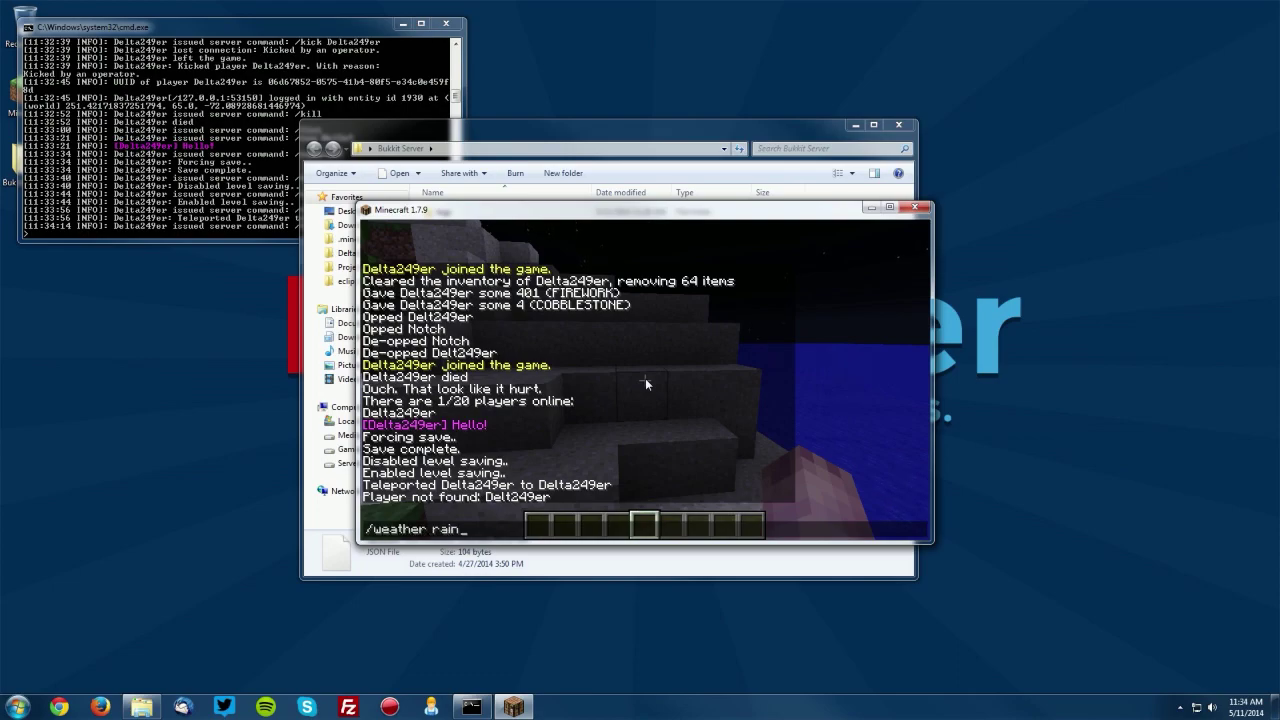
pyautogui.press('Return')
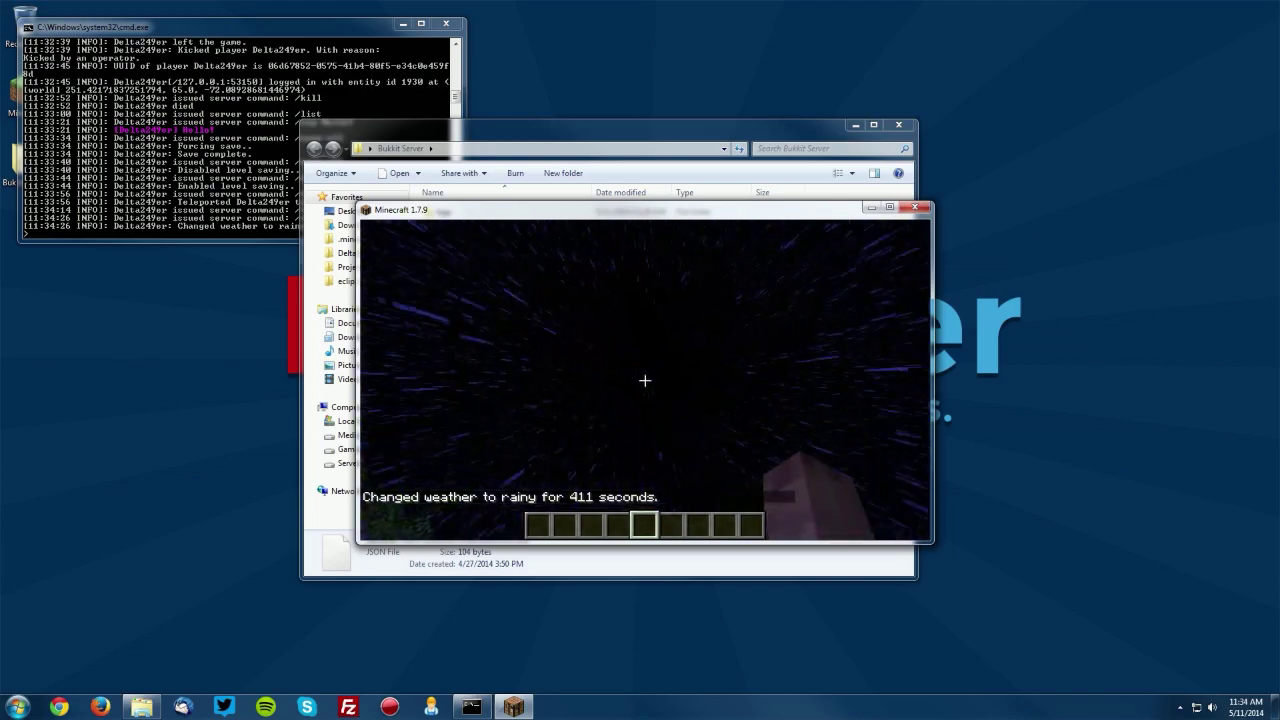
pyautogui.press('t')
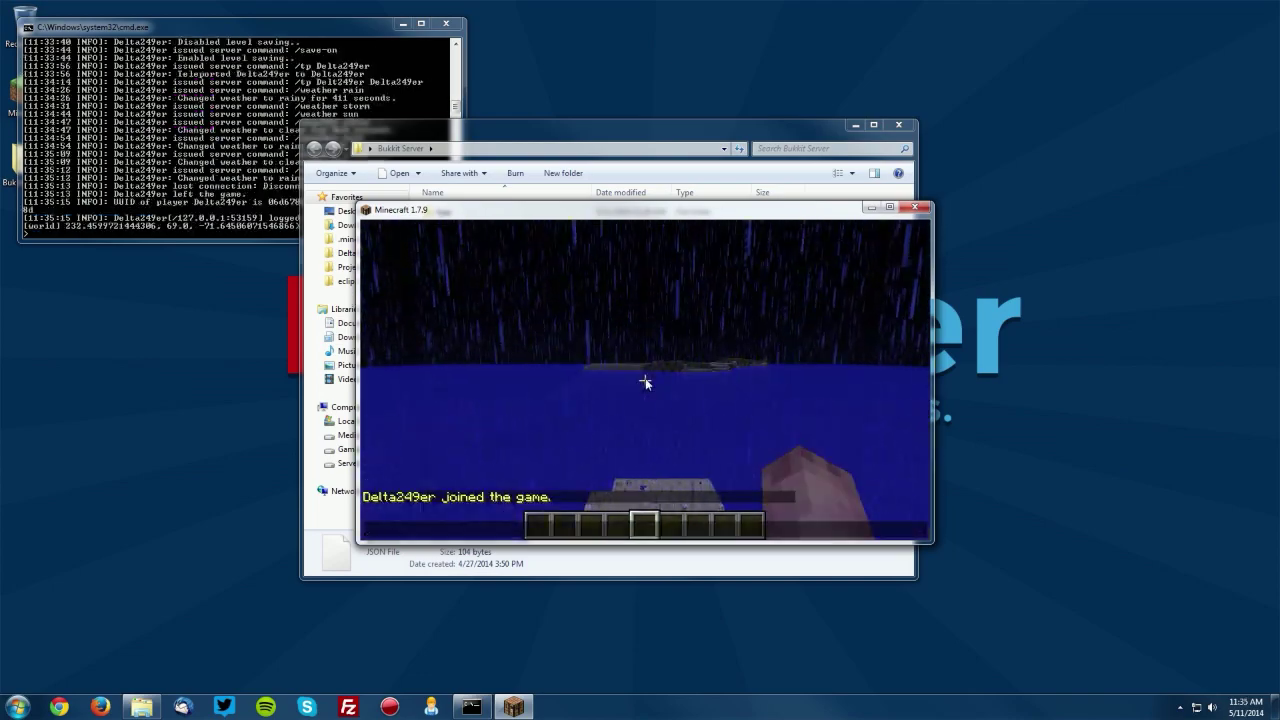
pyautogui.write('/weather clea')
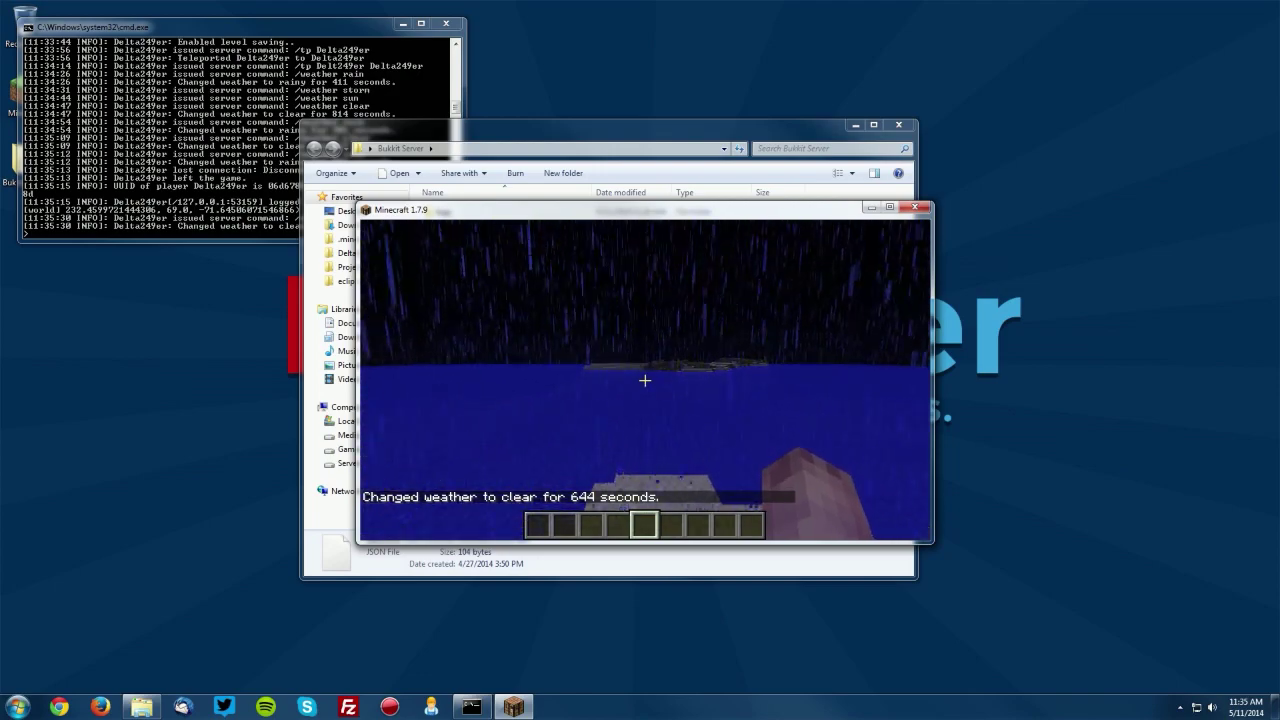
# Set the world time to 6000 with the in-game command /time set 6000.
pyautogui.press('/')
pyautogui.write('time se')
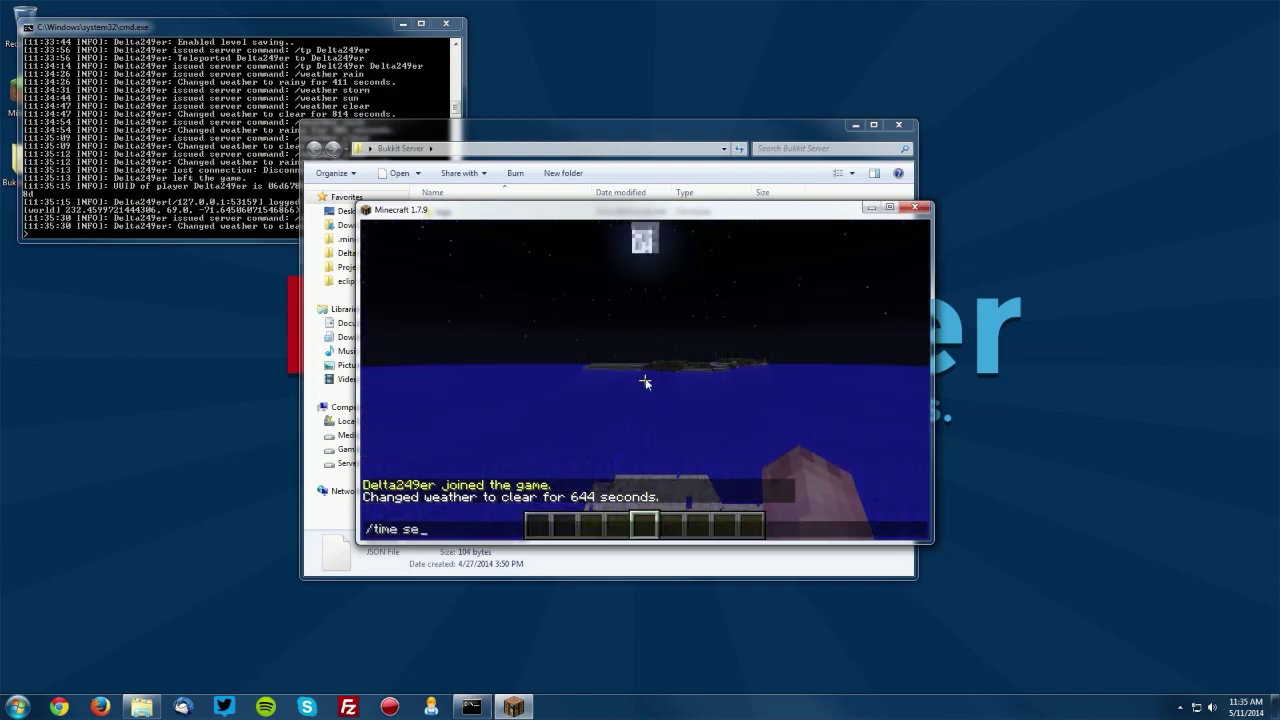
pyautogui.write('t')
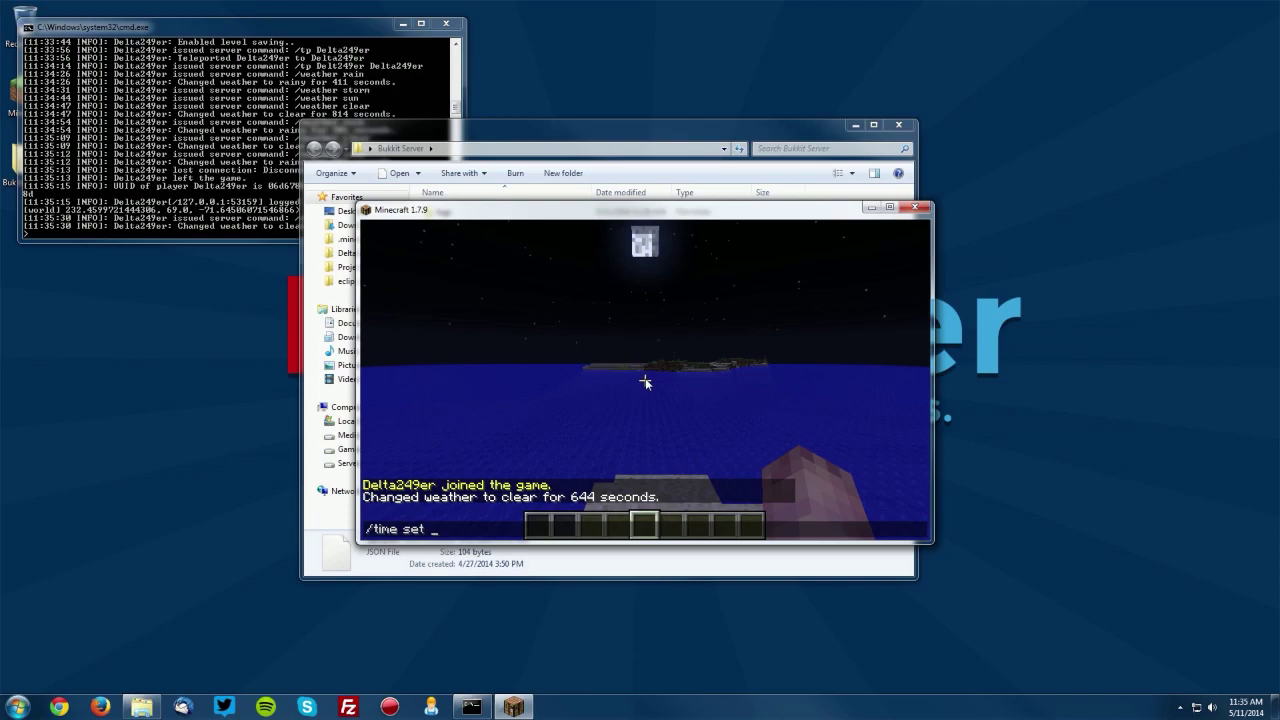
pyautogui.write(' 6000')
pyautogui.press('Return')
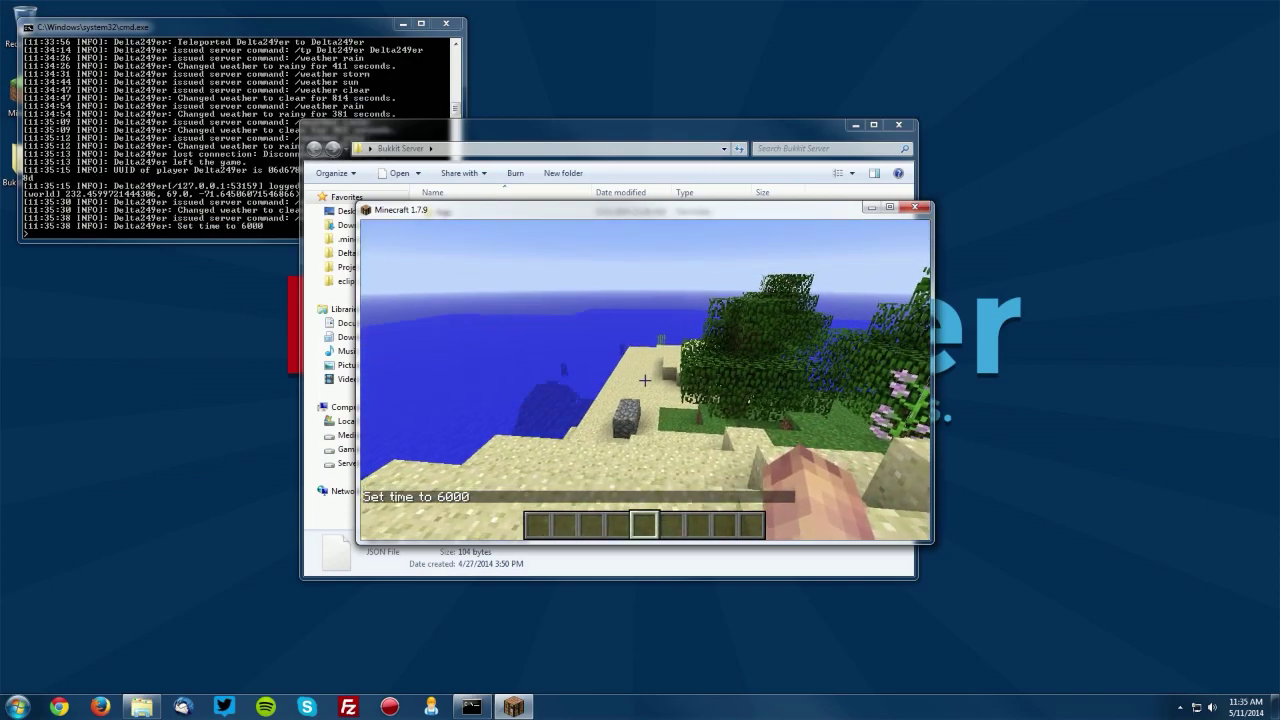
# Advance the world time by 20000 with the in-game command /time add 20000.
pyautogui.press('/')
pyautogui.write('t')
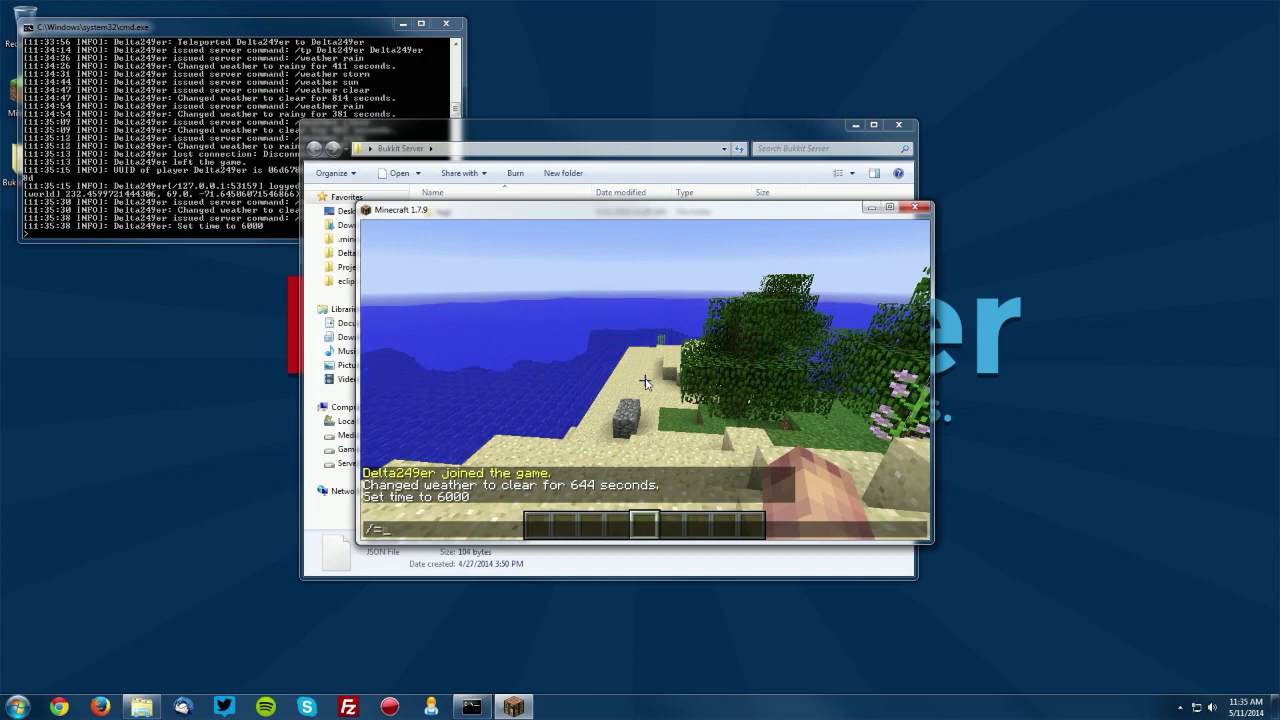
pyautogui.write('ime ad')
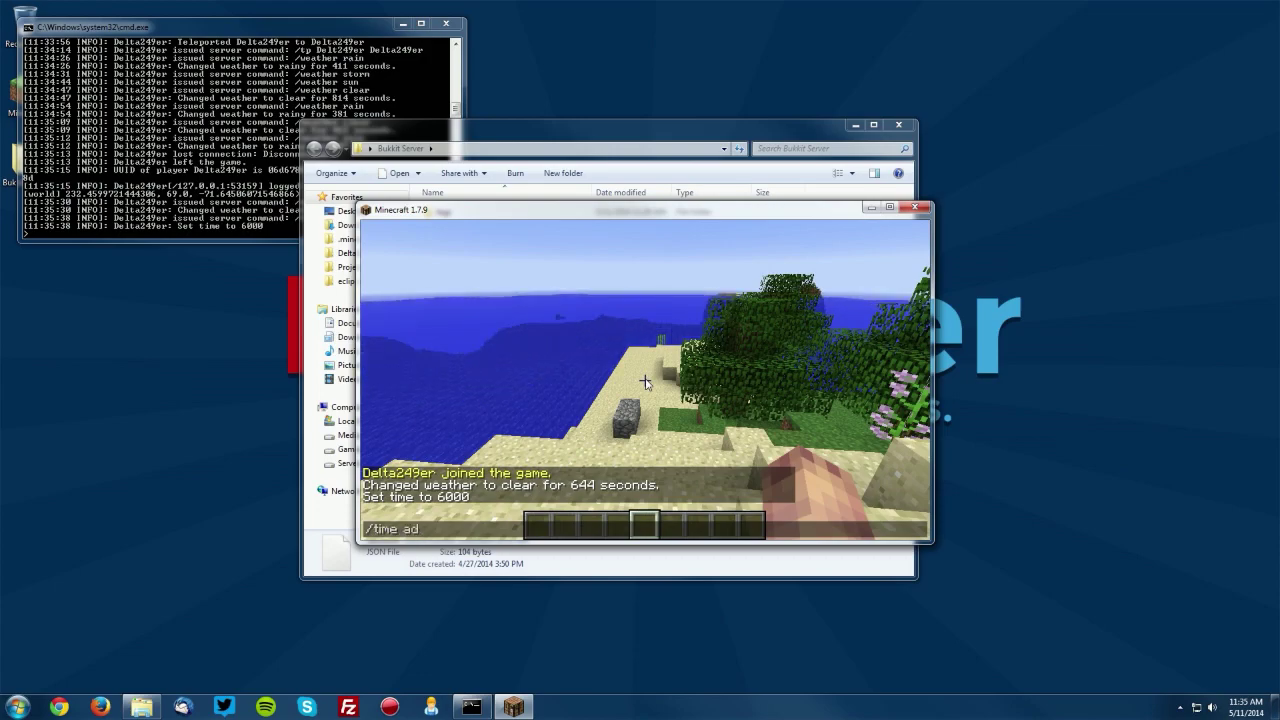
pyautogui.write('d 20000')
pyautogui.press('Return')
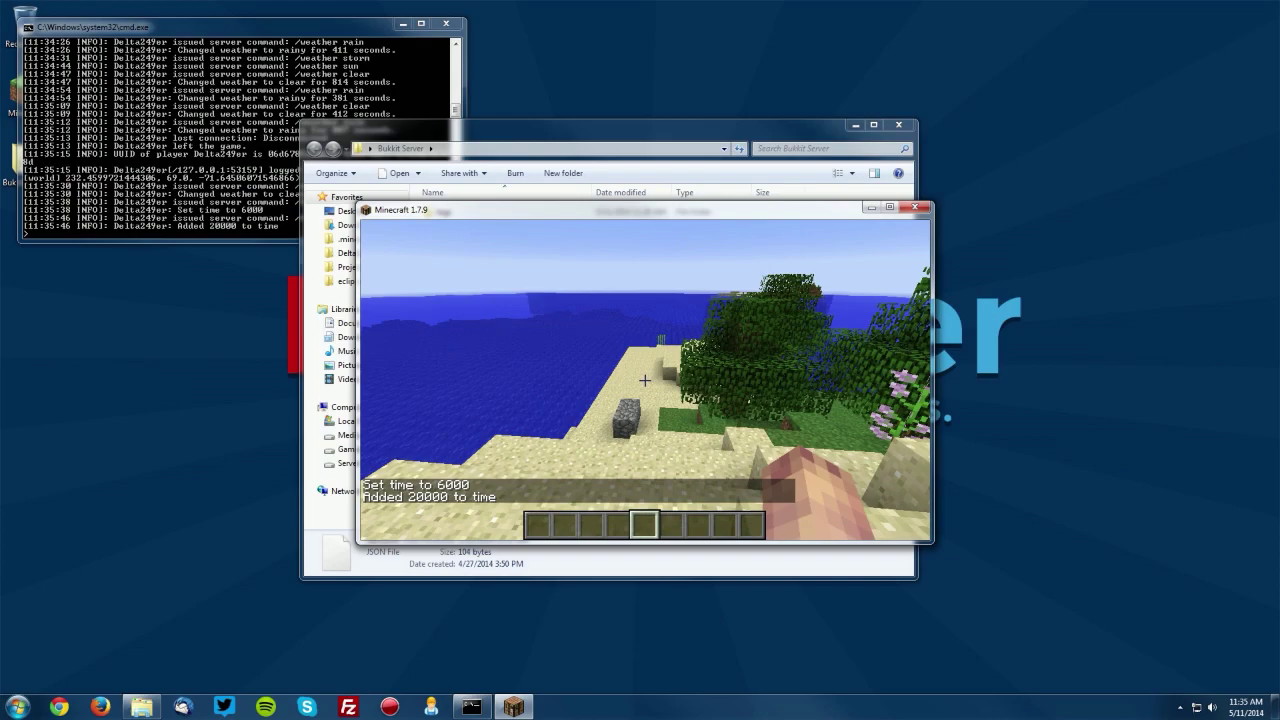
# Reuse the last time command with a different amount to advance the world time with /time add 12000.
pyautogui.press('t')
pyautogui.press('Up')
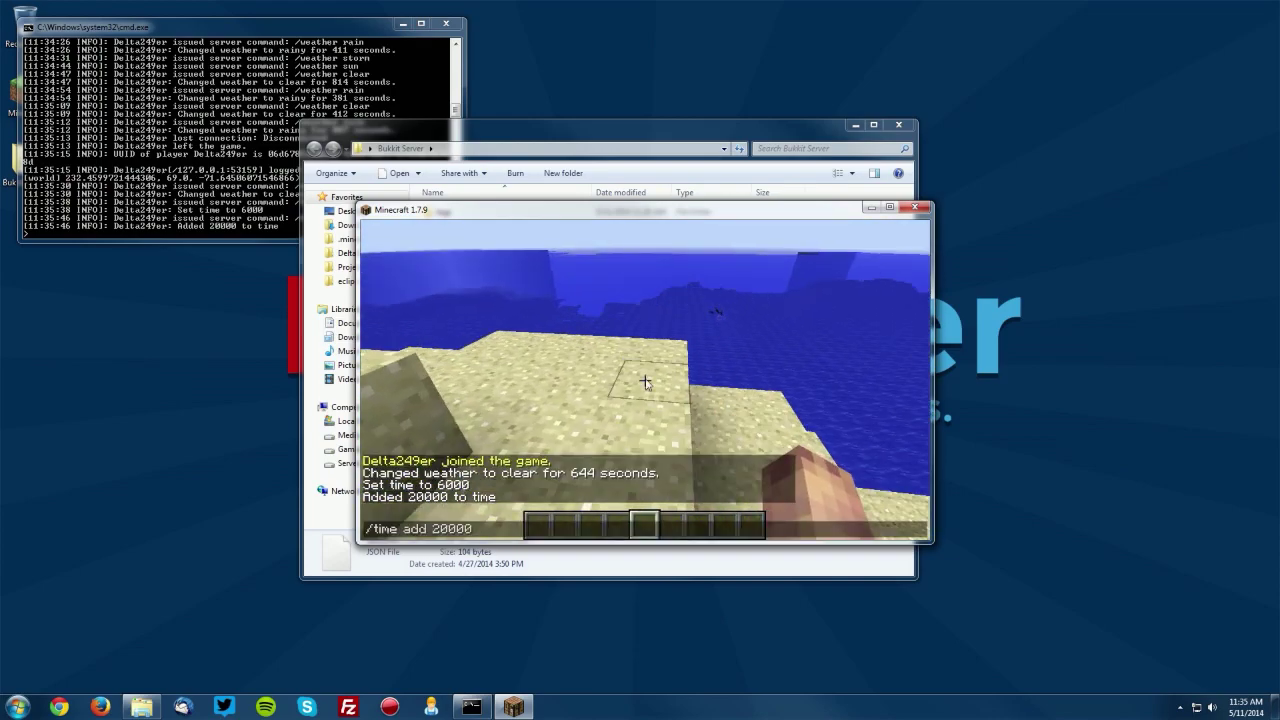
pyautogui.press('BackSpace')
pyautogui.press('BackSpace')
pyautogui.press('BackSpace')
pyautogui.press('BackSpace')
pyautogui.press('BackSpace')
pyautogui.write('15')
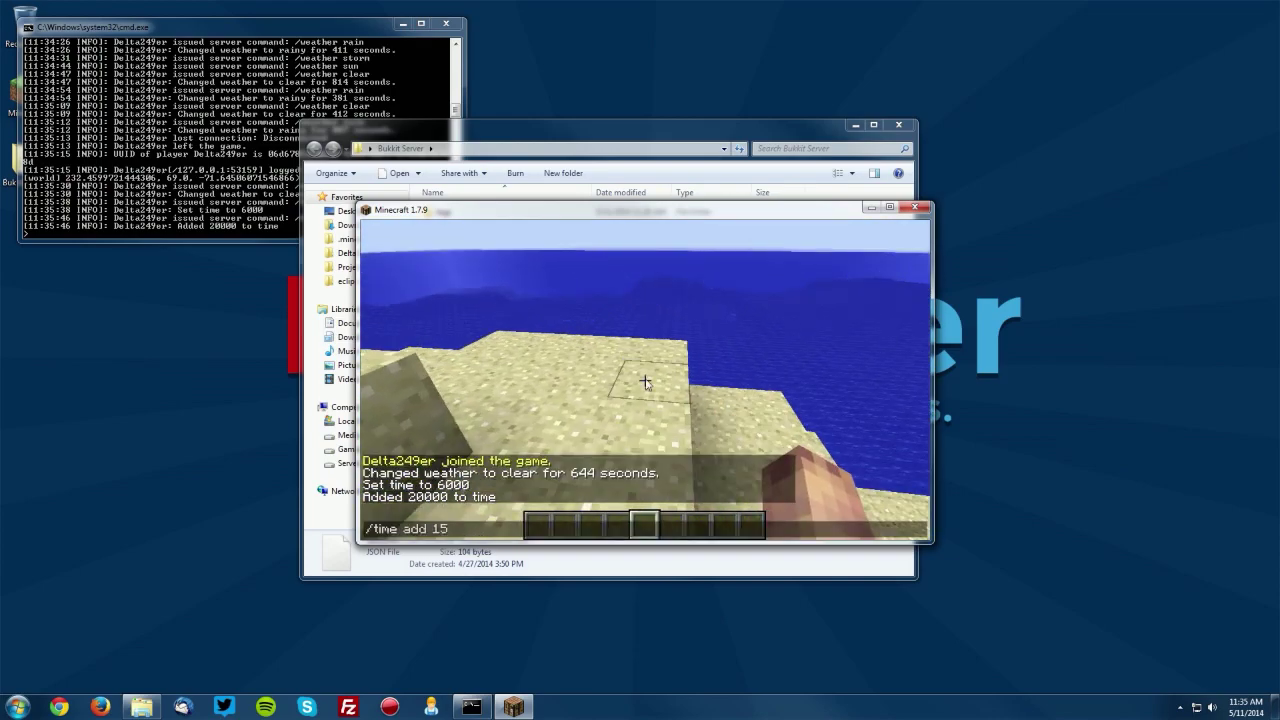
pyautogui.write('000')
pyautogui.press('Return')
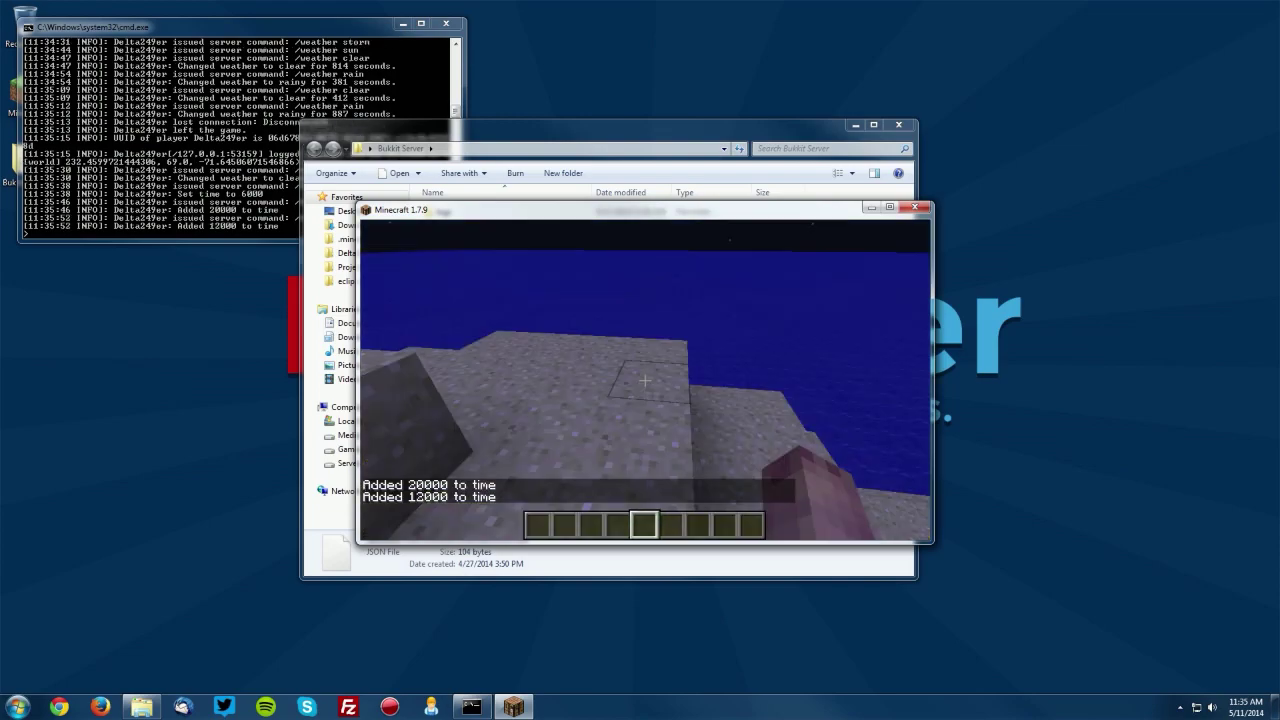
# Turn the server whitelist on with /whitelist on and back off with /whitelist off.
pyautogui.press('a')
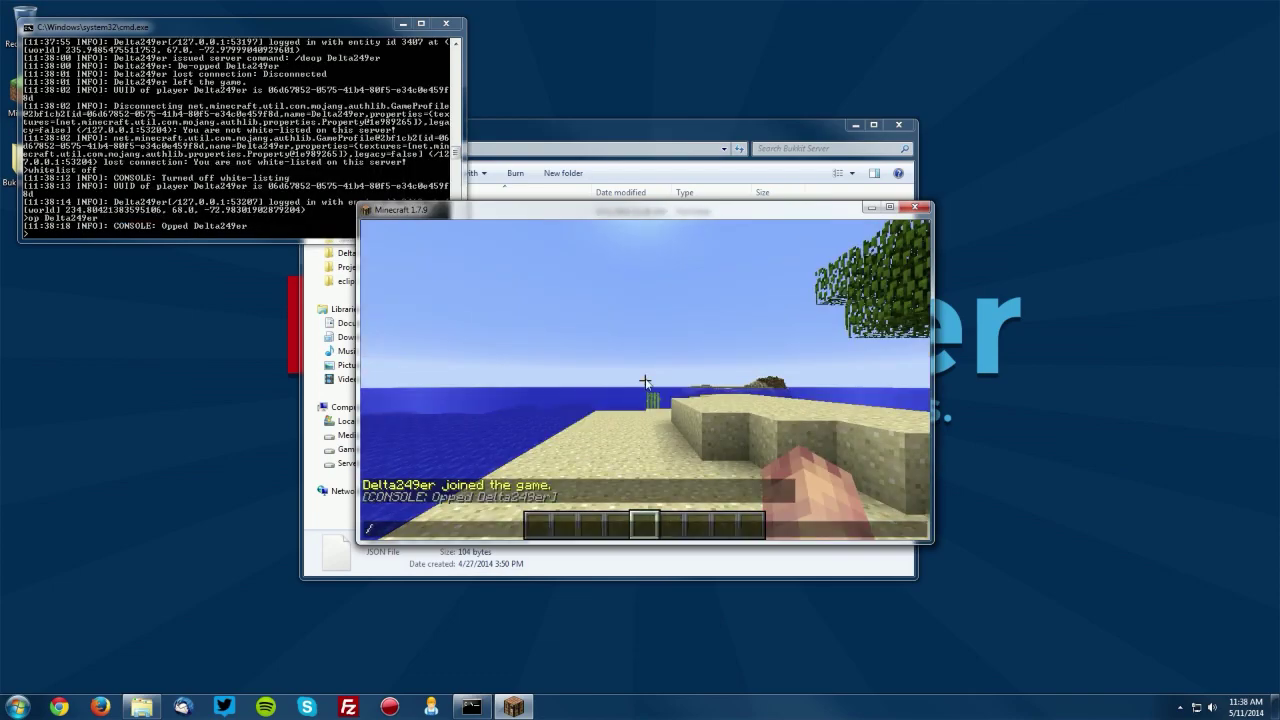
pyautogui.write('elist on')
pyautogui.press('Return')
pyautogui.write('/whitelist off')
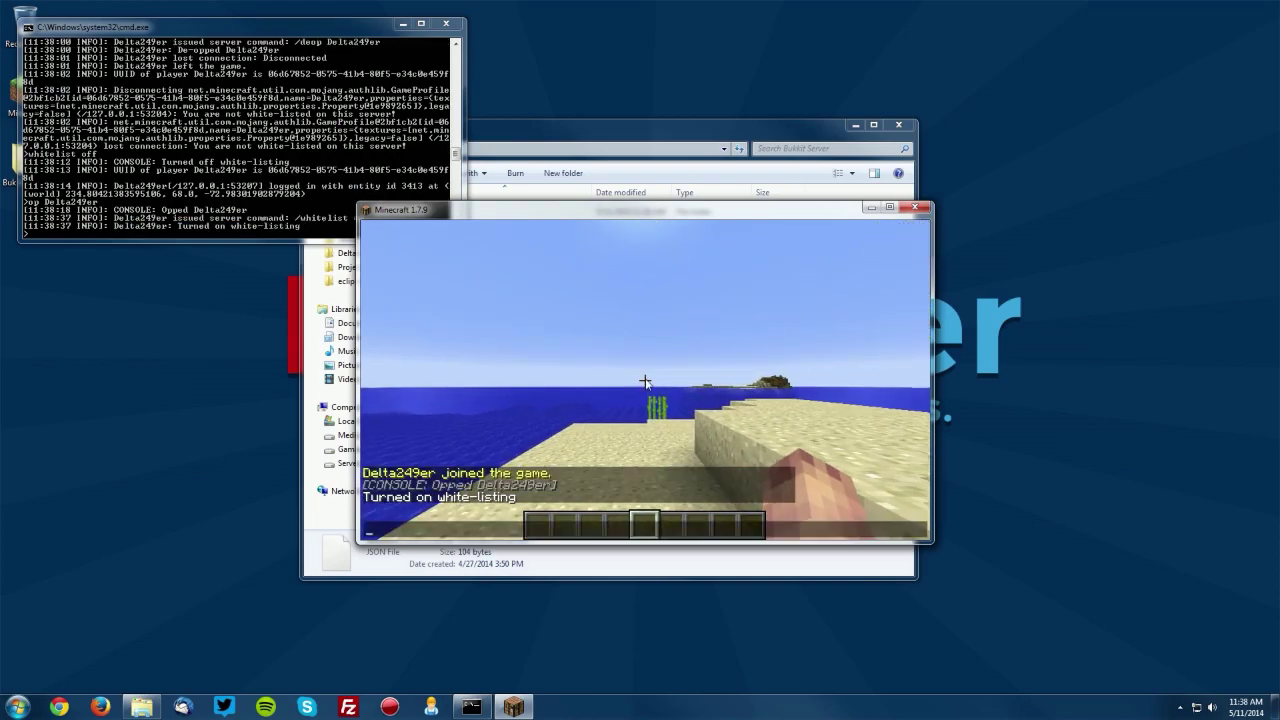
pyautogui.press('Return')
# Edit the previous whitelist command to turn white-listing on again with /whitelist on.
pyautogui.press('t')
pyautogui.press('Up')
pyautogui.press('BackSpace')
pyautogui.press('BackSpace')
pyautogui.write('n')
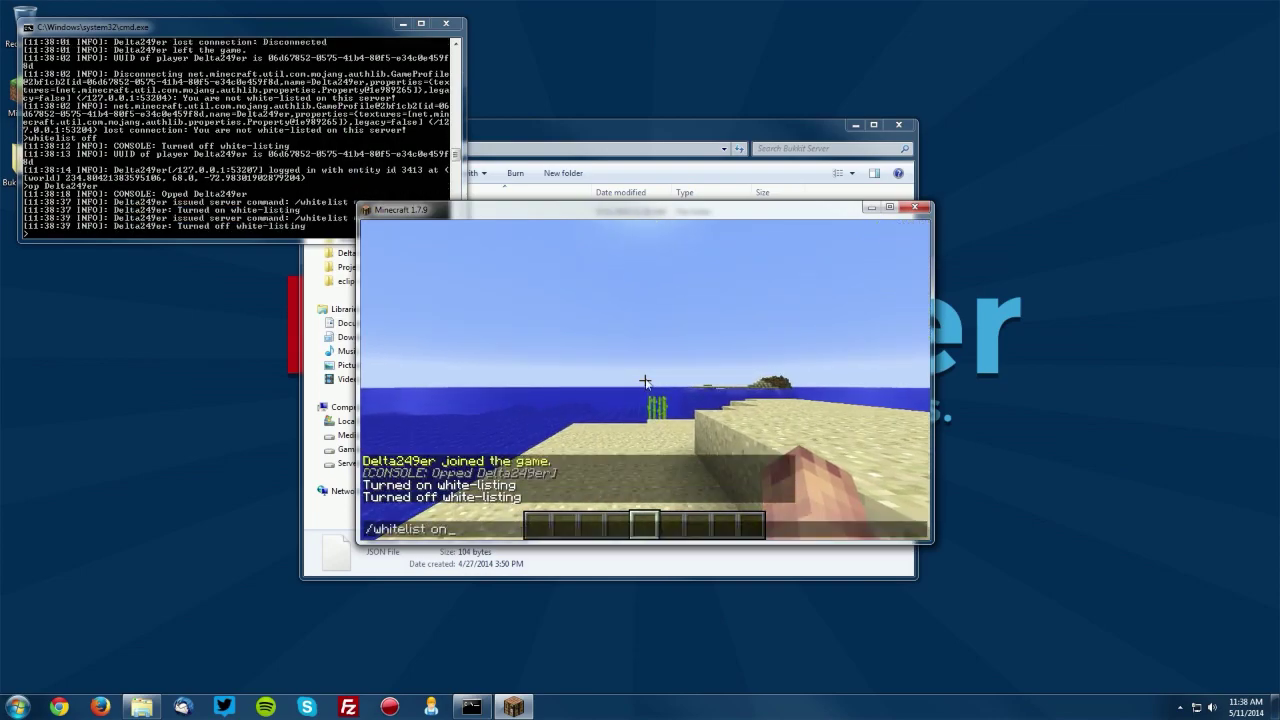
pyautogui.press('Return')
# Add the current player's username to the server whitelist with the in-game command /whitelist add.
pyautogui.write('t/whi')
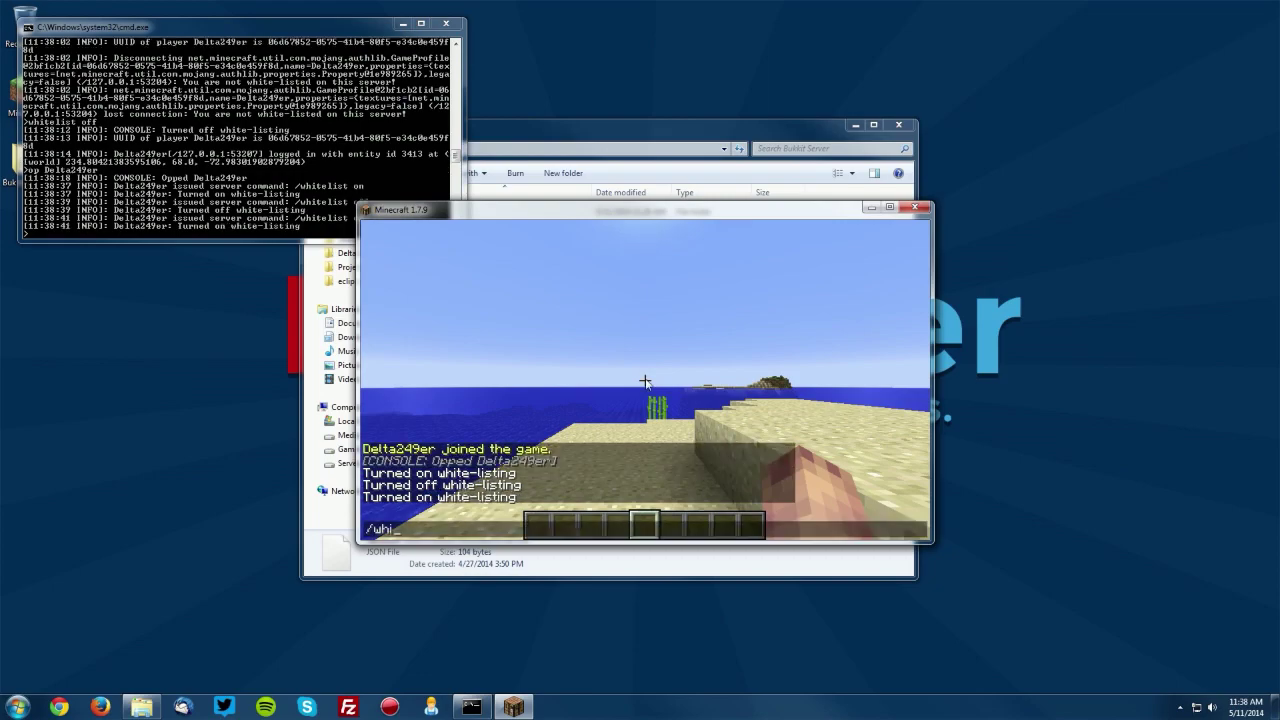
pyautogui.write('telist add d')
pyautogui.press('Tab')
pyautogui.press('Return')
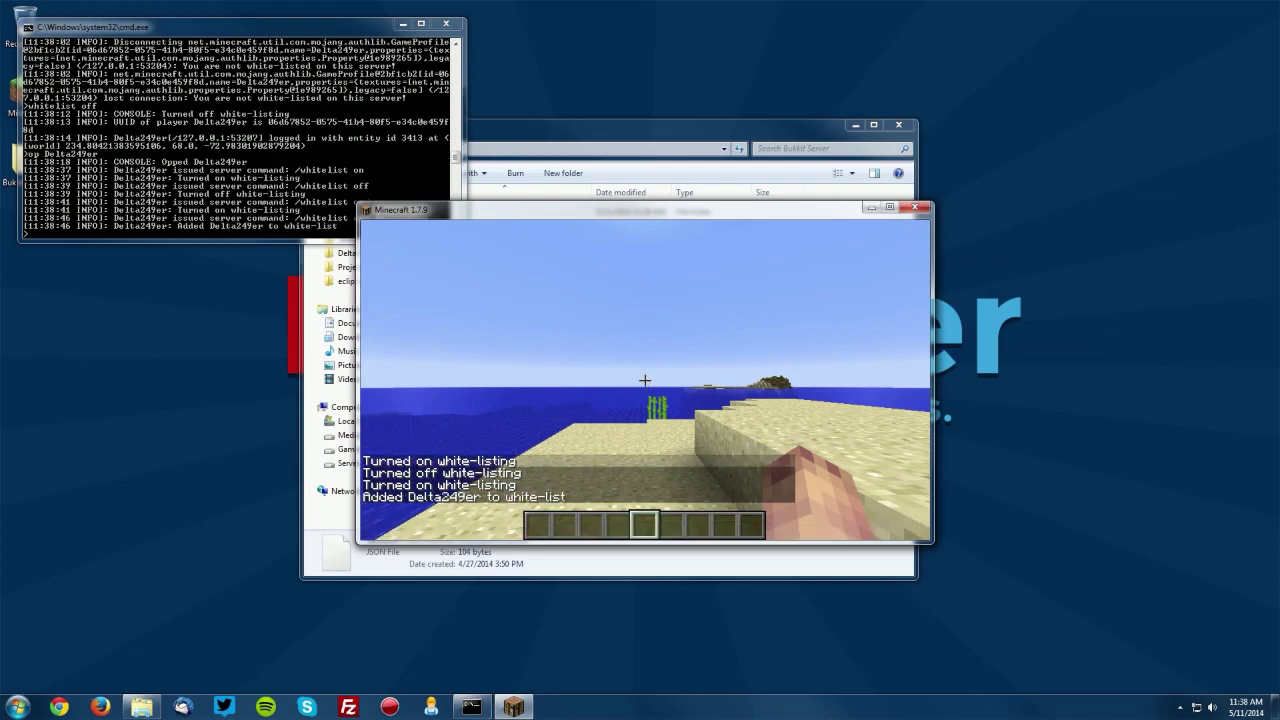
# Reuse the last command, replacing add with remove, to take the player off the whitelist with /whitelist remove.
pyautogui.press('t')
pyautogui.press('Up')
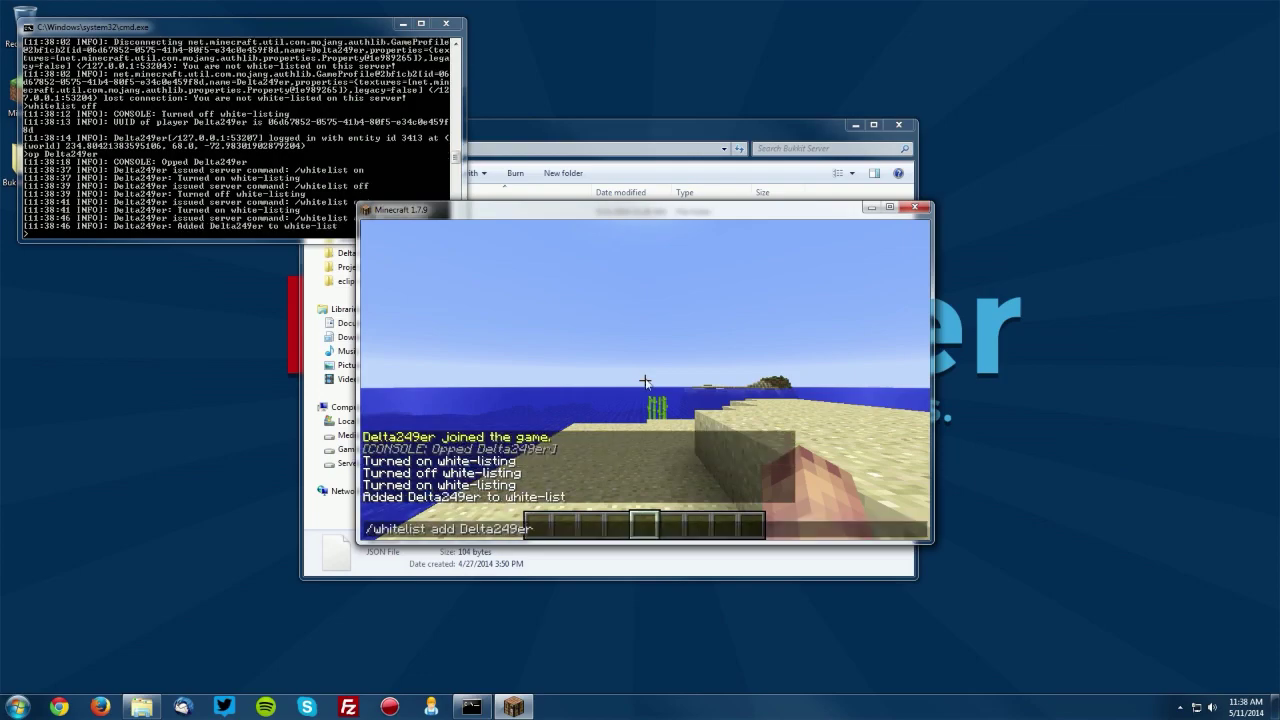
pyautogui.press('Left')
pyautogui.press('Left')
pyautogui.press('Left')
pyautogui.press('Left')
pyautogui.press('Left')
pyautogui.press('Left')
pyautogui.press('Left')
pyautogui.press('Left')
pyautogui.press('Left')
pyautogui.press('Left')
pyautogui.press('Left')
pyautogui.press('BackSpace')
pyautogui.press('BackSpace')
pyautogui.press('BackSpace')
pyautogui.write('remove')
pyautogui.press('Return')
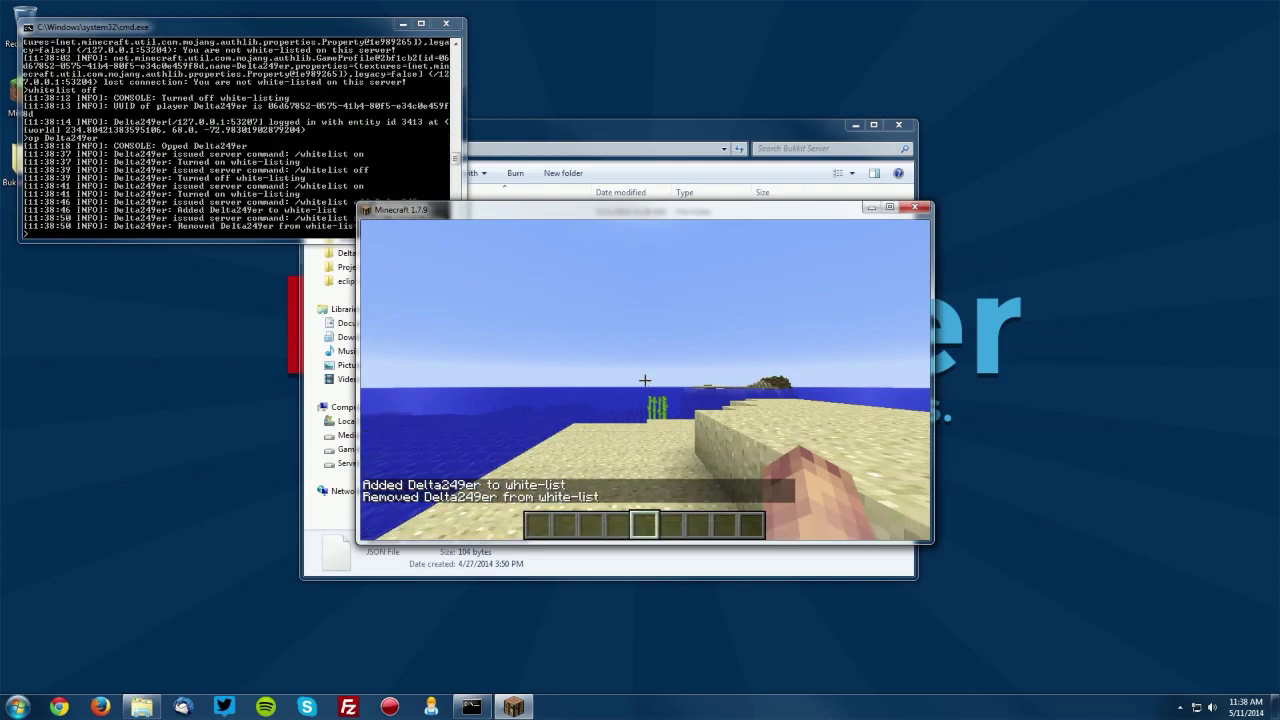
# Revoke the current player's operator status with the in-game command /deop followed by the player's username.
pyautogui.press('d')
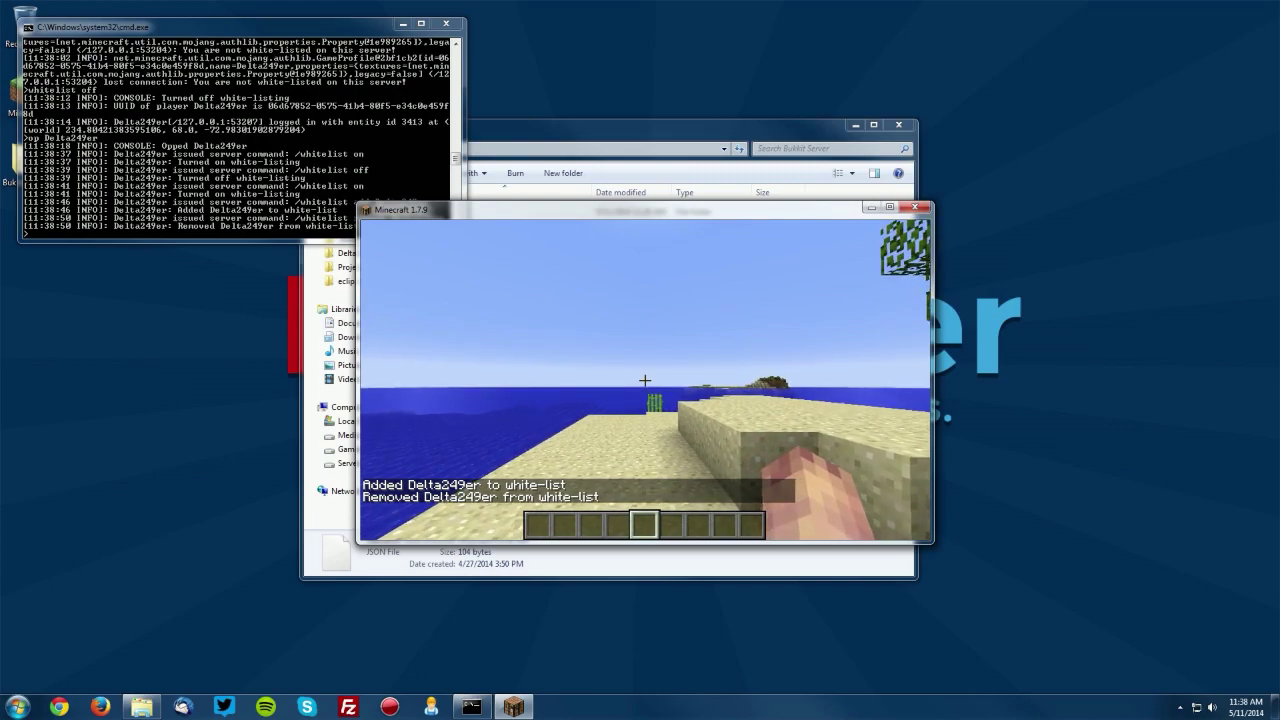
pyautogui.press('a')
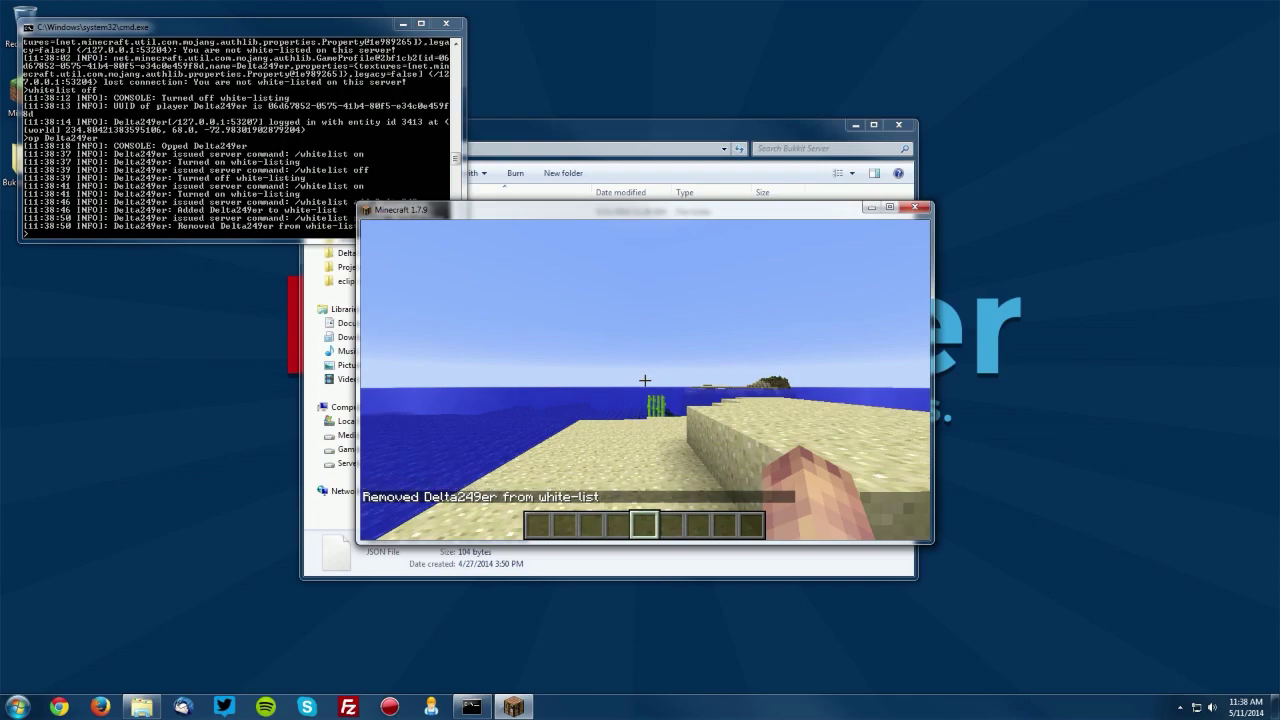
pyautogui.press('/')
pyautogui.write('deo')
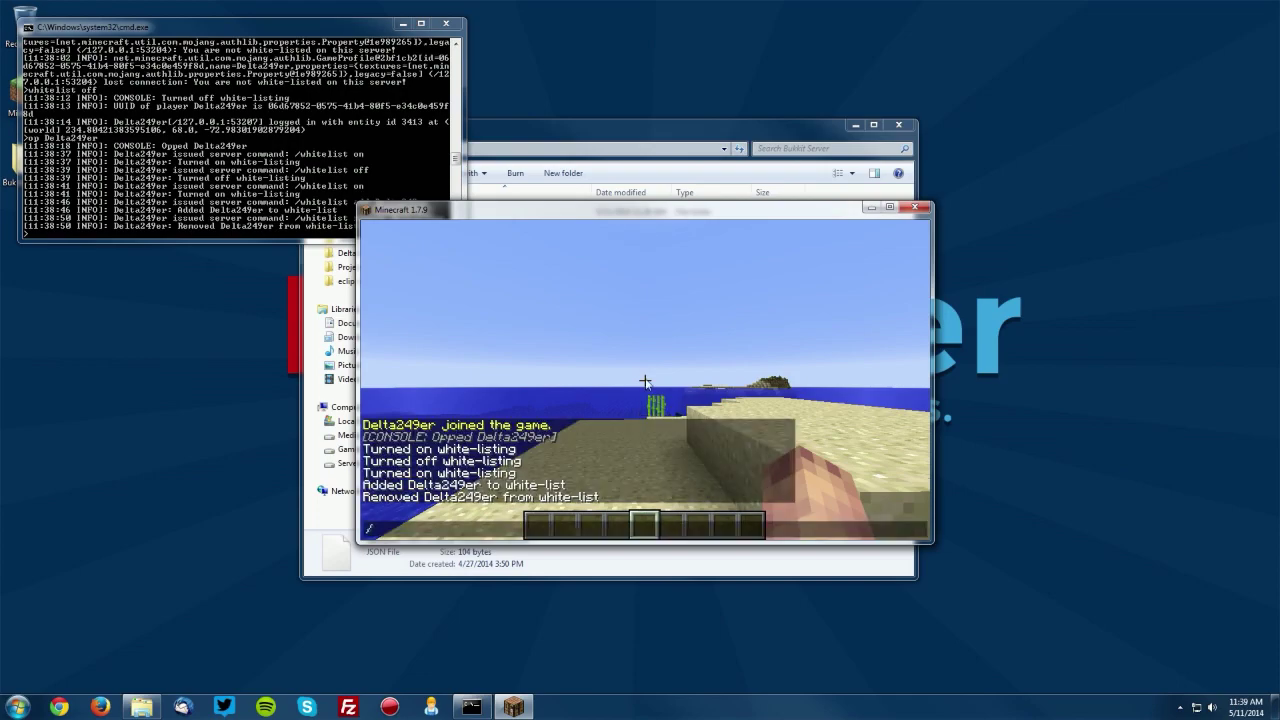
pyautogui.write('p Delta249er')
pyautogui.press('Return')
# Disconnect from the server and try to rejoin My Private Server from the multiplayer list.
pyautogui.press('Escape')
pyautogui.click(652, 450)
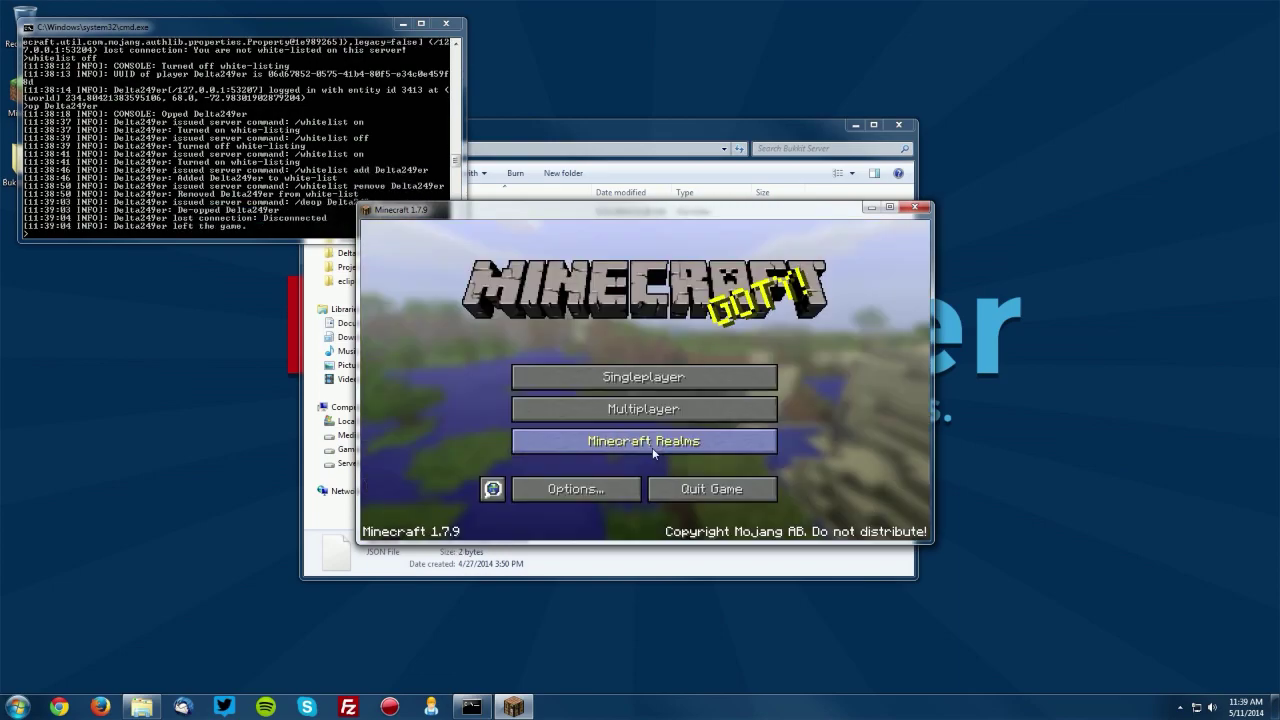
pyautogui.click(643, 409)
pyautogui.click(577, 289)
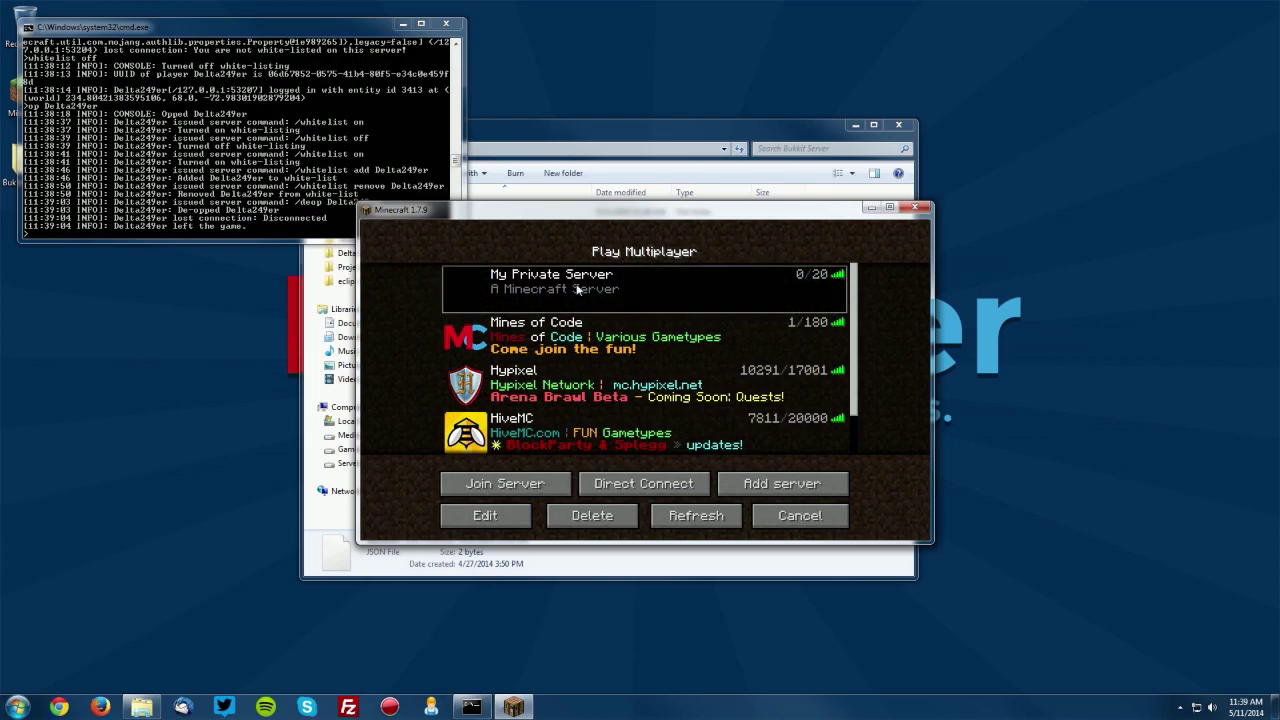
pyautogui.click(577, 289)
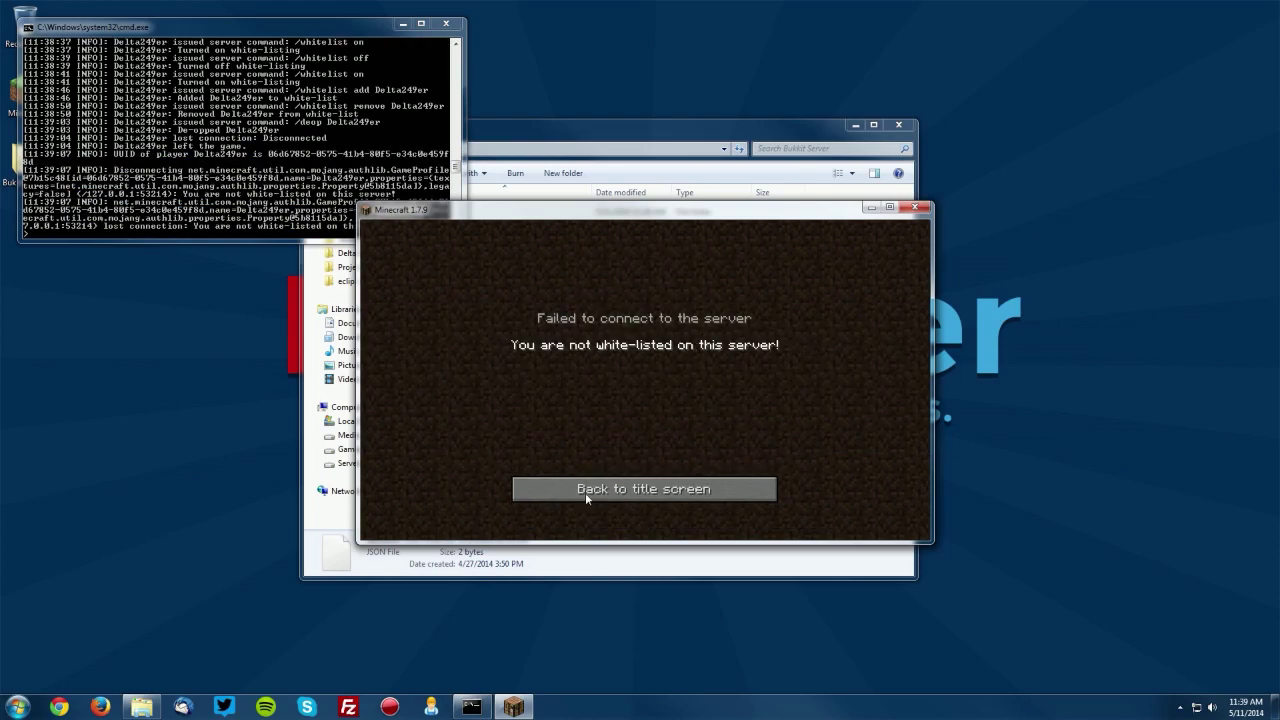
# Grant the player operator status with the op command in the server console and rejoin My Private Server in Minecraft.
pyautogui.click(243, 190)
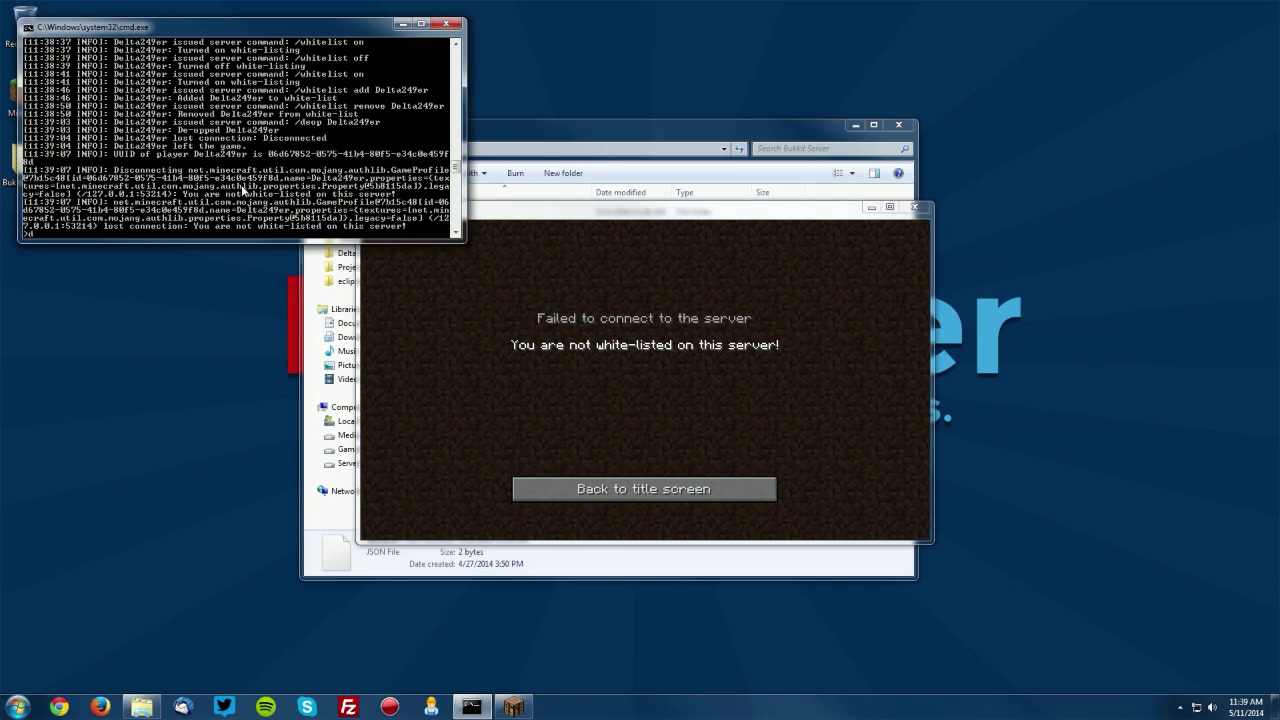
pyautogui.write('op Delta249er')
pyautogui.press('Return')
pyautogui.click(650, 487)
pyautogui.click(503, 484)
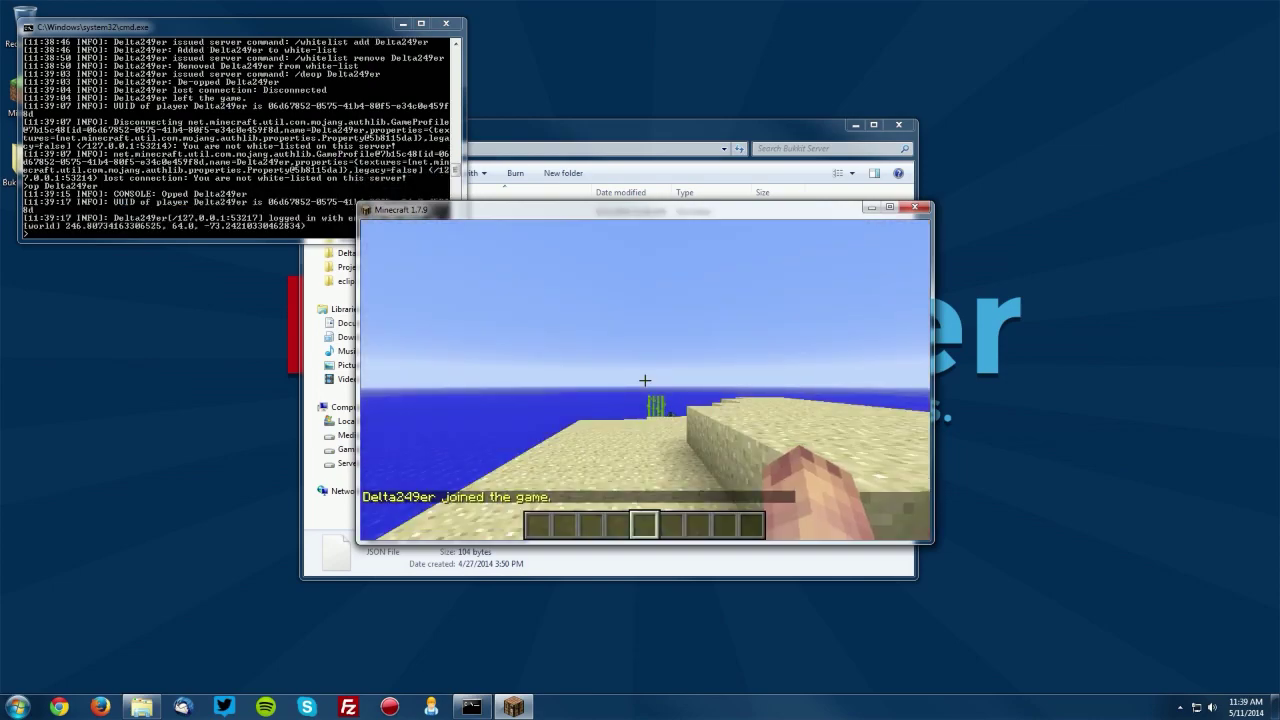
# Turn the server whitelist off with the in-game command /whitelist off.
pyautogui.press('w')
pyautogui.press('/')
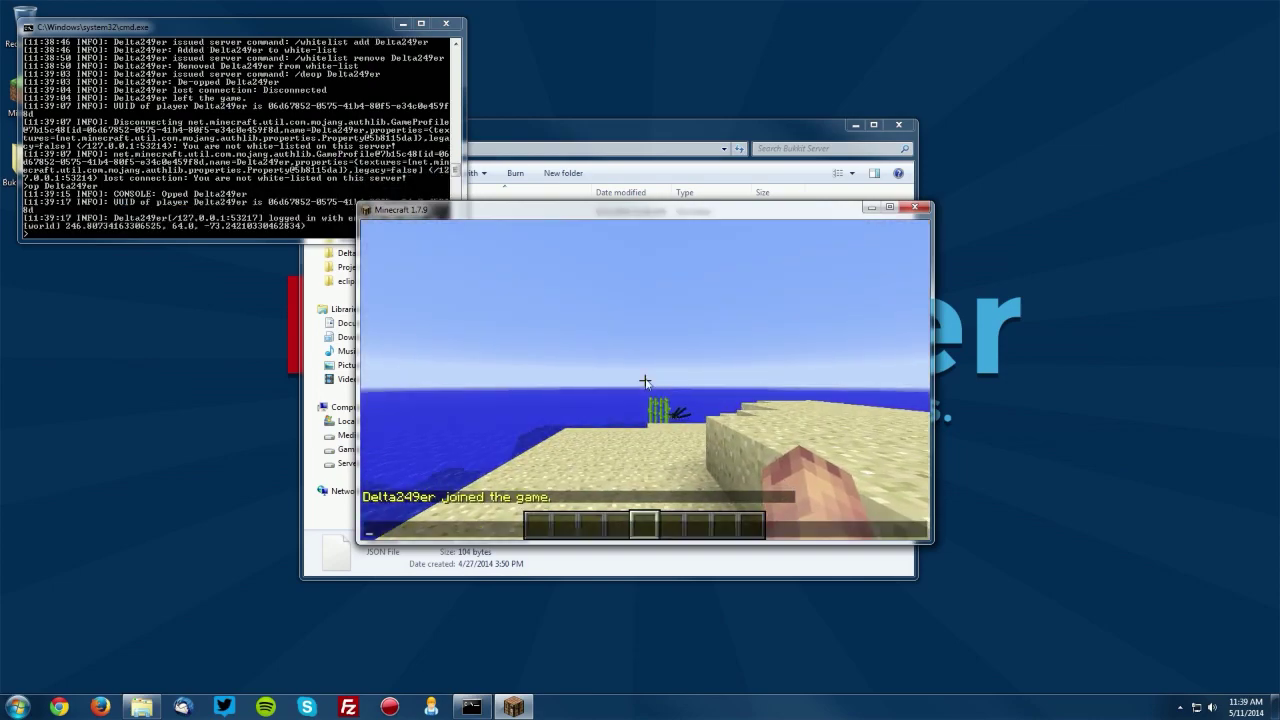
pyautogui.write('whitelist off')
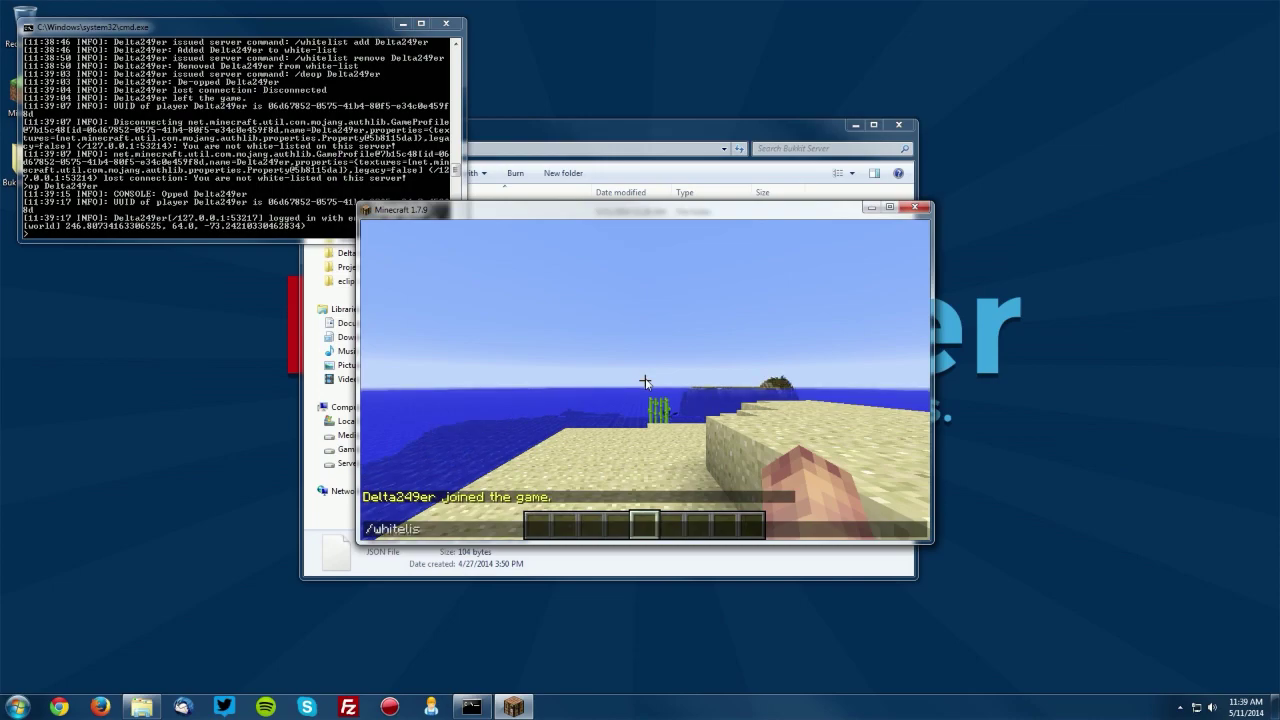
pyautogui.press('Return')
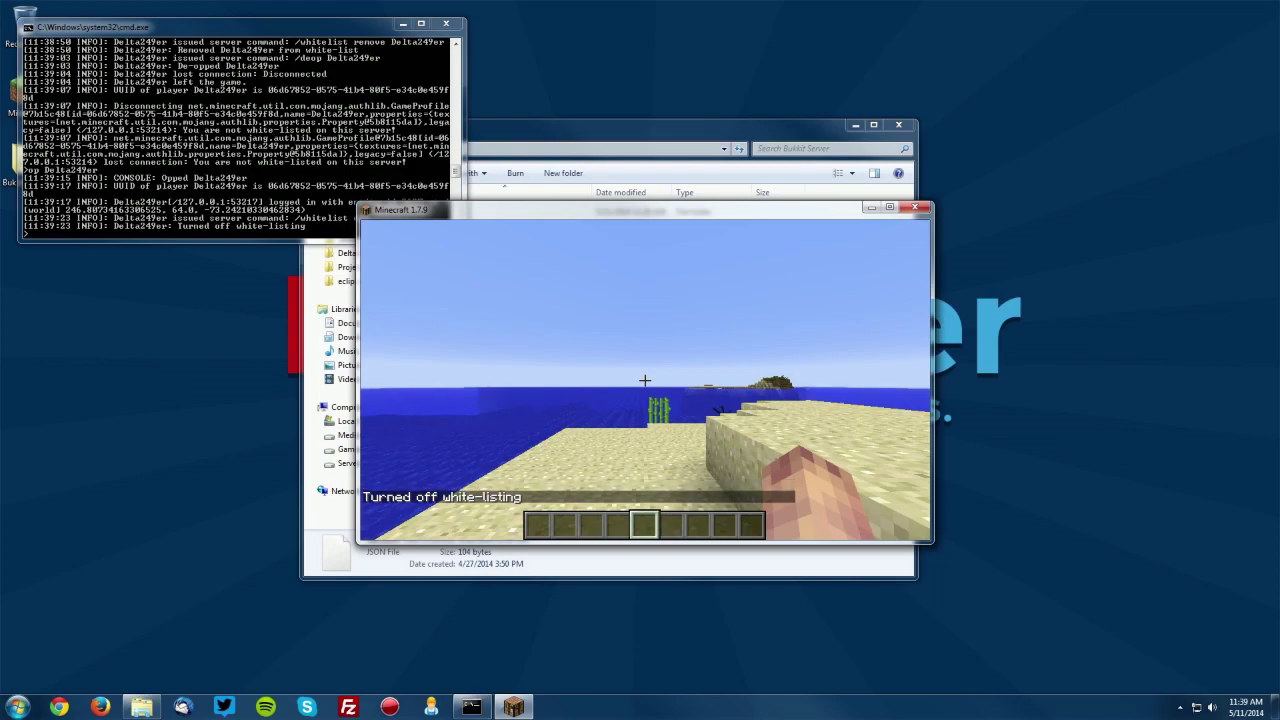
pyautogui.press('w')
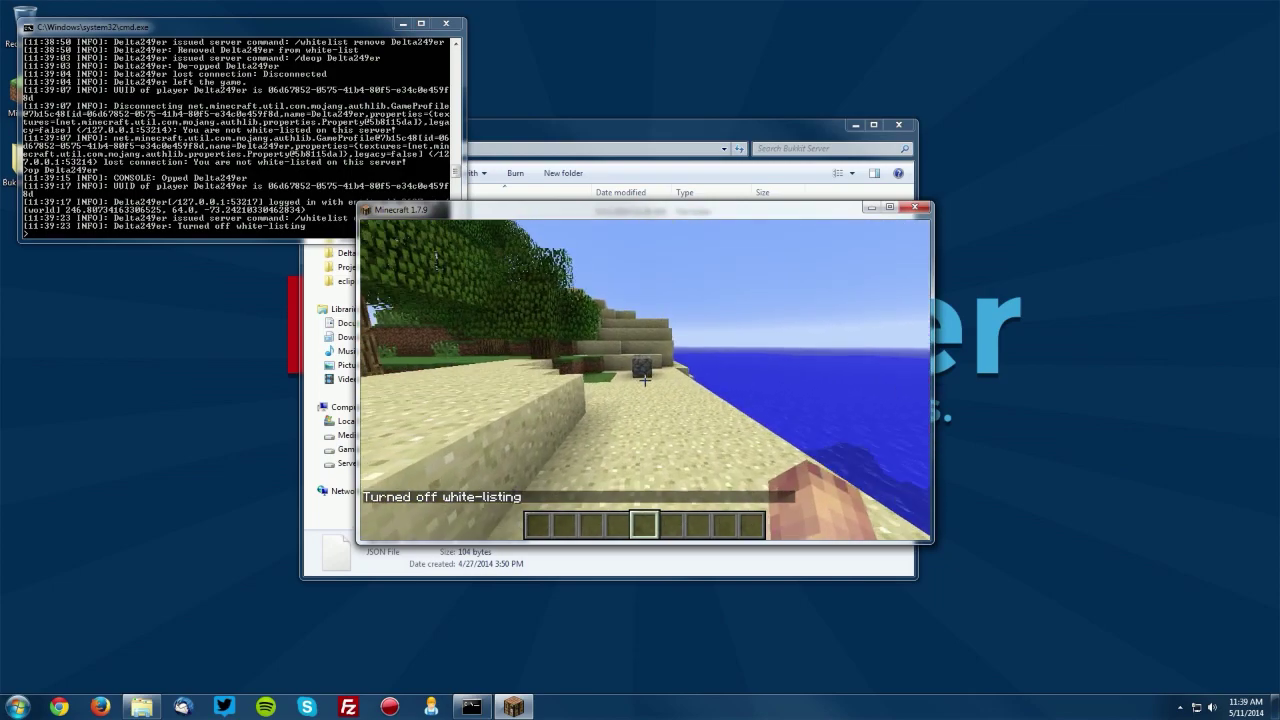
pyautogui.rightClick(645, 380)
pyautogui.press('space')
pyautogui.press('w')
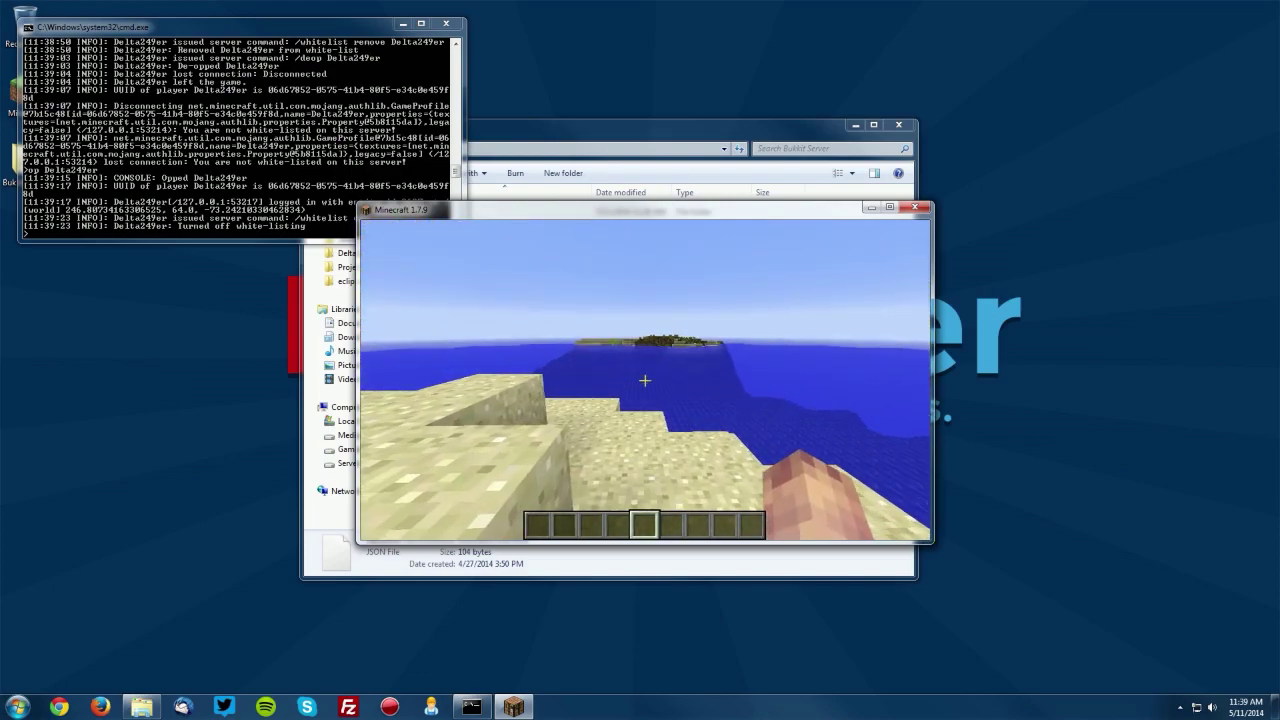
# Give the current player 1000 experience with the in-game command /xp 1000.
pyautogui.press('/')
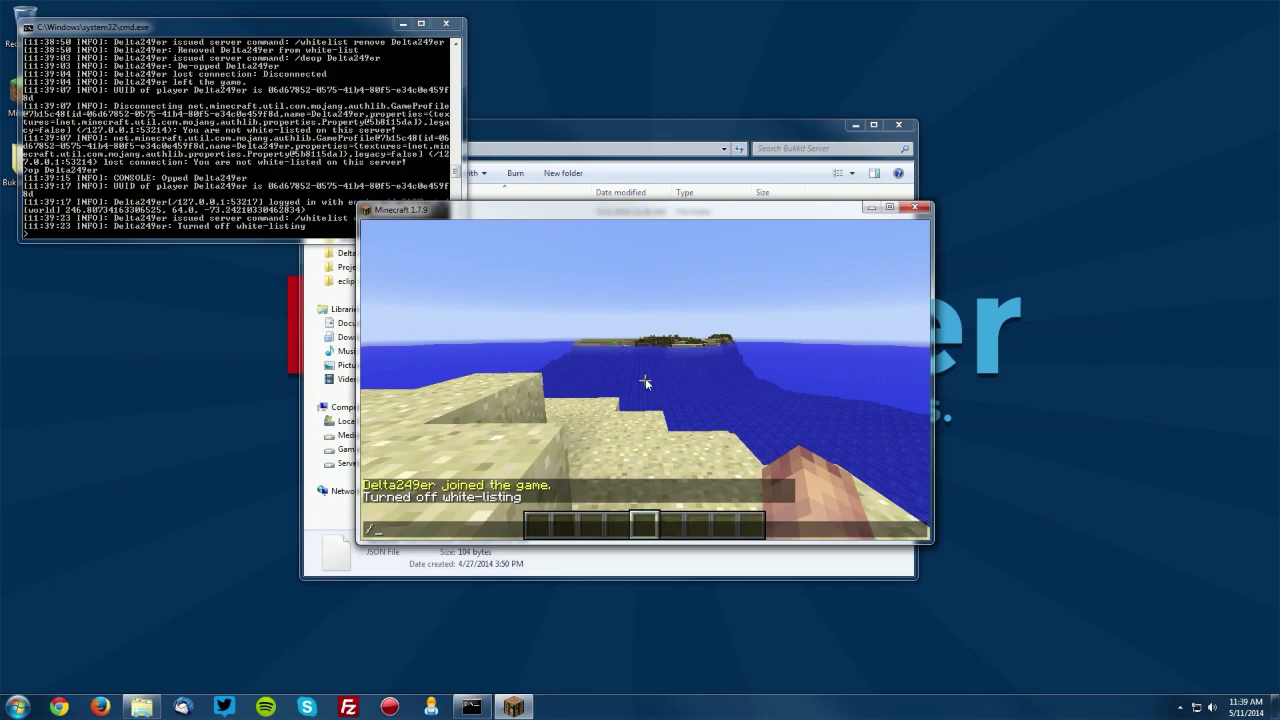
pyautogui.write('xp 1000')
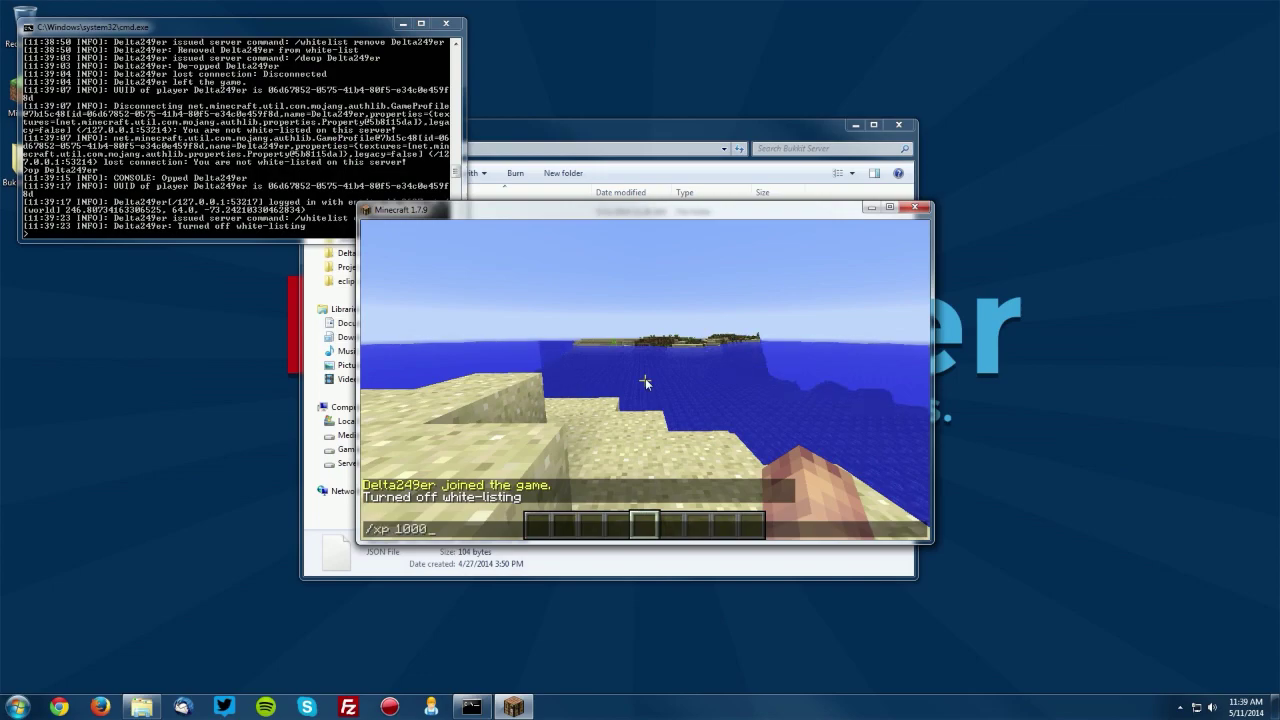
pyautogui.press('Return')
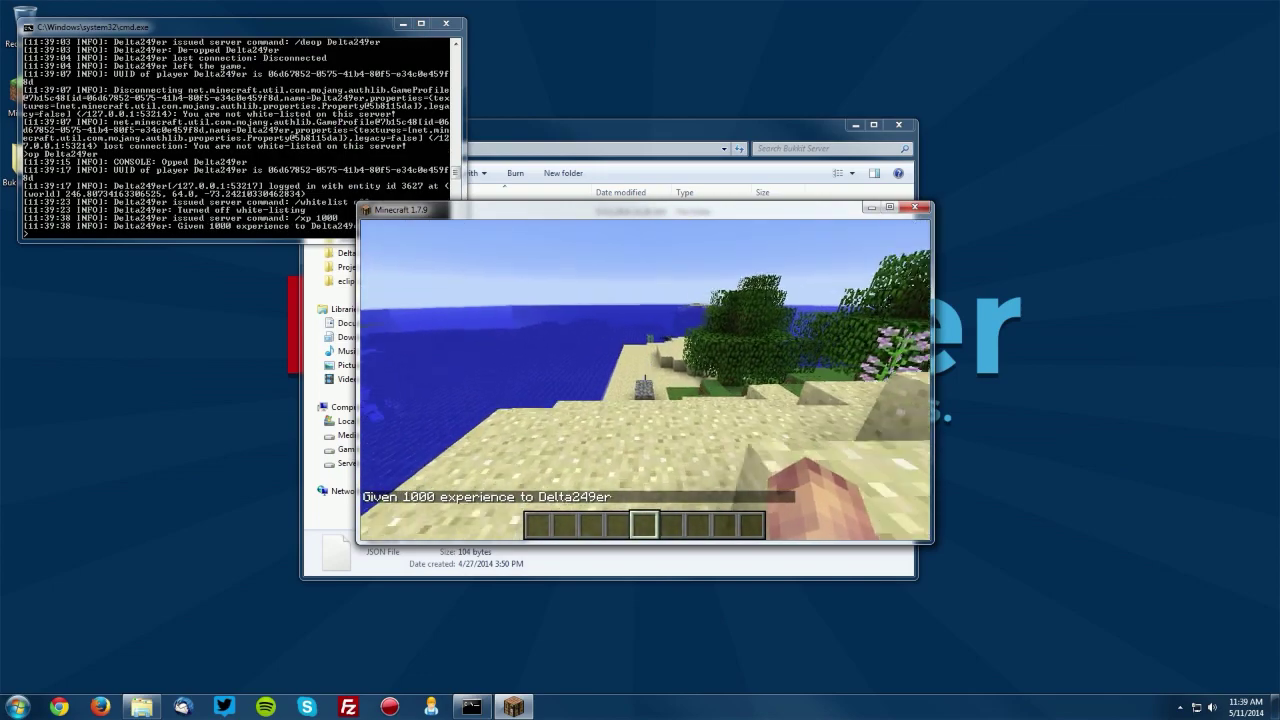
pyautogui.press('w')
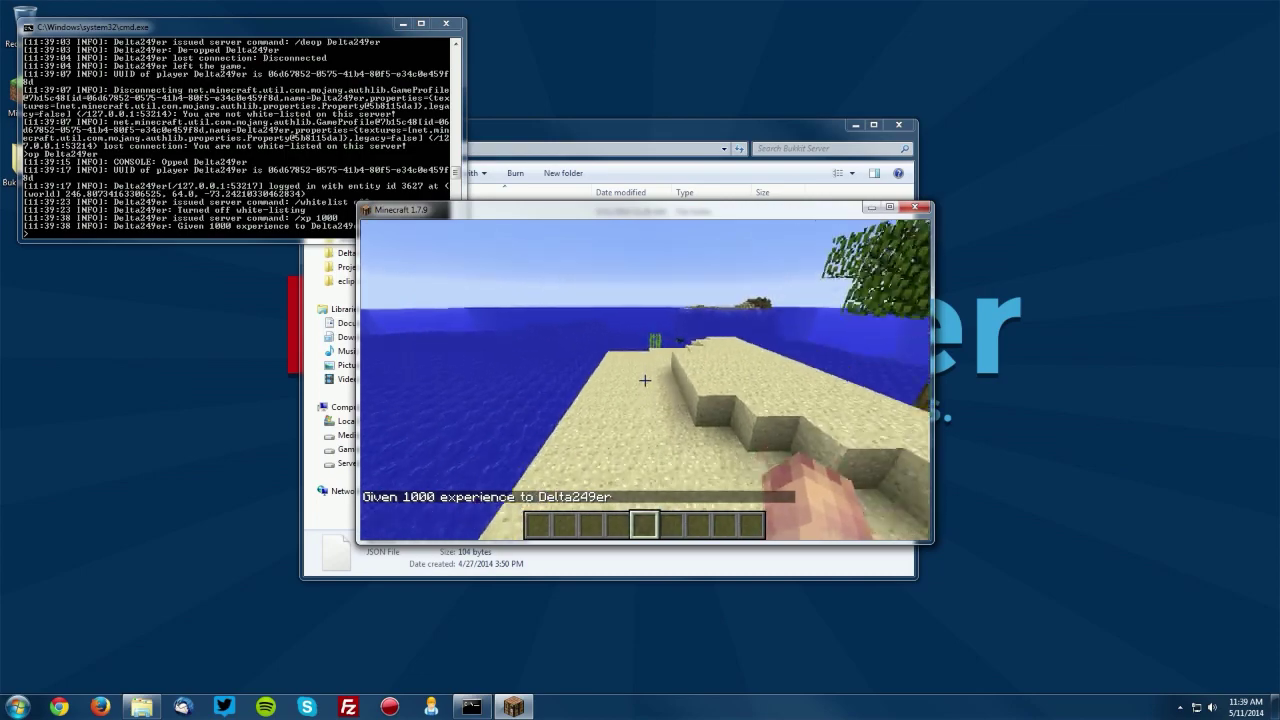
pyautogui.press('w')
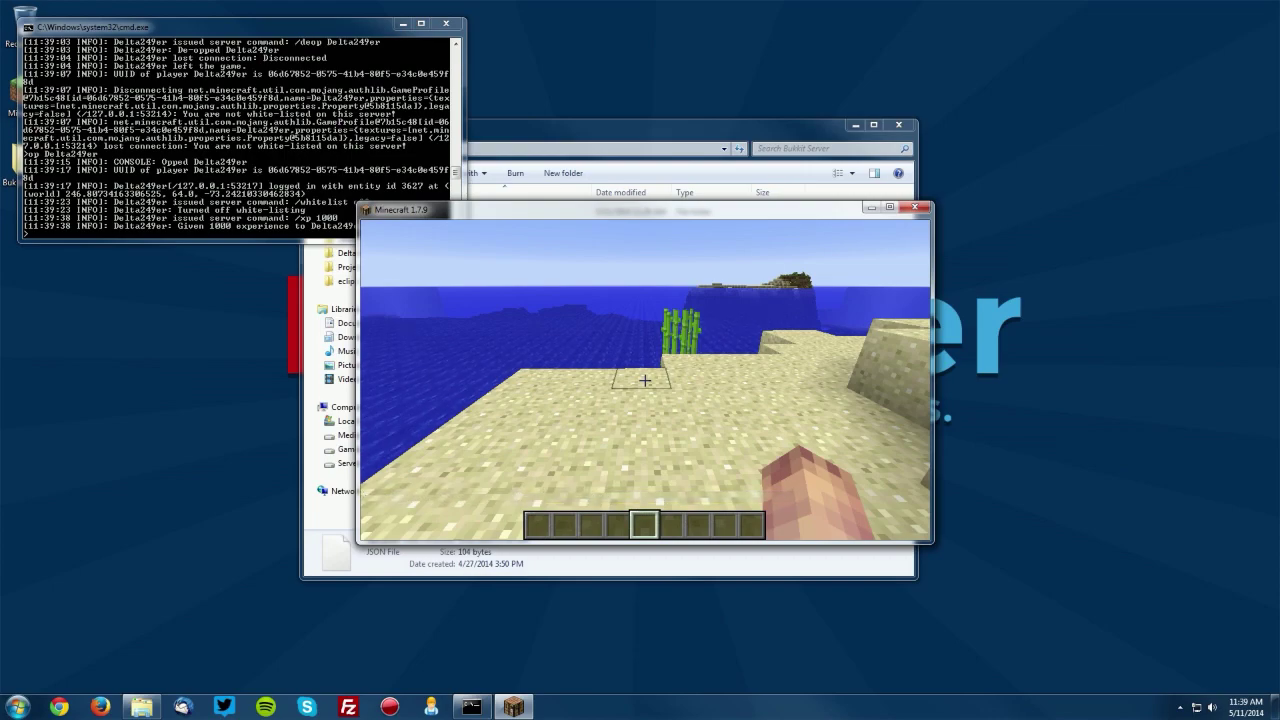
pyautogui.press('w')
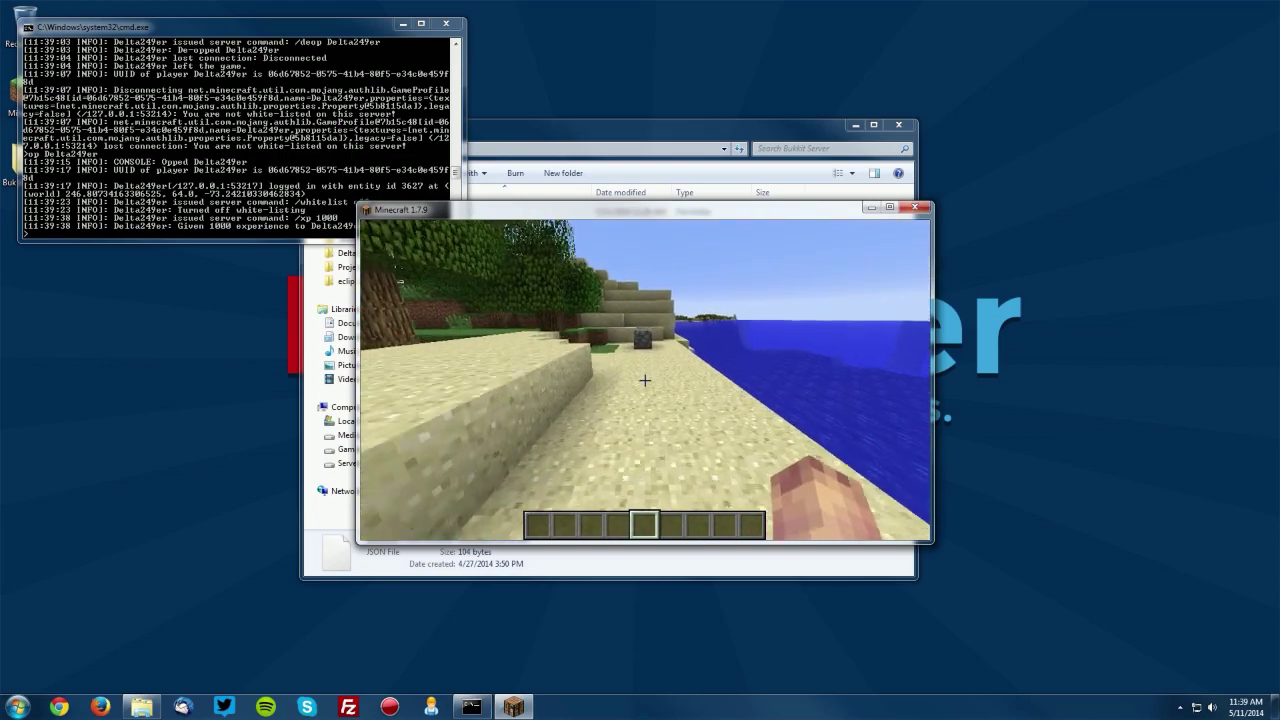
pyautogui.press('w')
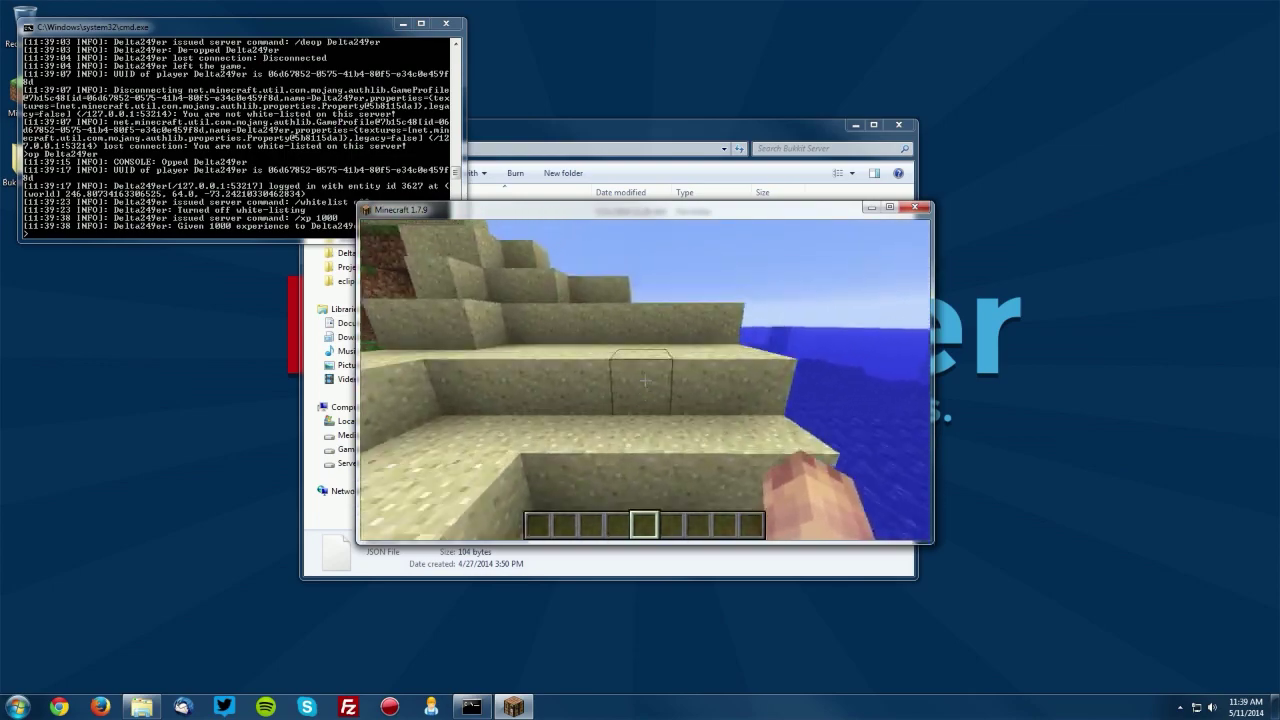
pyautogui.press('w')
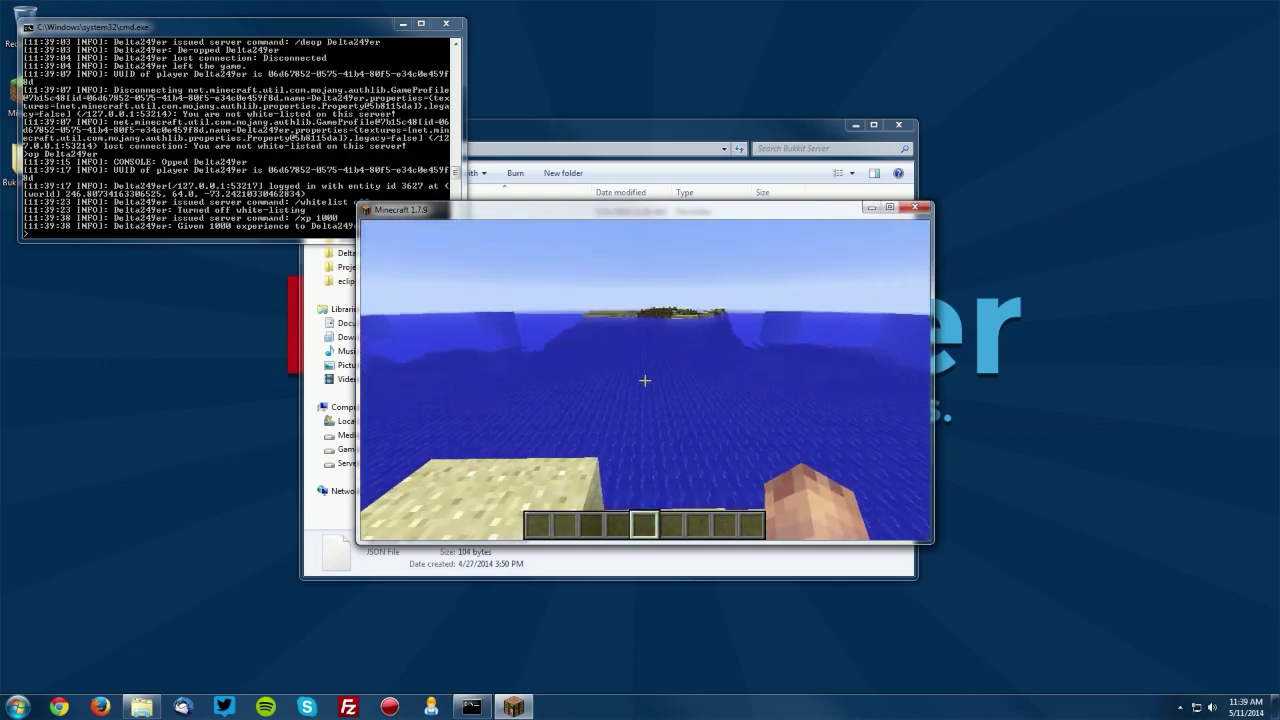
pyautogui.press('w')
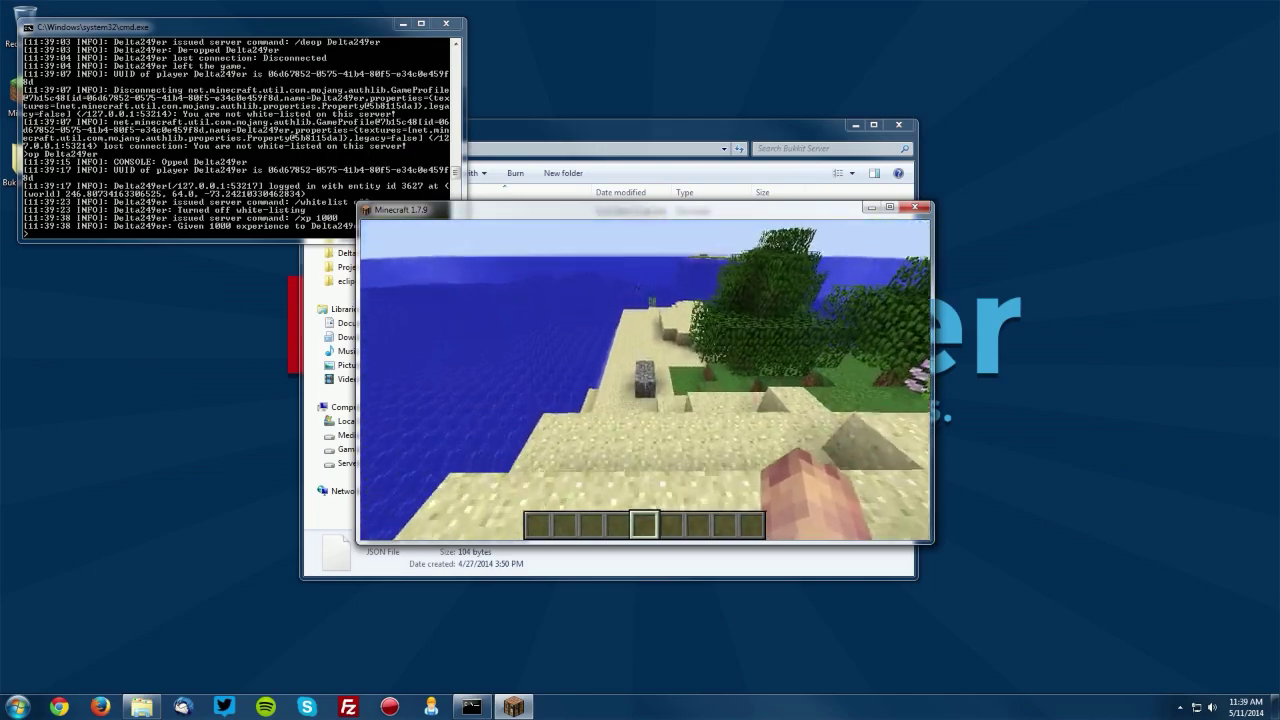